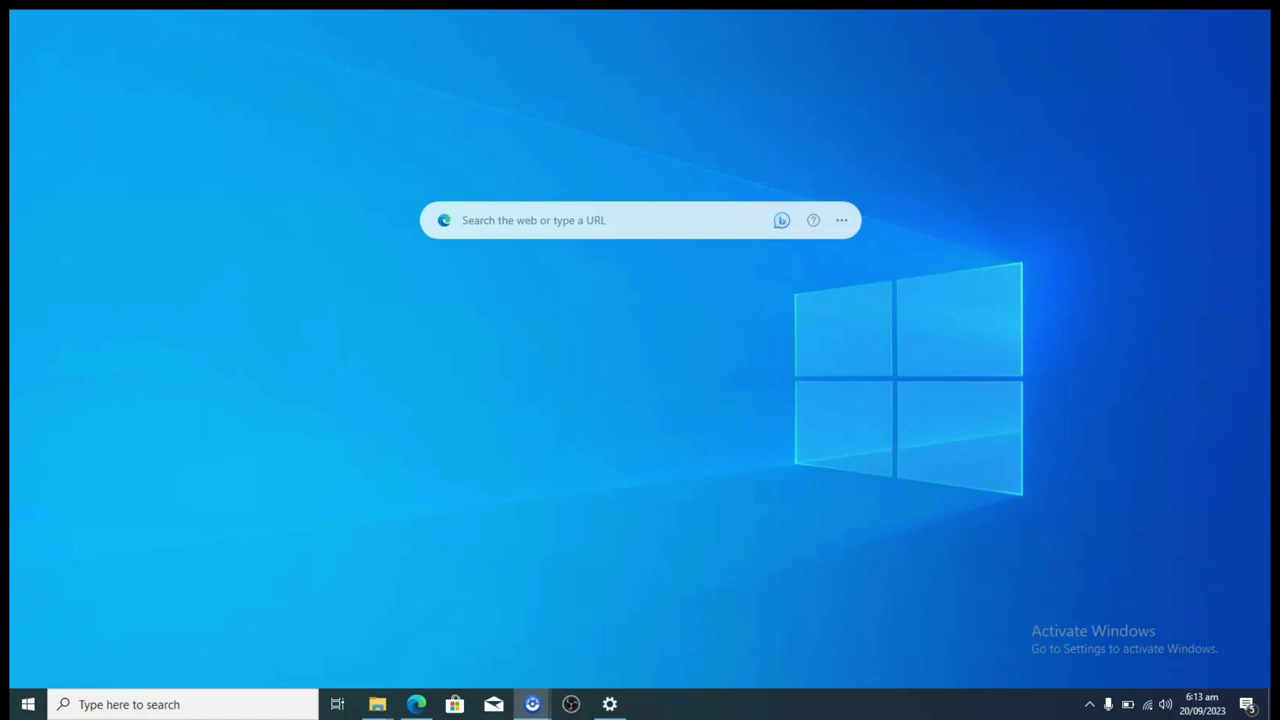
Bring up the OBS Studio website in Edge and view the browser's list of downloads
click(416, 704)
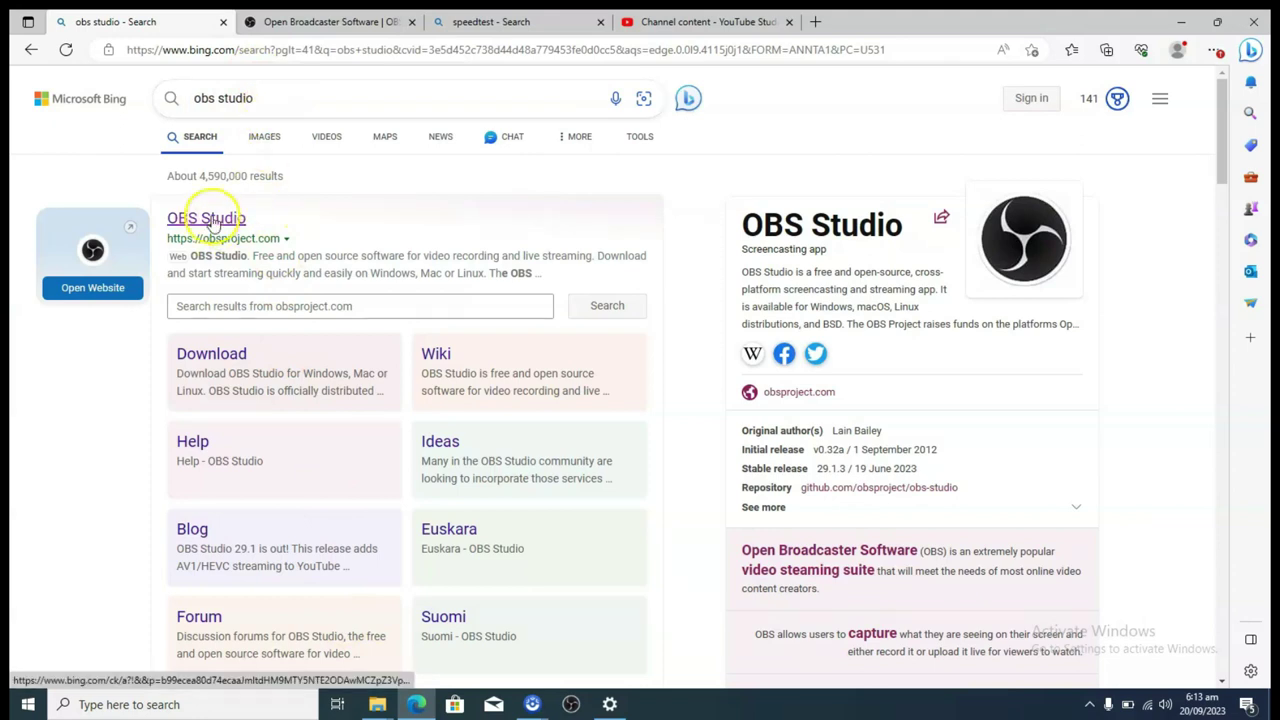
click(325, 16)
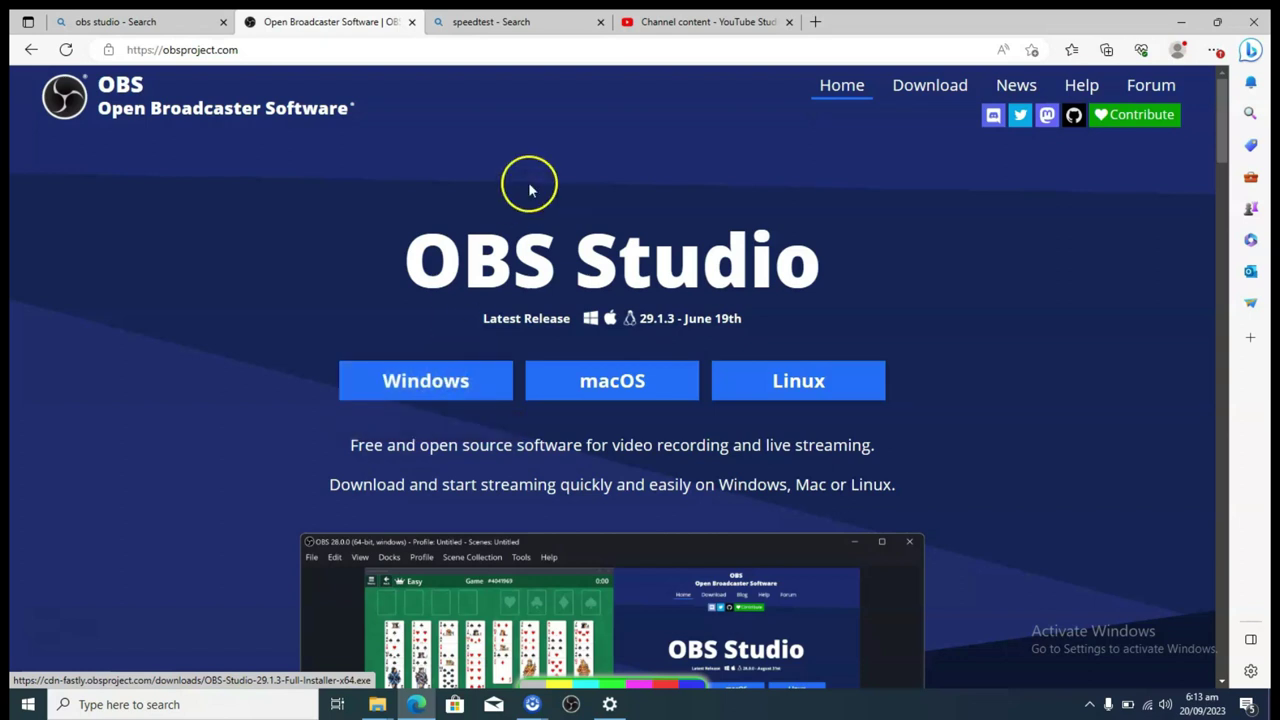
click(1214, 51)
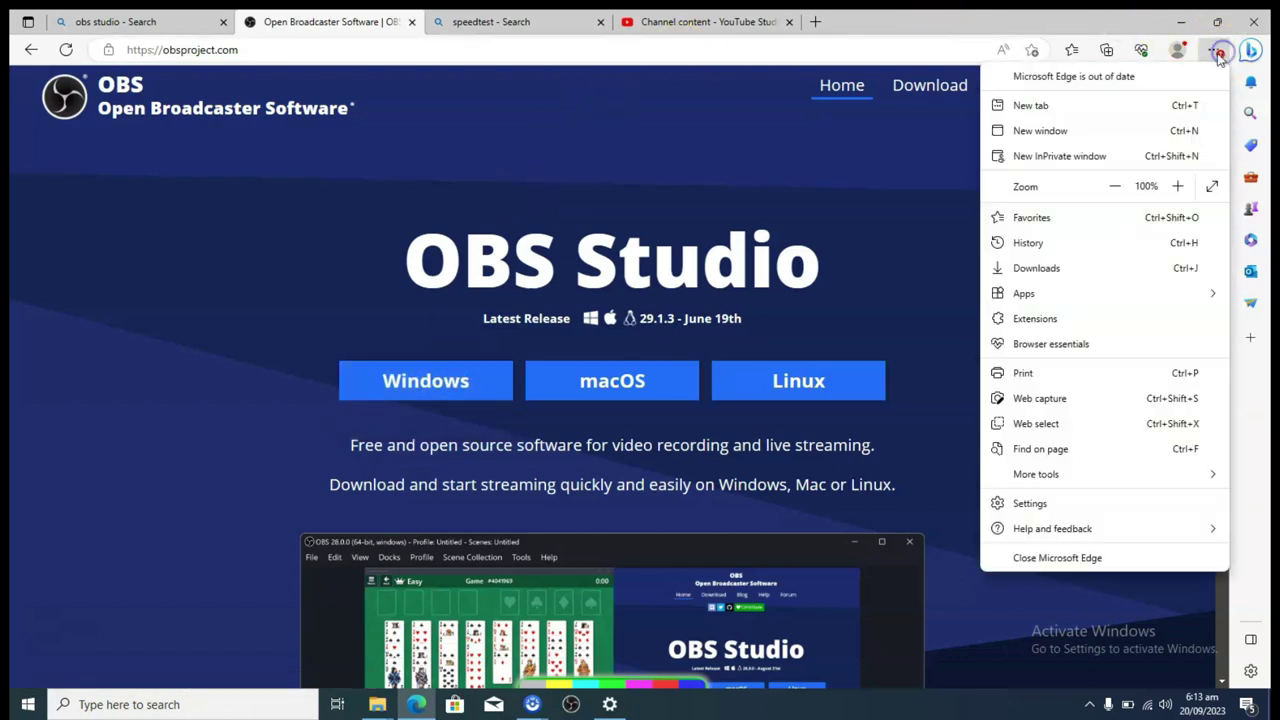
click(1046, 269)
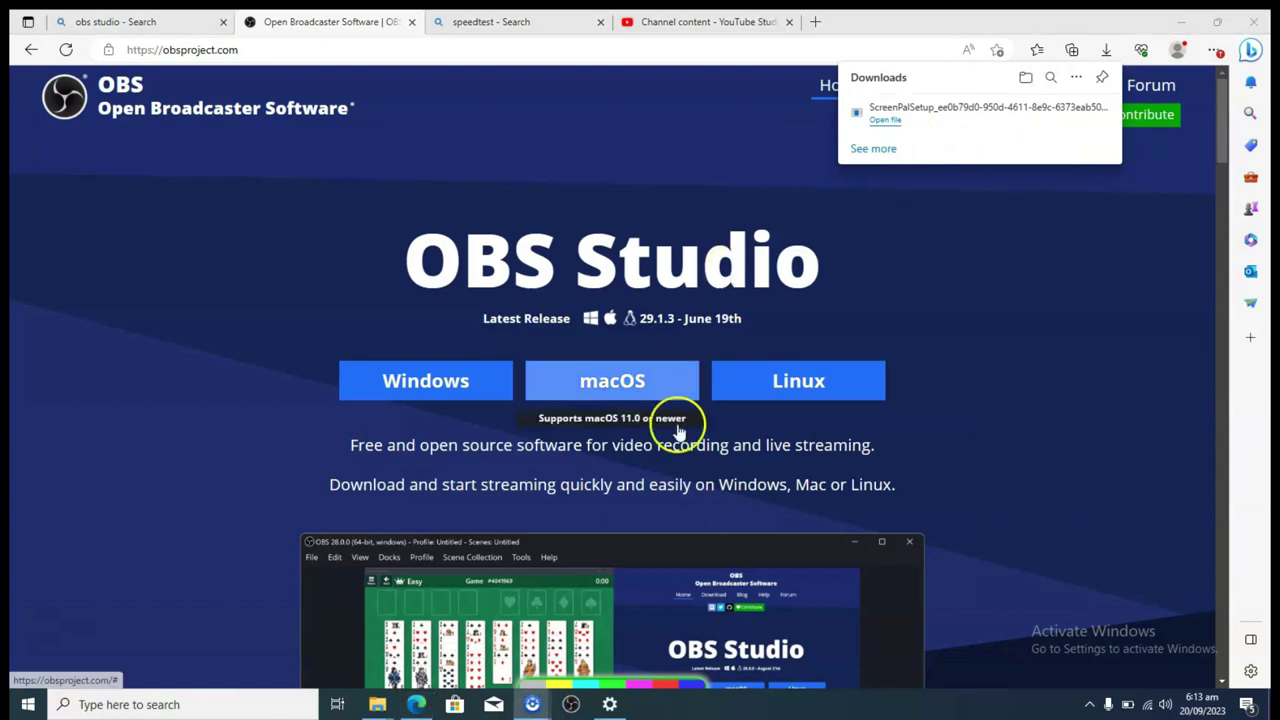
Locate the OBS-Studio-29.1.3-Full-Installer-x64 file in the Downloads folder, then minimize the folder and browser windows
mouse_move(378, 704)
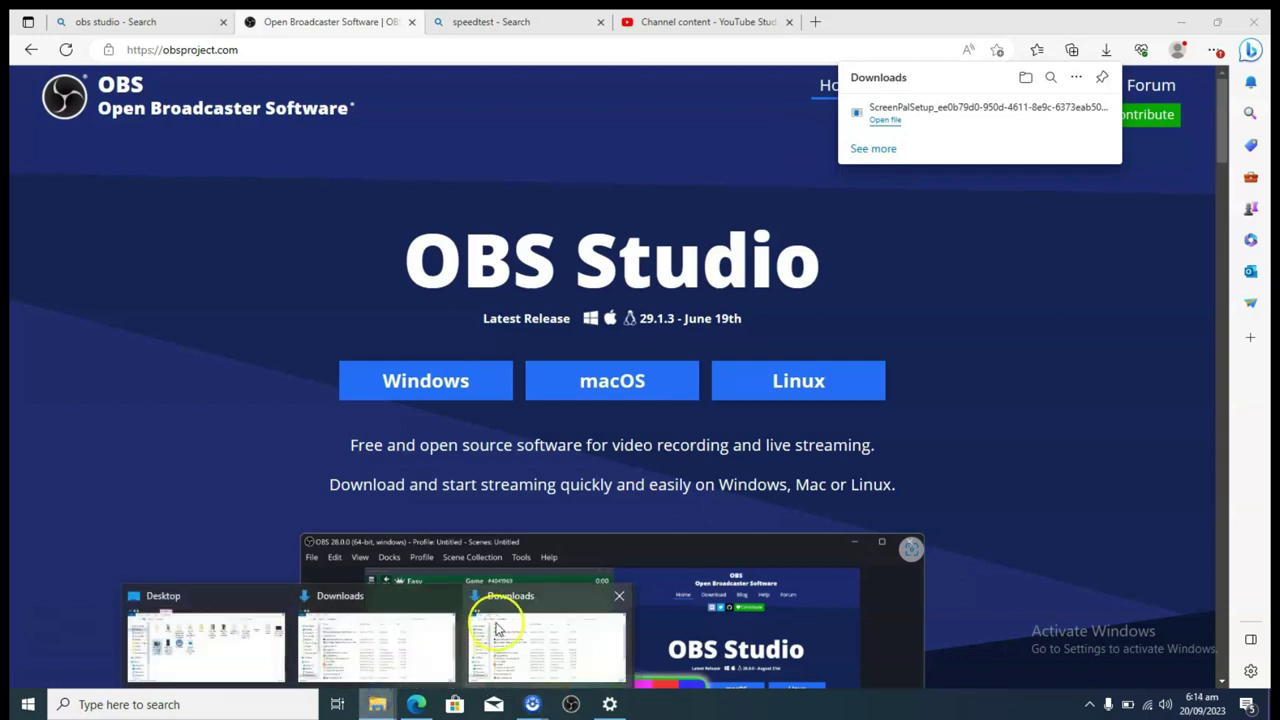
click(500, 625)
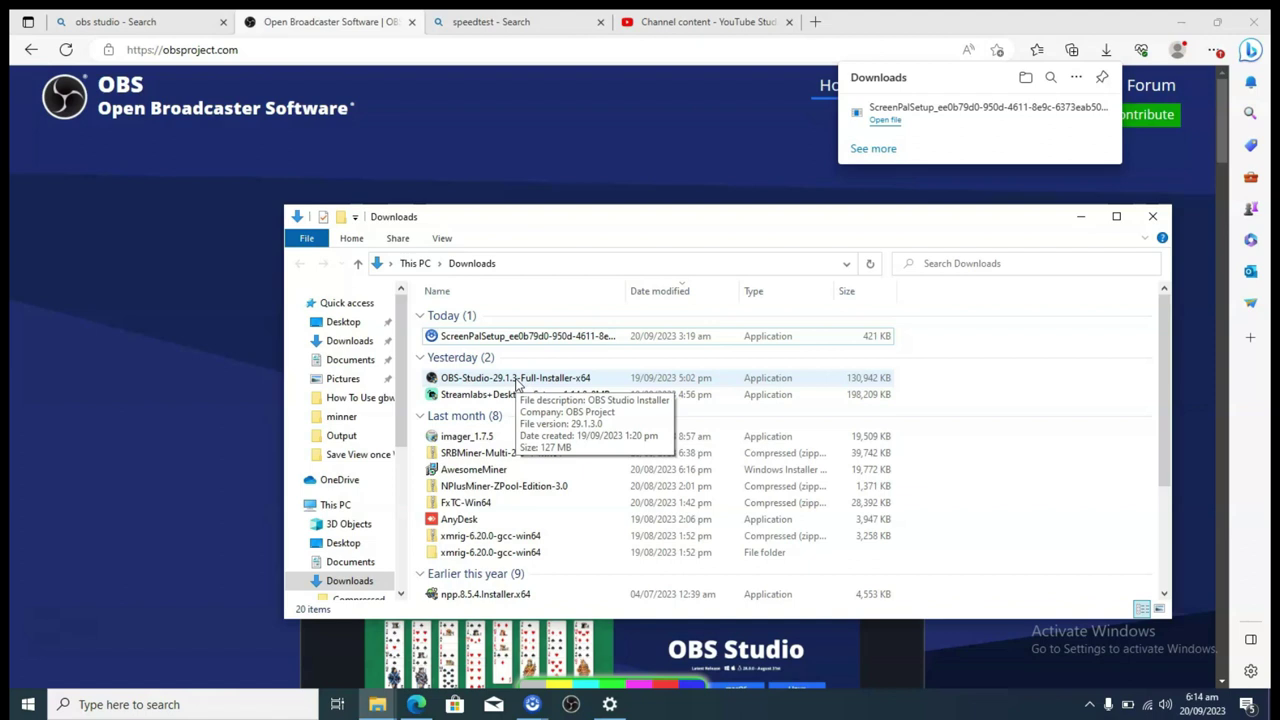
click(1080, 217)
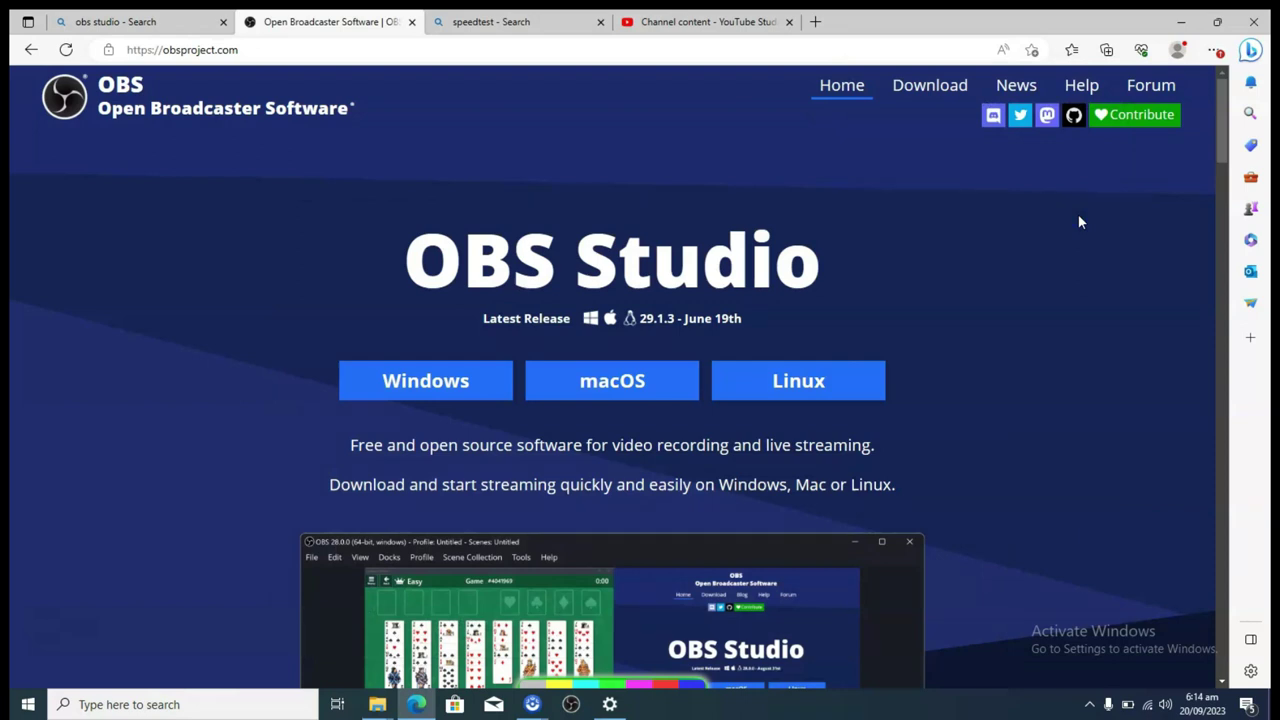
click(1182, 21)
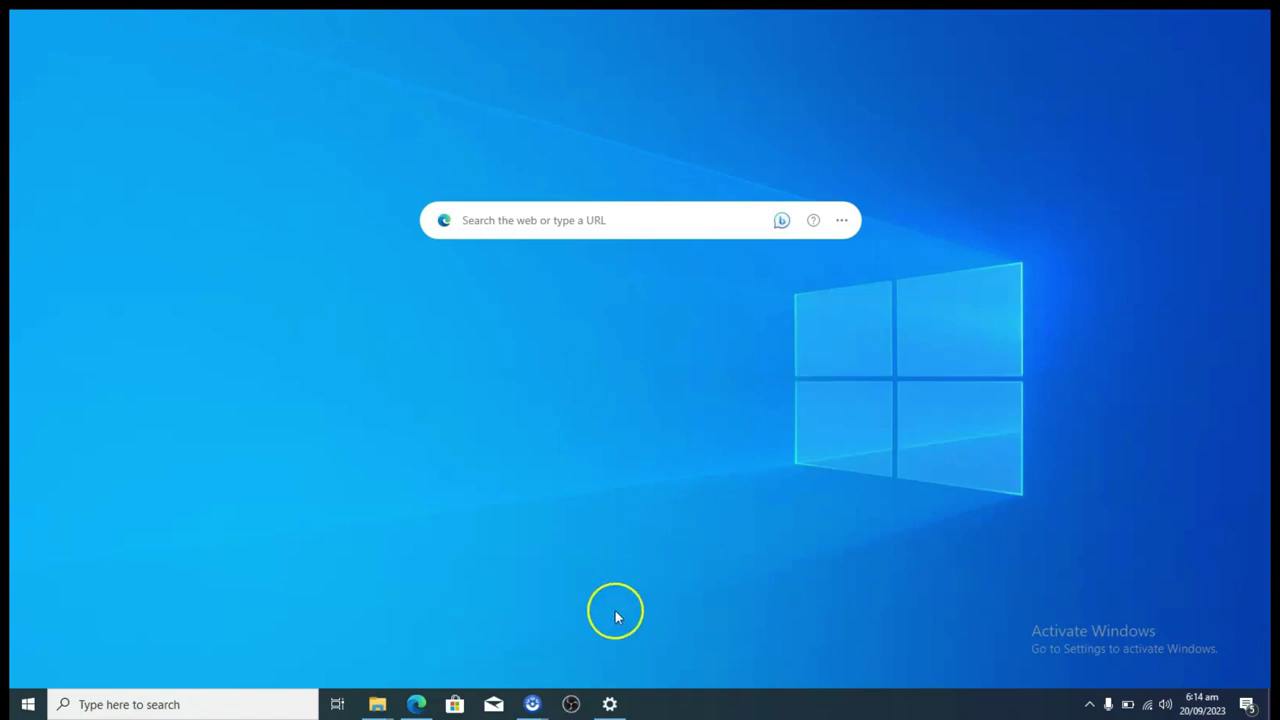
Launch OBS Studio and go to the video section of its settings
click(572, 705)
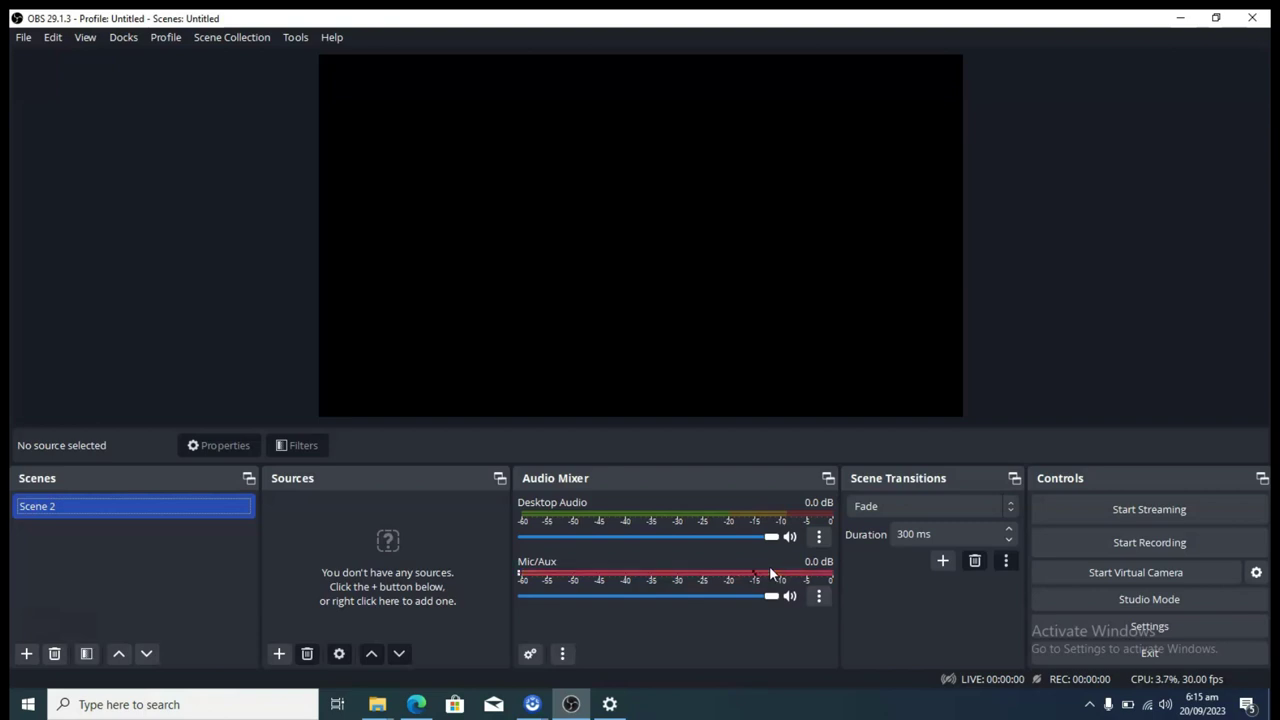
click(1139, 627)
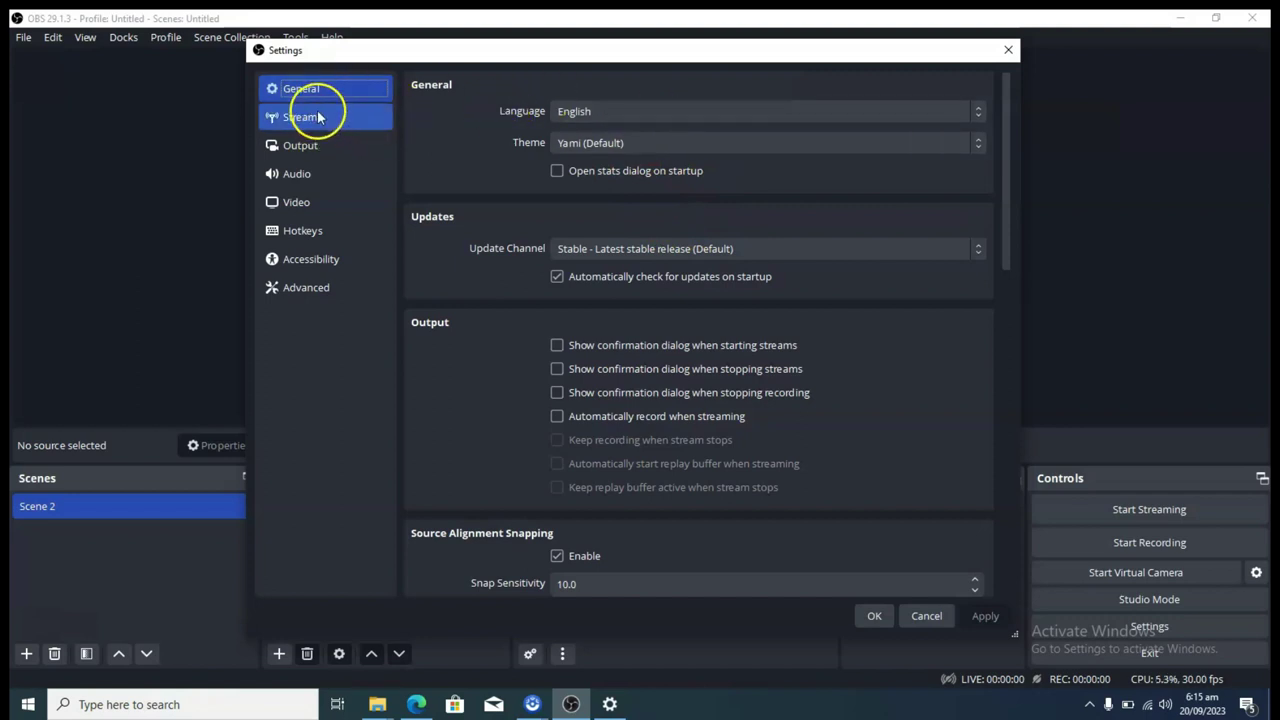
click(309, 207)
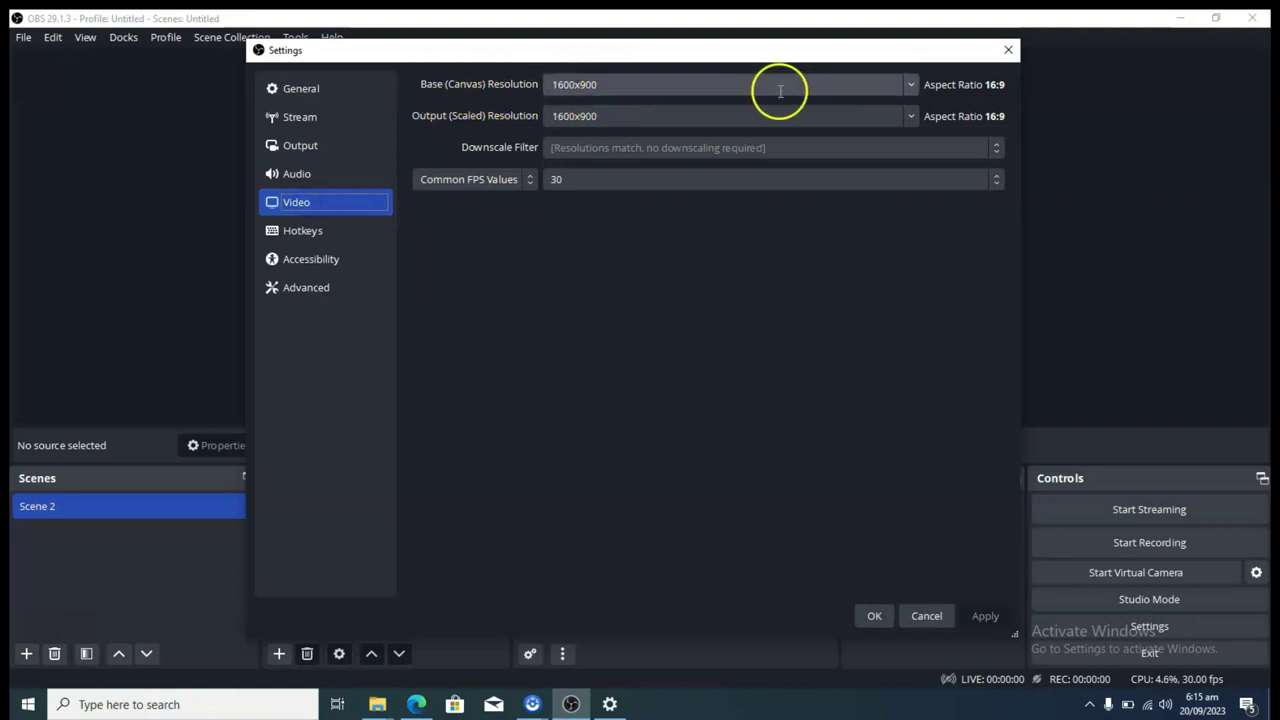
key(alt+Tab)
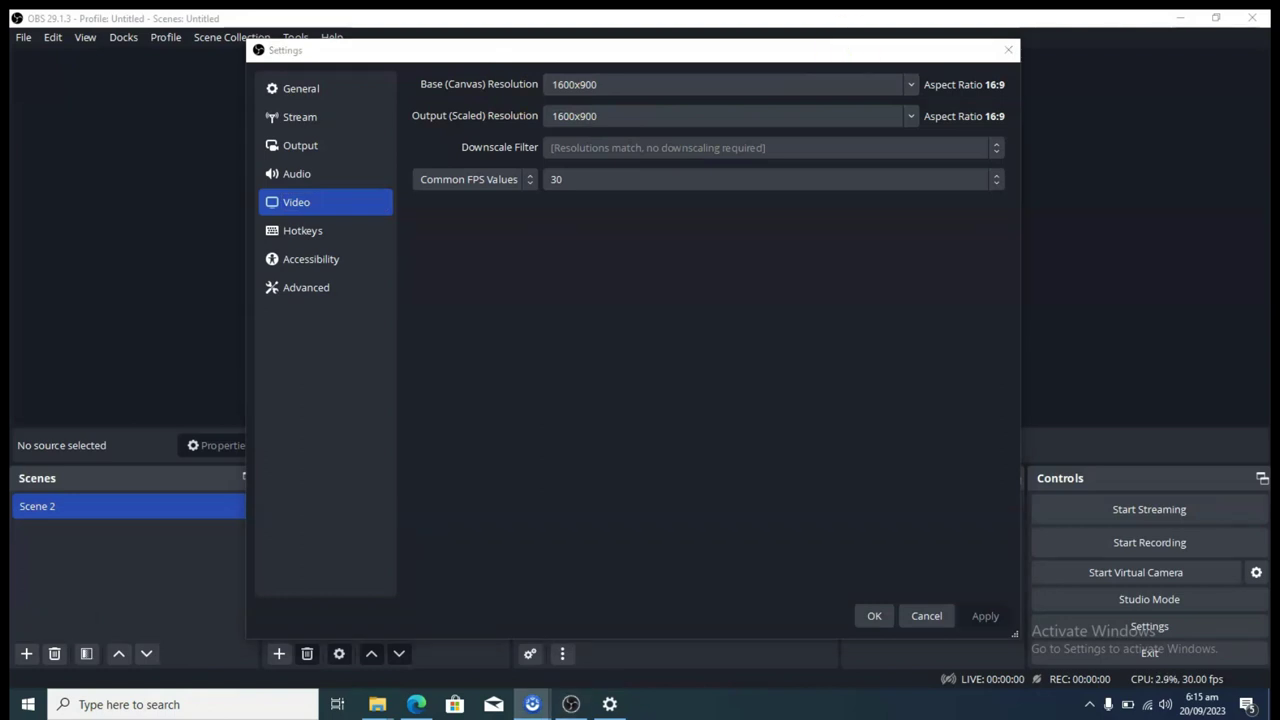
mouse_move(530, 72)
mouse_down()
mouse_move(551, 114)
mouse_move(612, 94)
mouse_move(590, 66)
mouse_move(536, 63)
mouse_move(526, 82)
mouse_up()
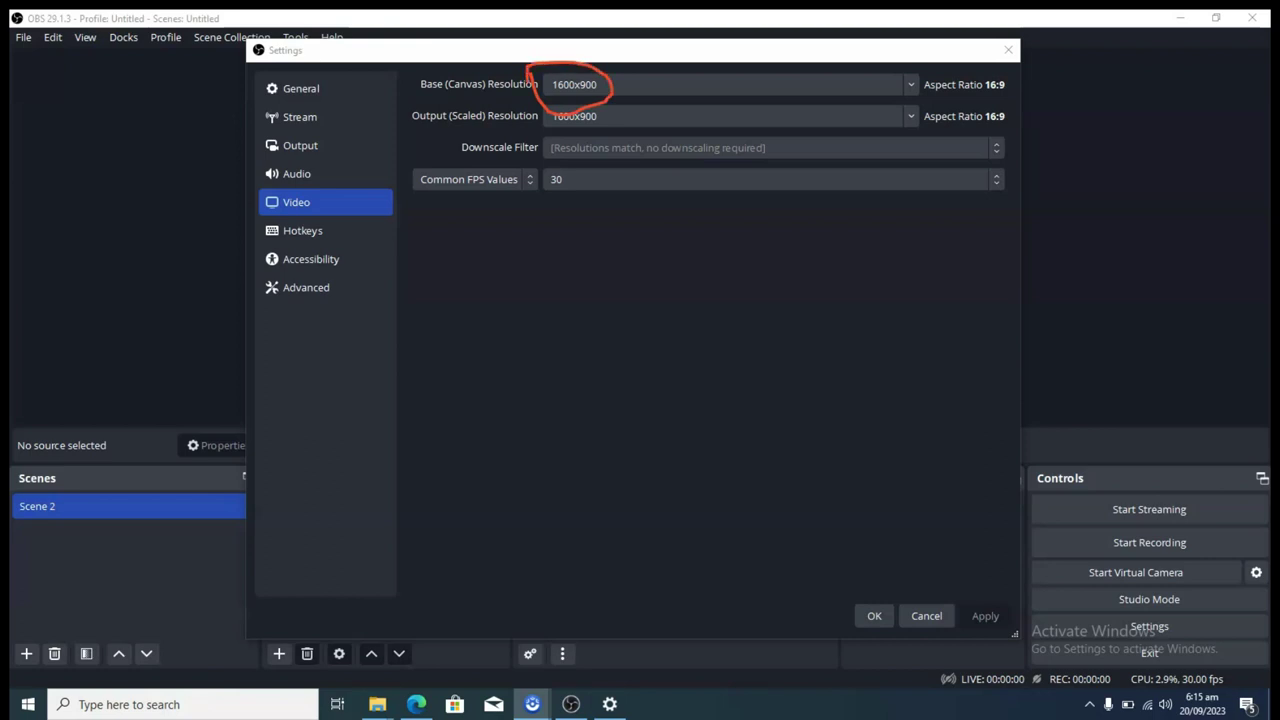
key(Escape)
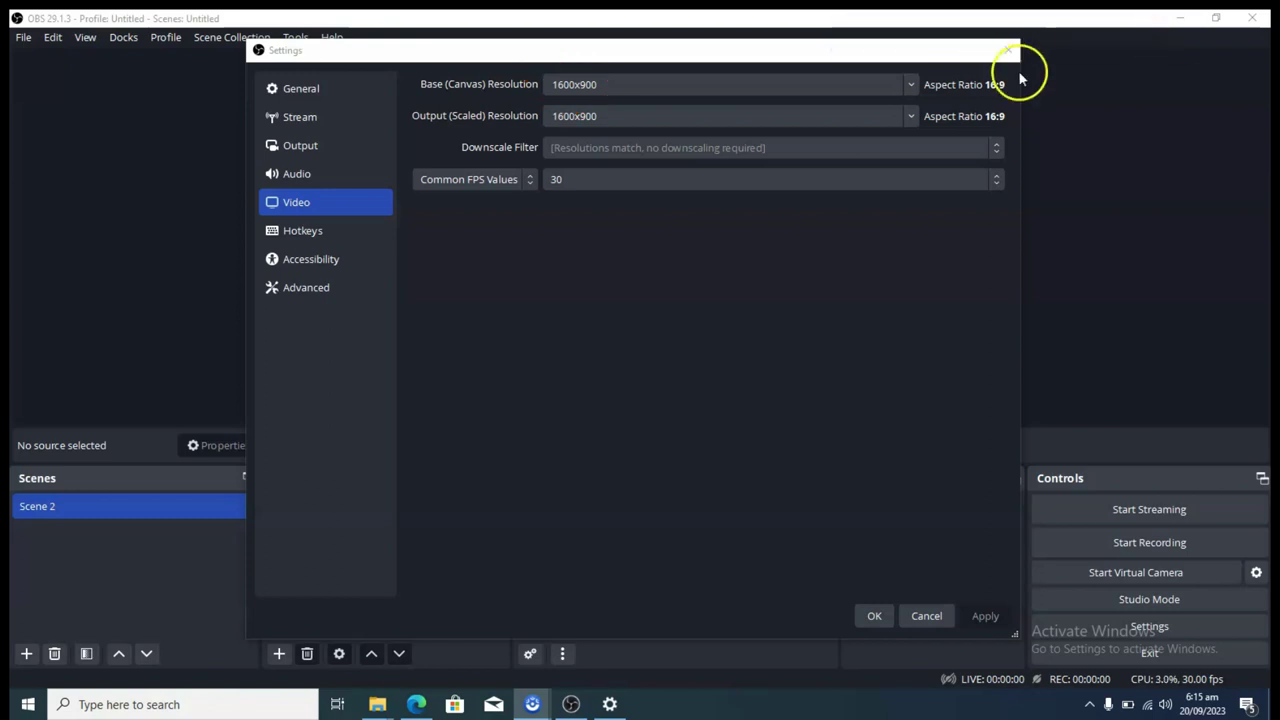
Set both the base canvas resolution and the output scaled resolution to 1920x1080
click(911, 85)
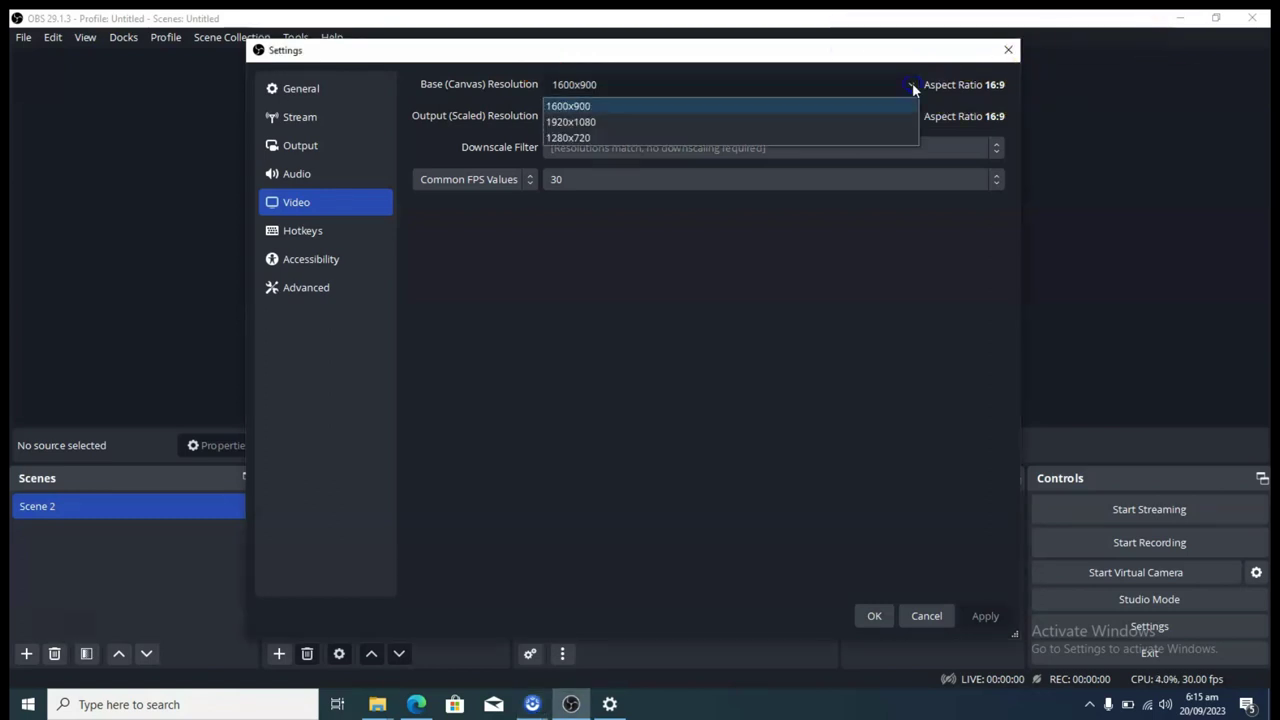
click(702, 120)
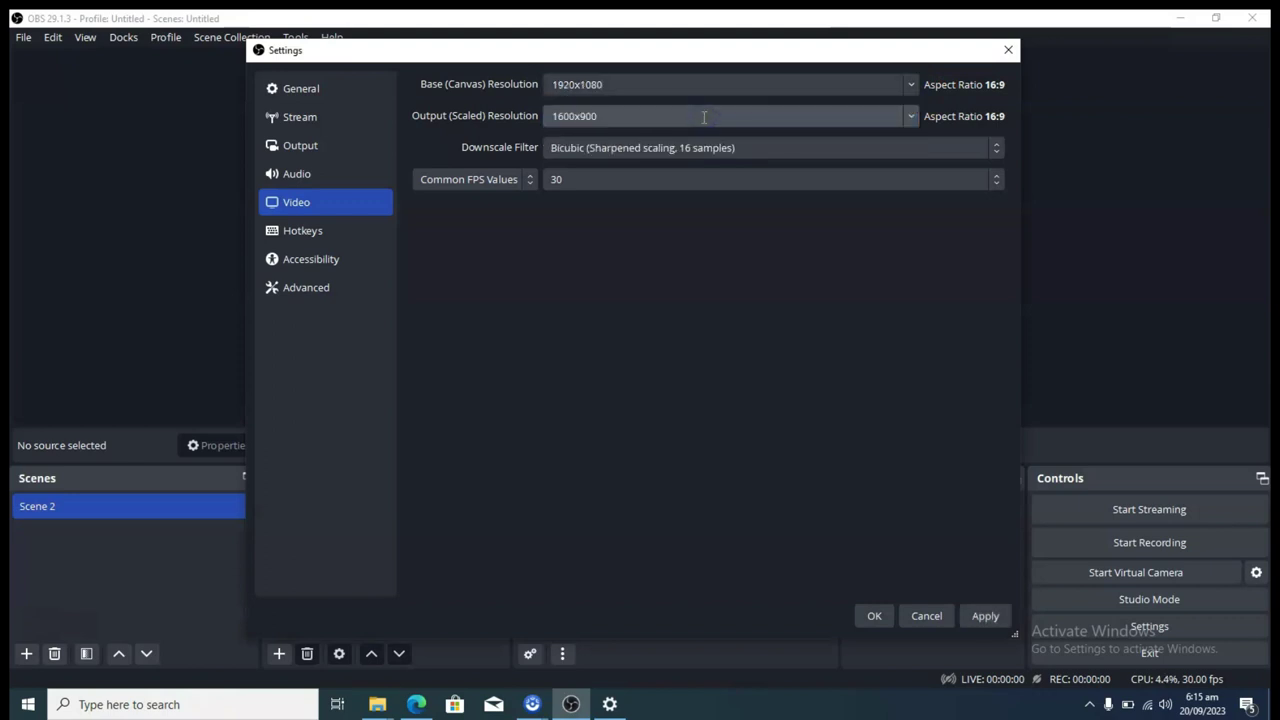
click(910, 118)
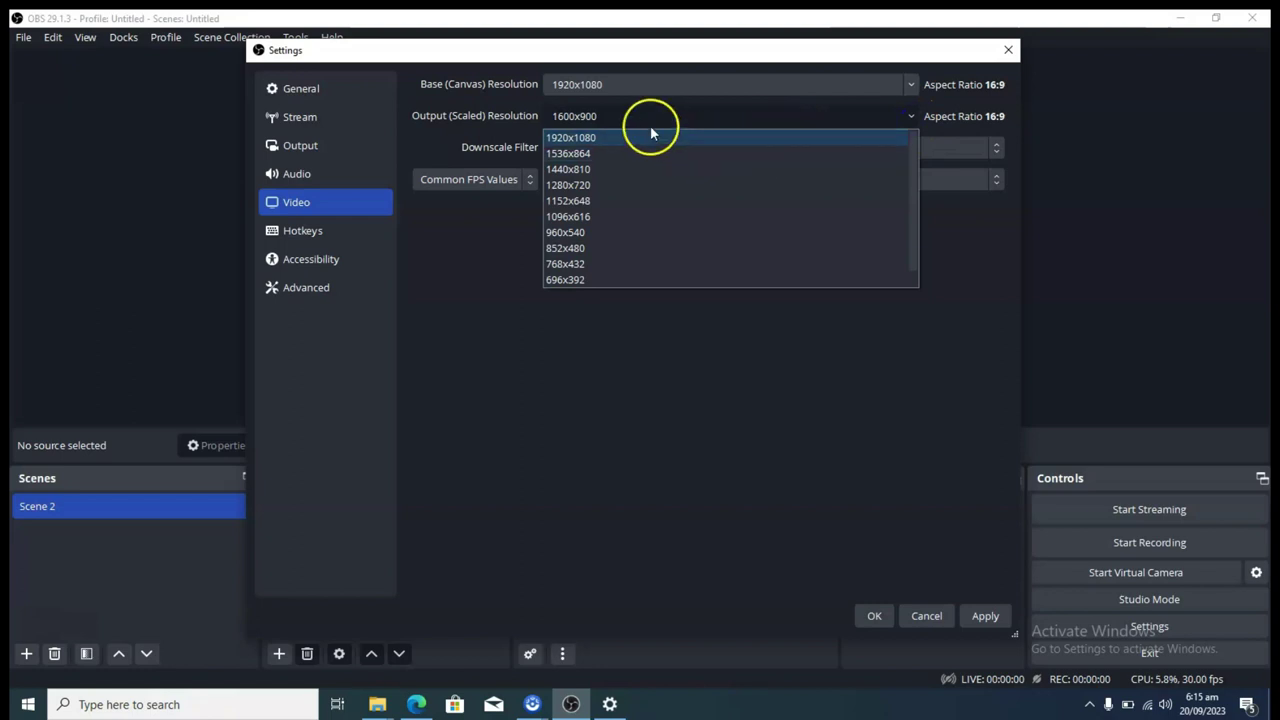
click(640, 137)
click(608, 114)
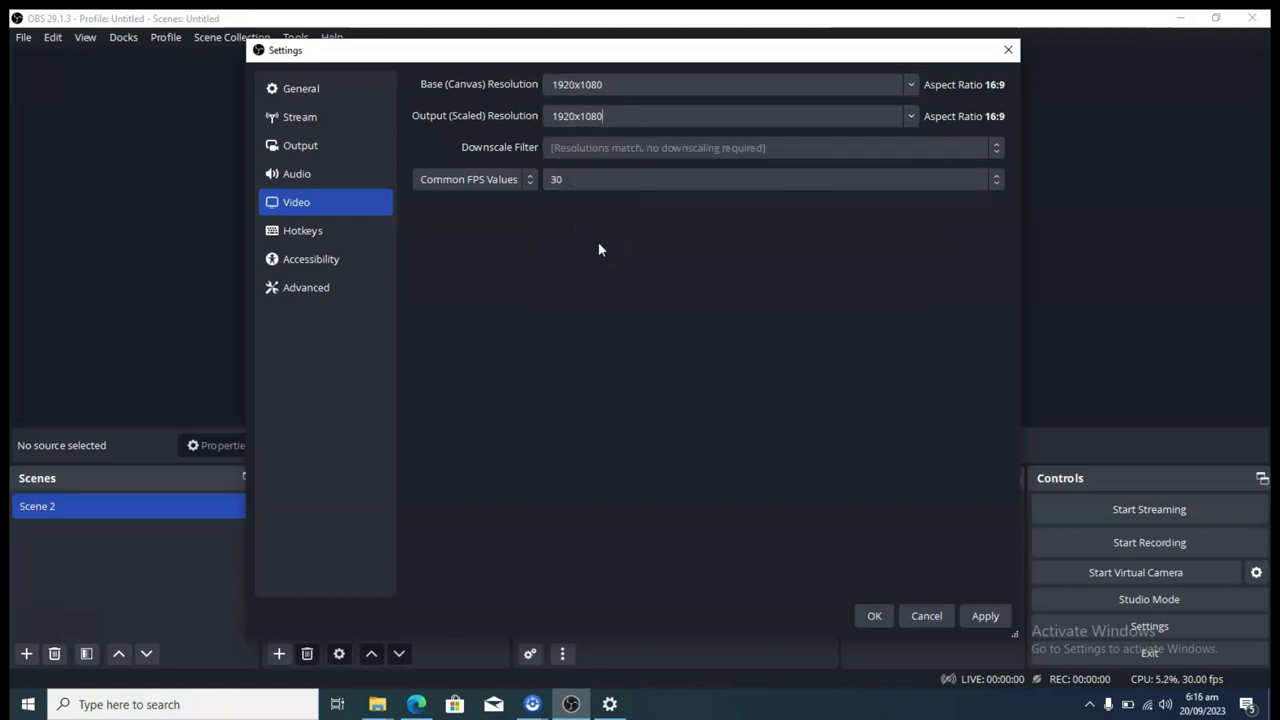
Check the available screen resolutions in the Windows display settings, then return to OBS and apply the changed video settings
key(super+d)
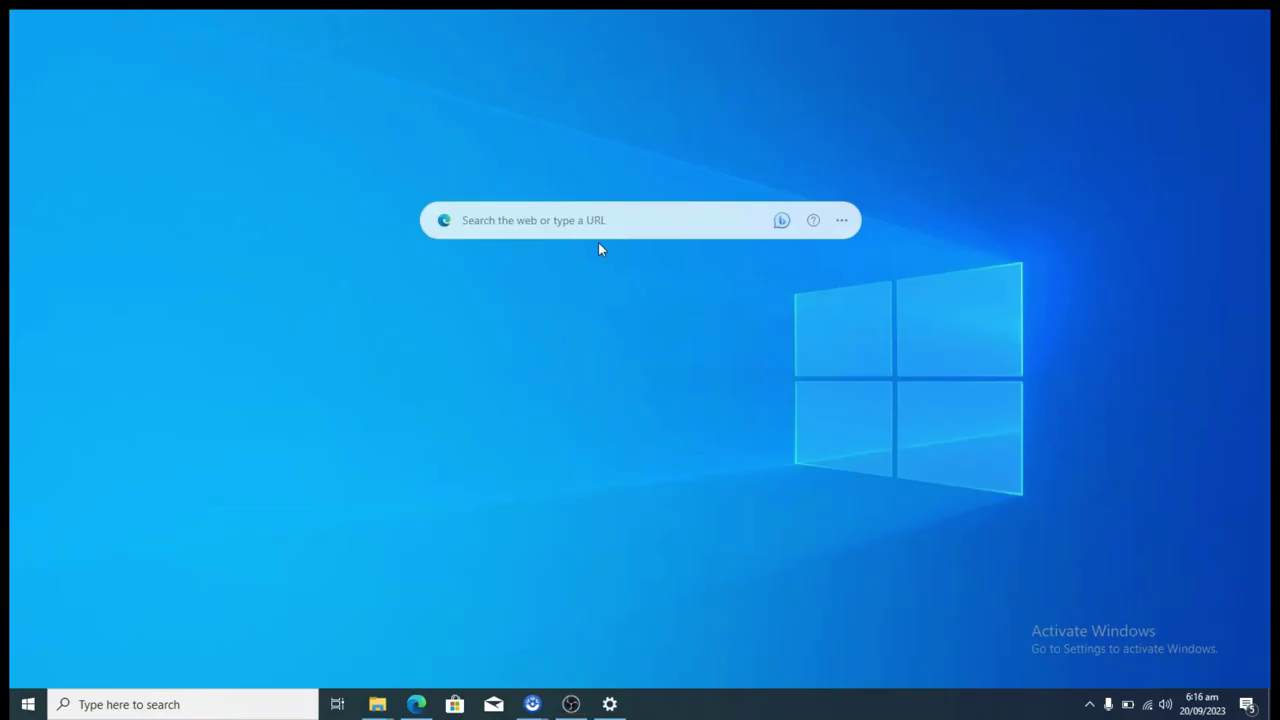
right_click(368, 366)
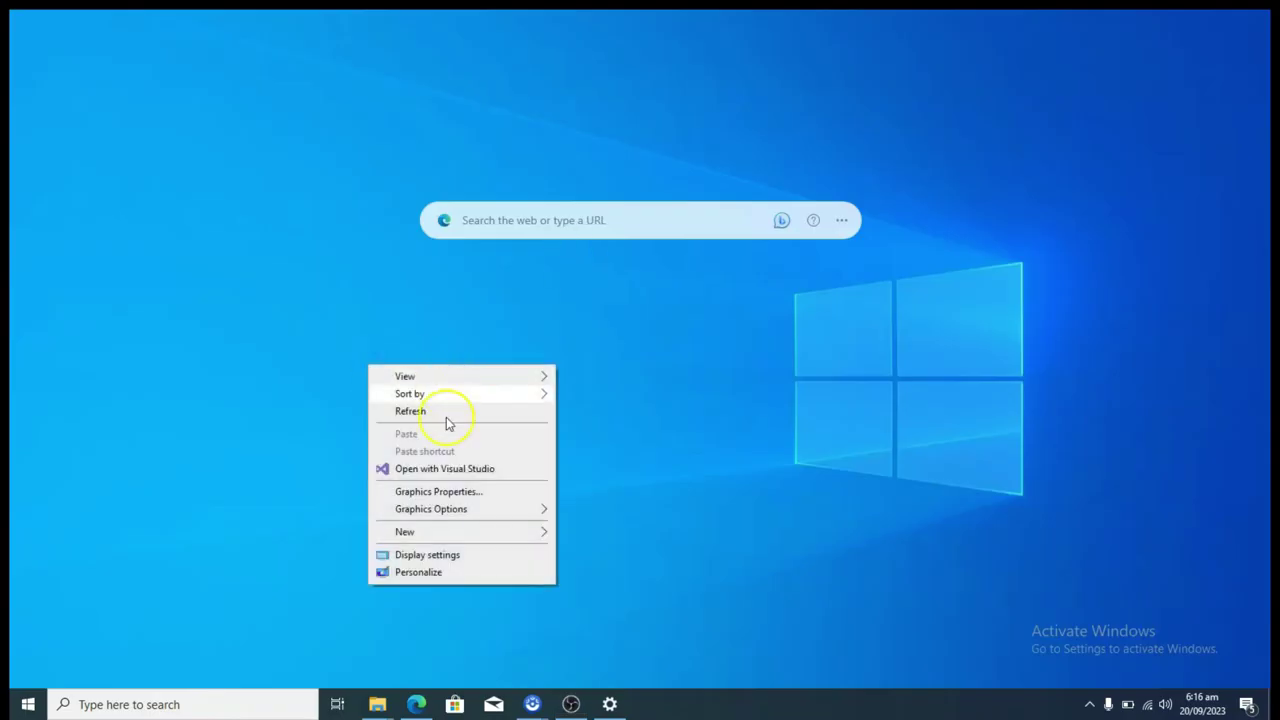
click(437, 556)
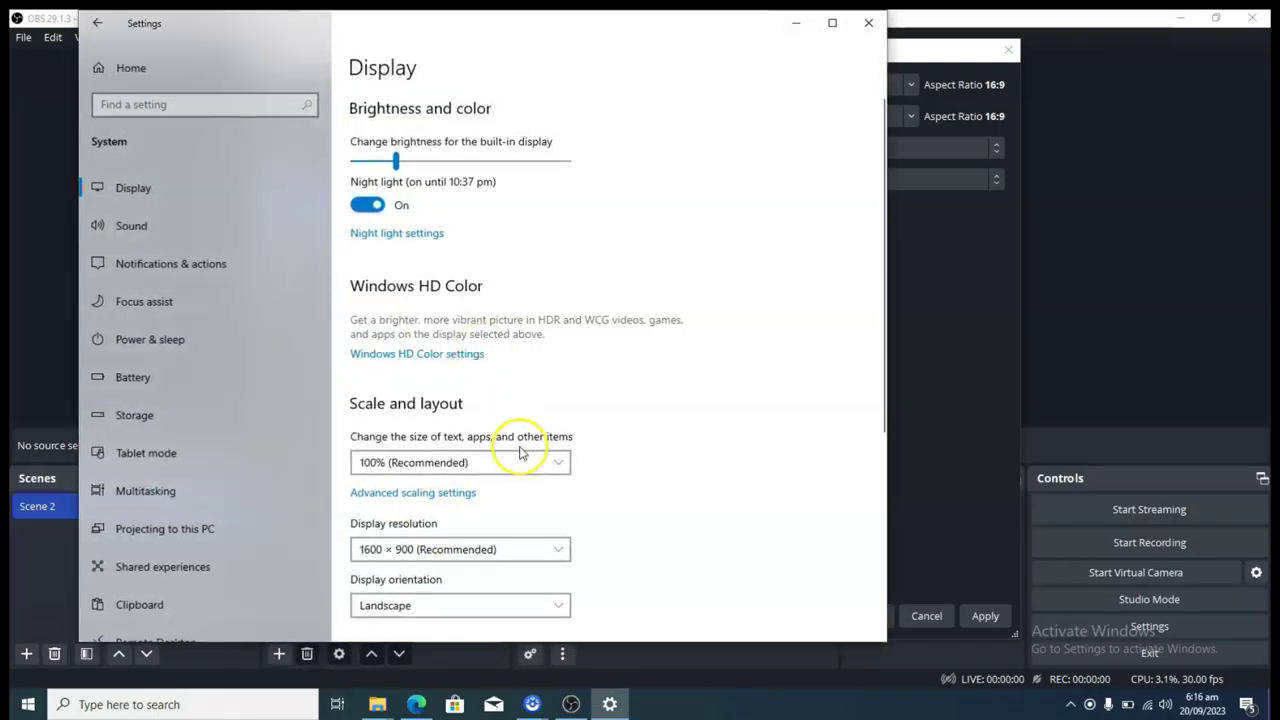
click(458, 546)
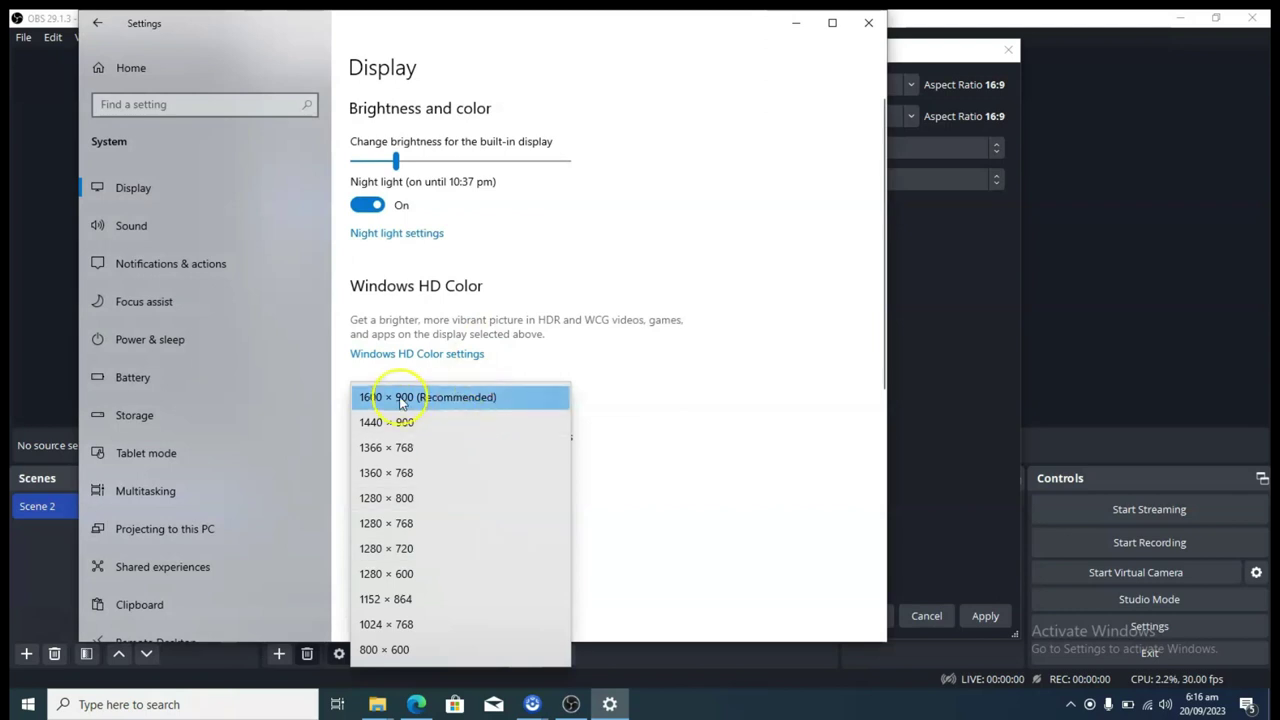
click(625, 448)
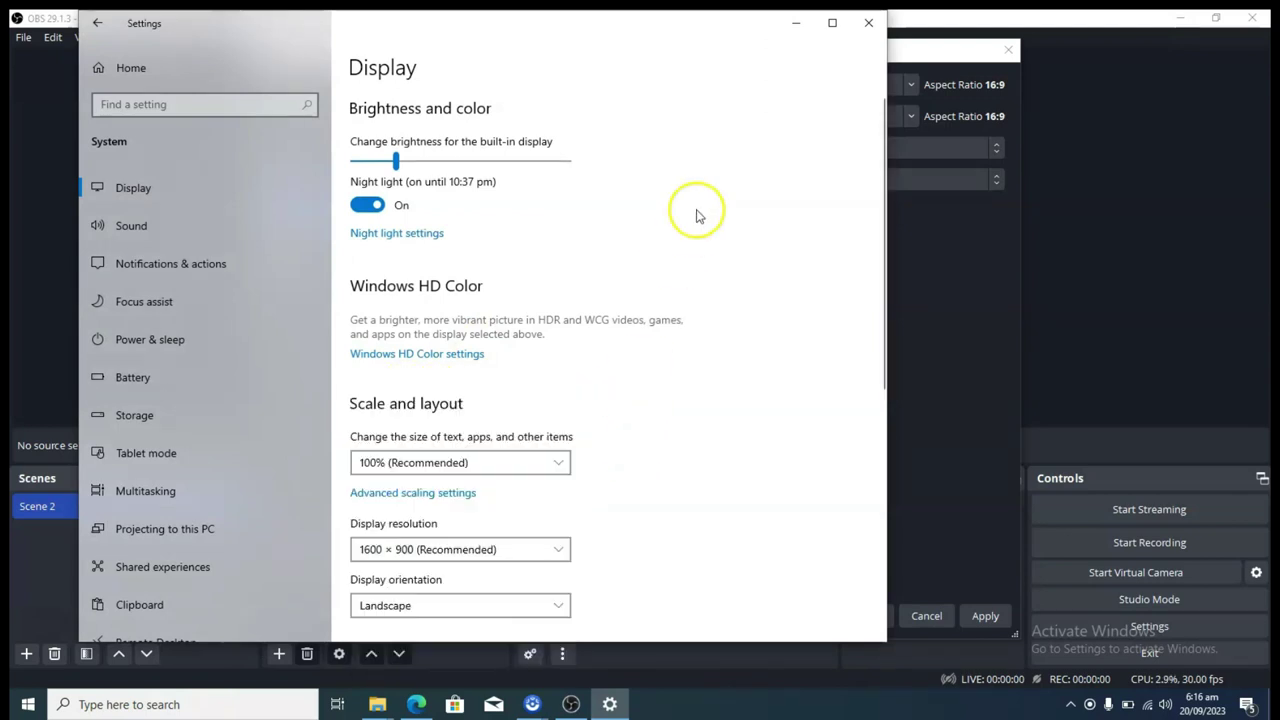
drag(746, 22, 689, 86)
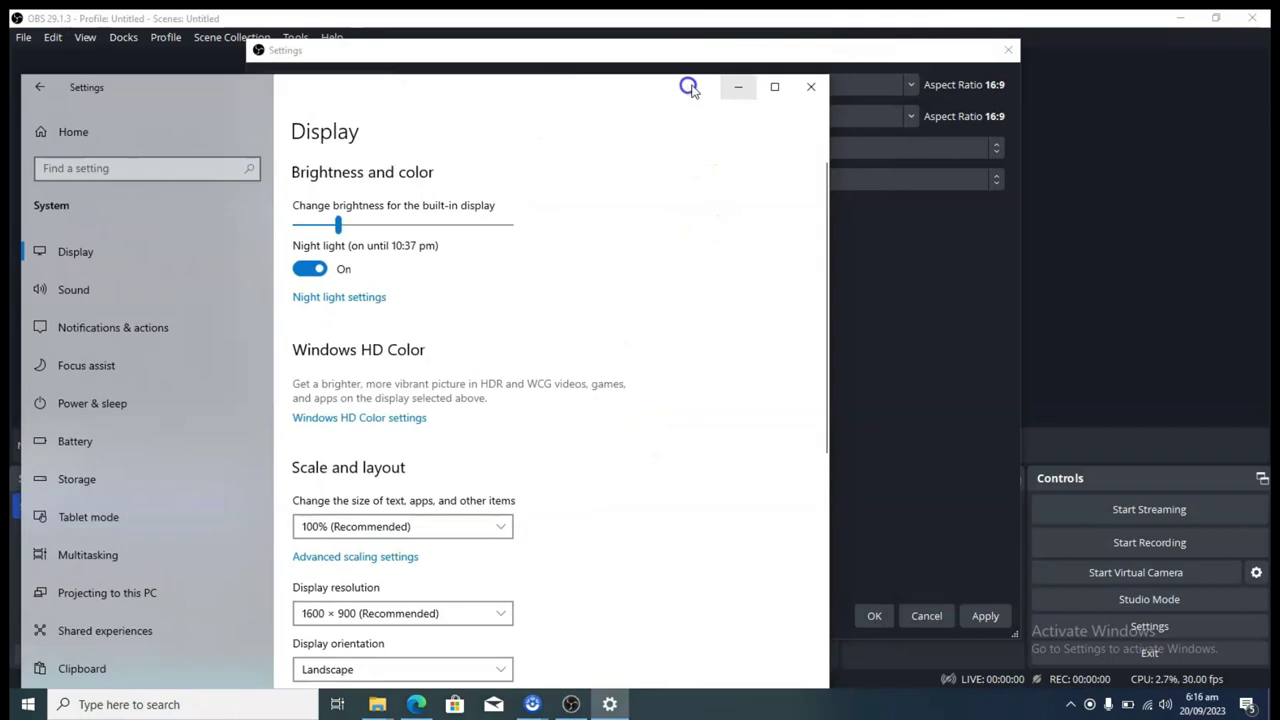
click(811, 87)
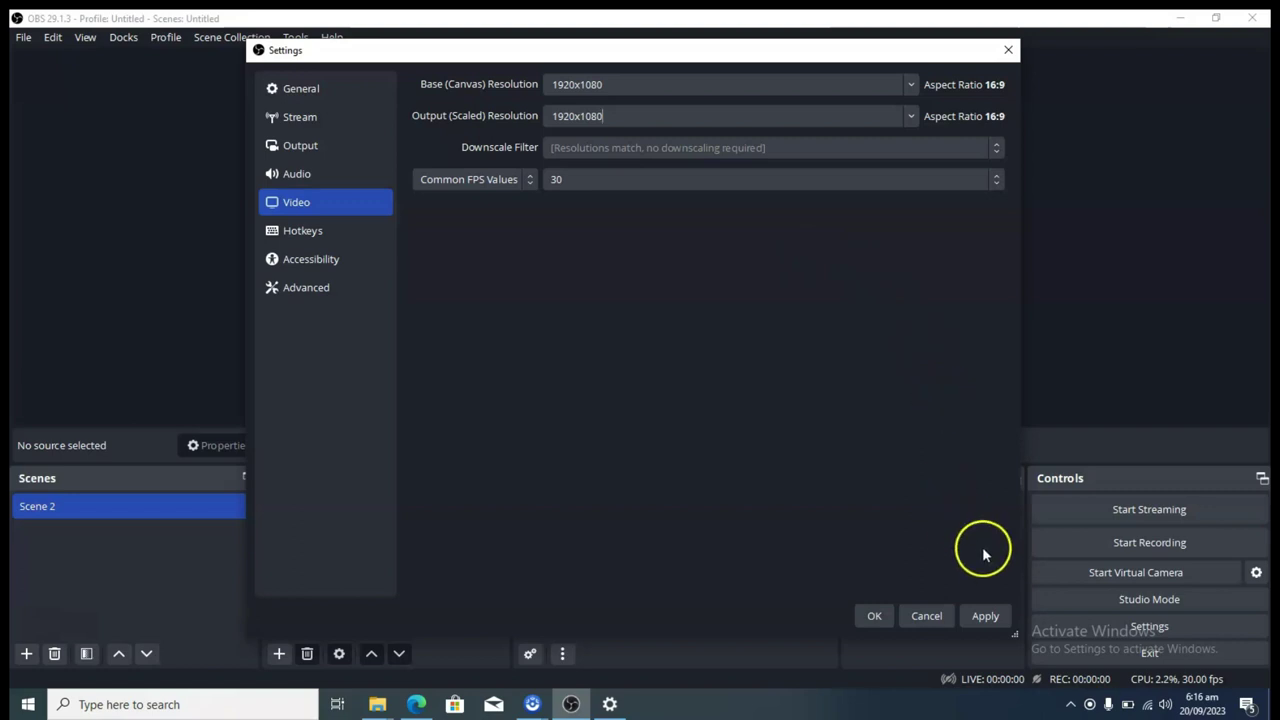
click(983, 617)
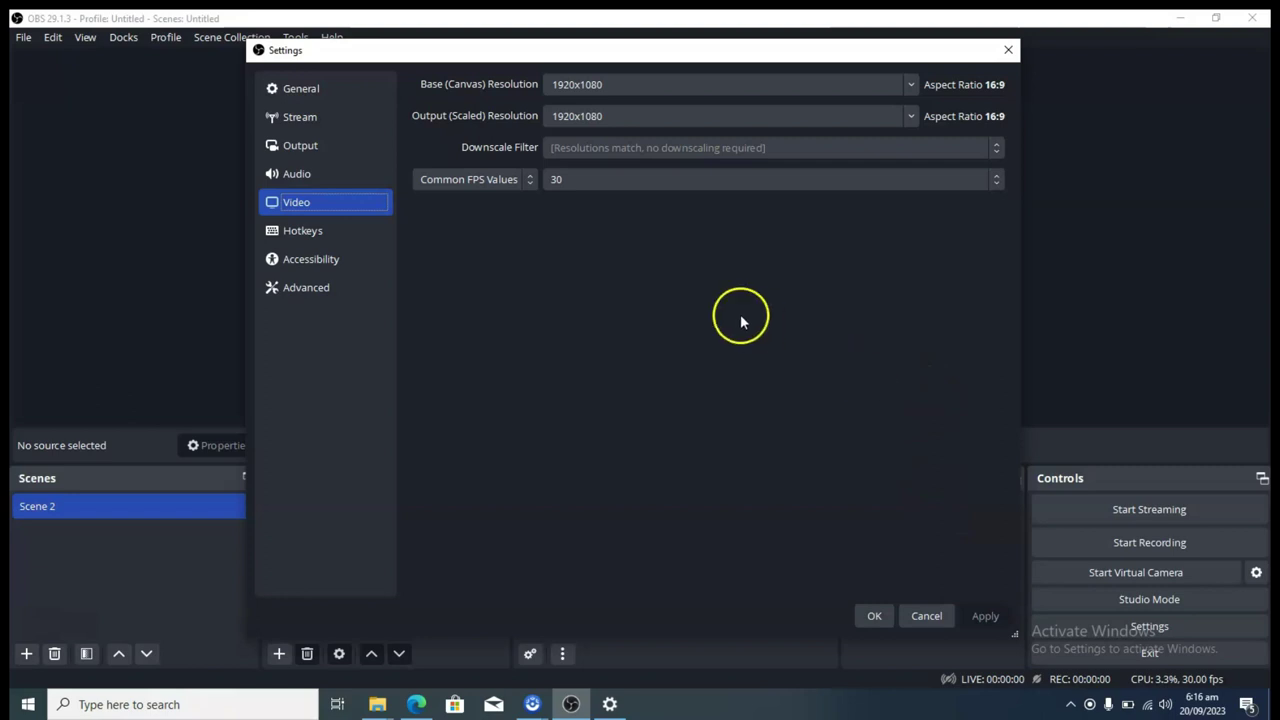
Review the sample rate and channel options in the OBS audio settings without changing them
click(307, 178)
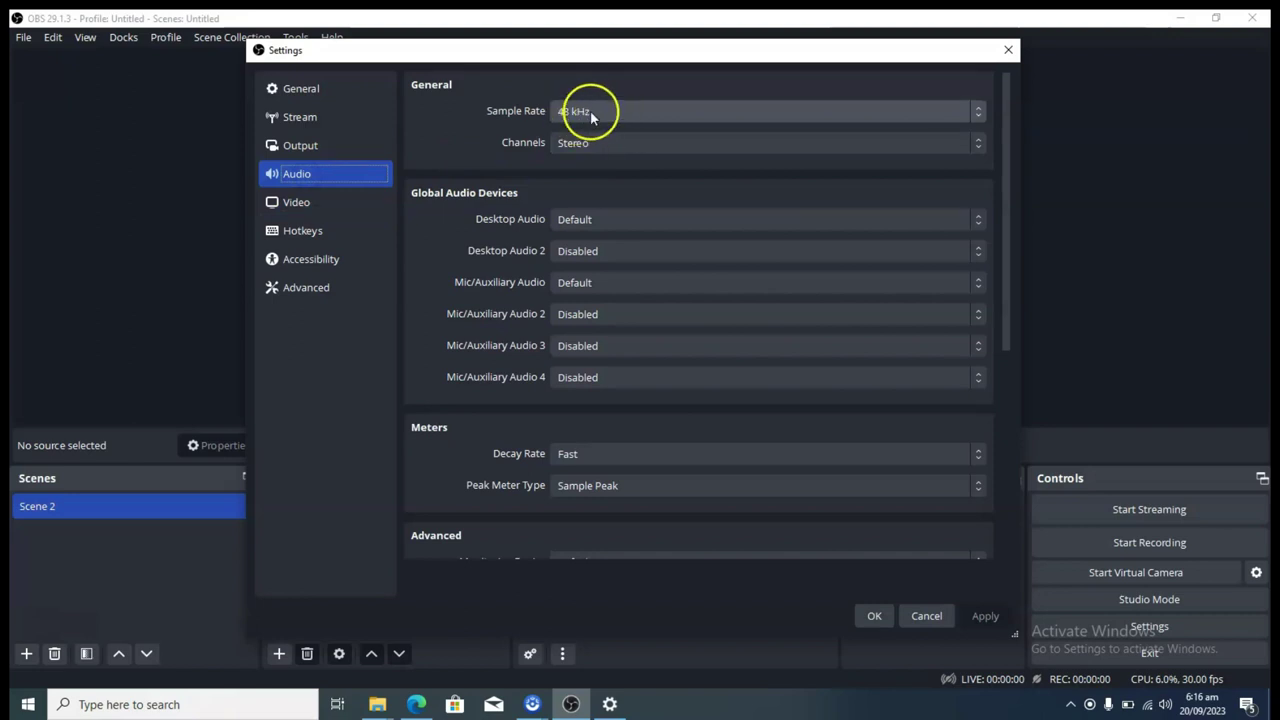
click(645, 114)
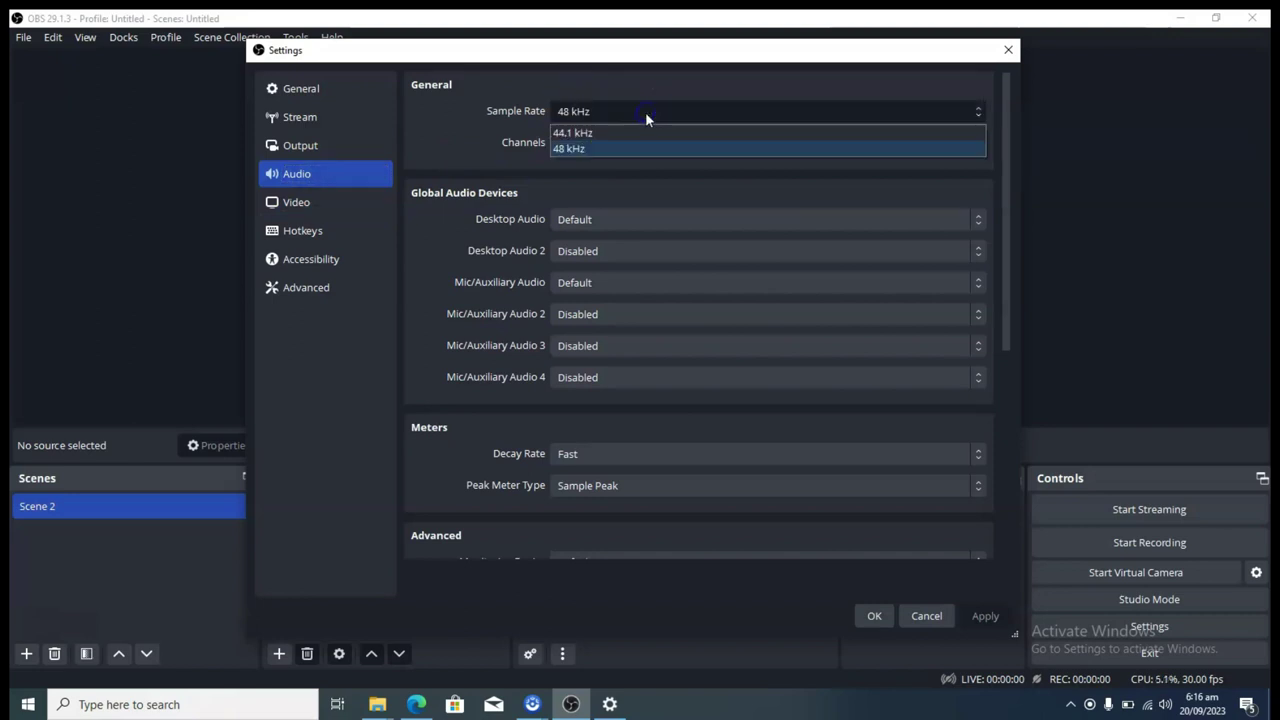
click(645, 117)
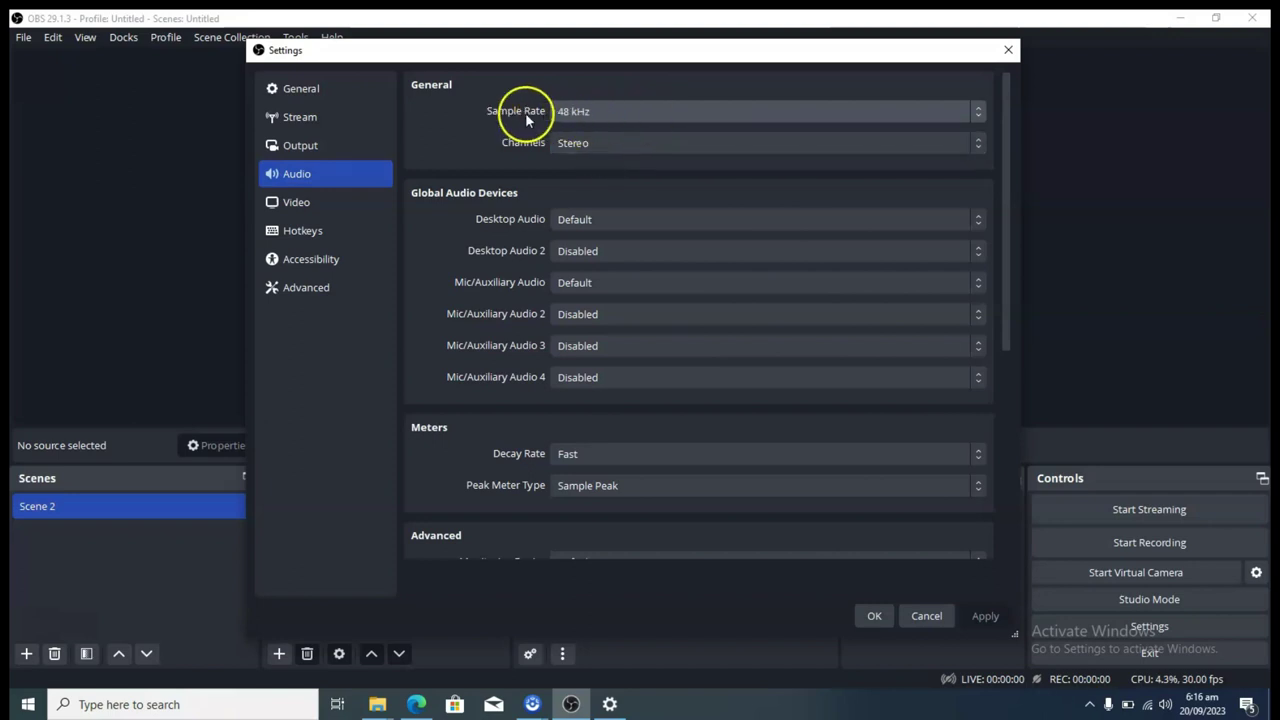
click(586, 146)
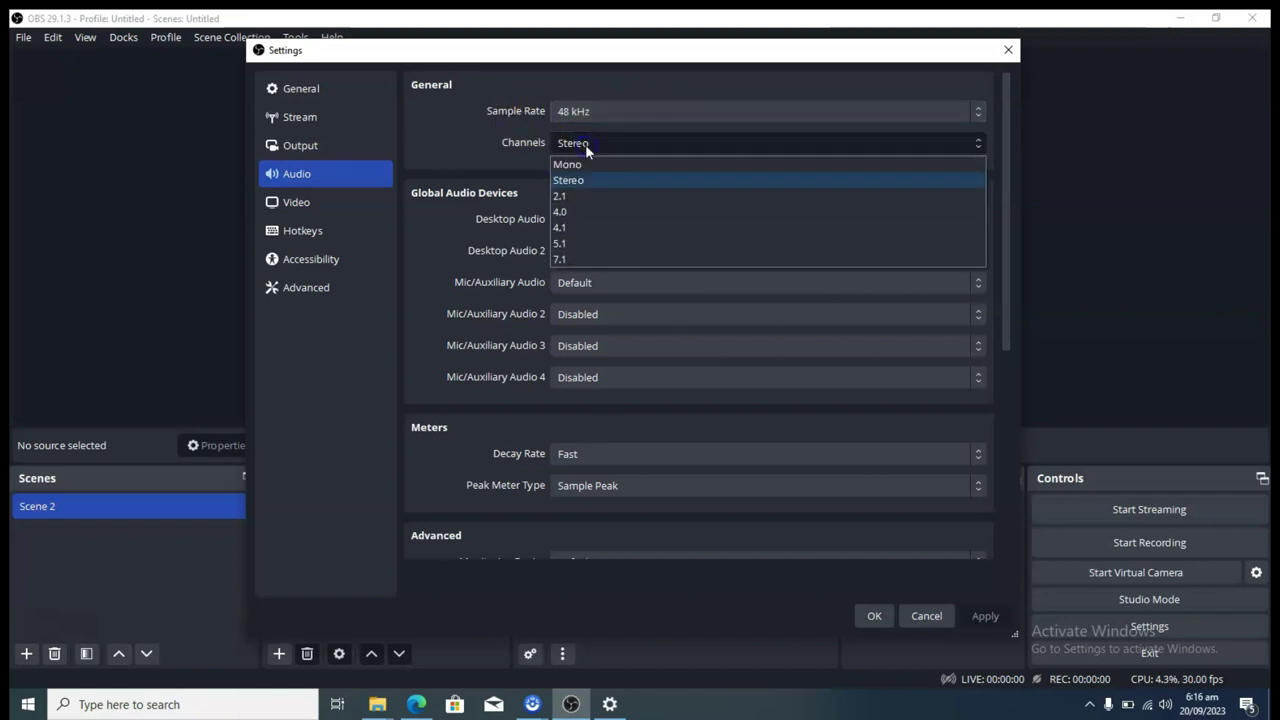
click(517, 151)
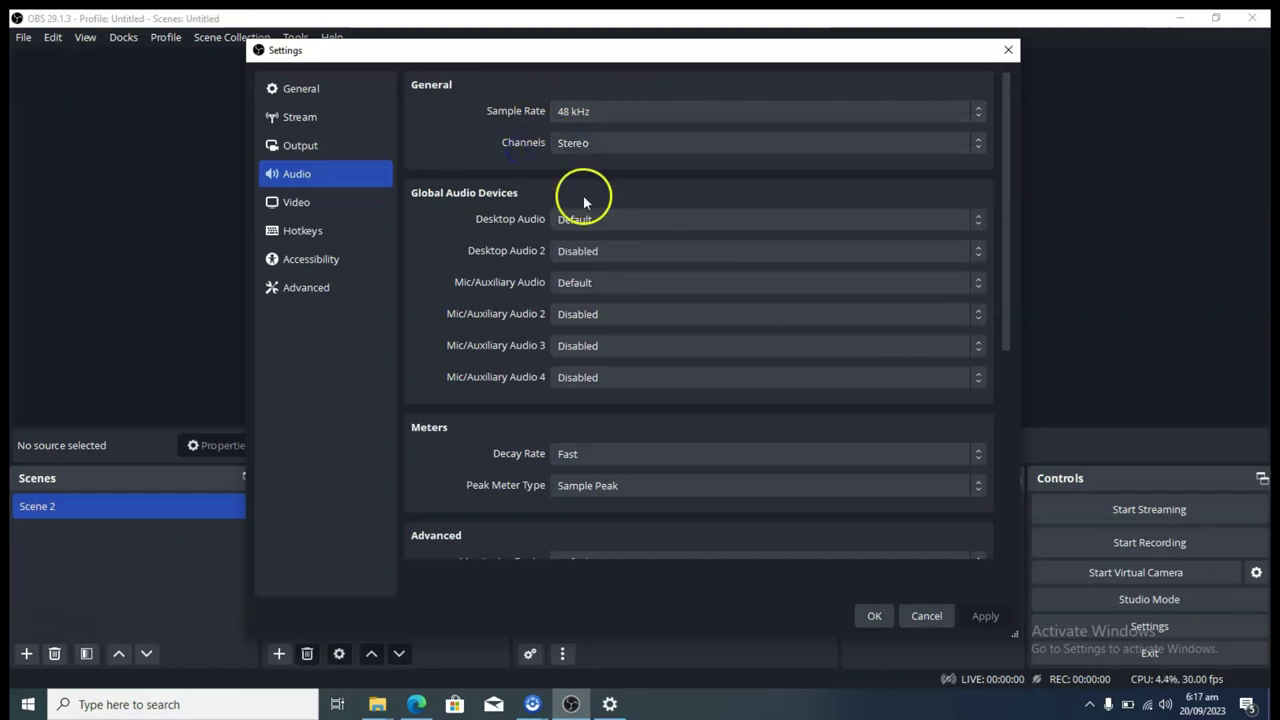
Review the available devices for Desktop Audio and Mic/Auxiliary Audio, keeping the current selections
click(657, 220)
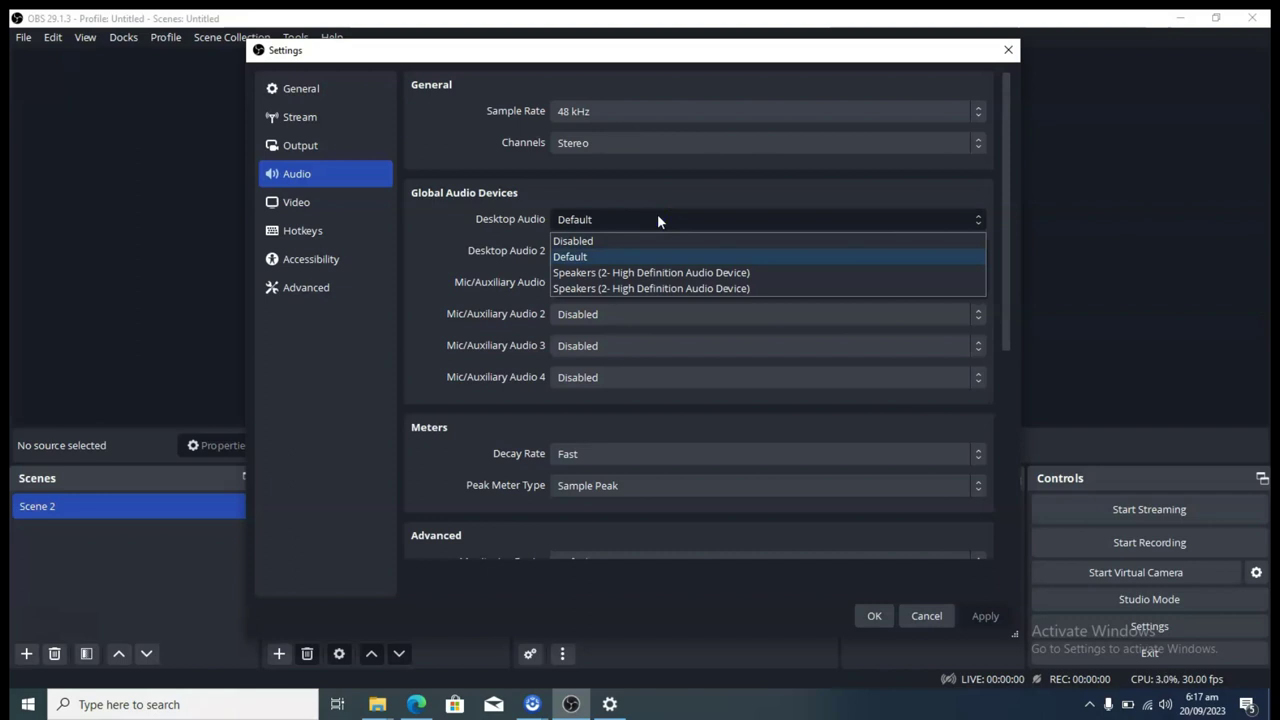
click(516, 251)
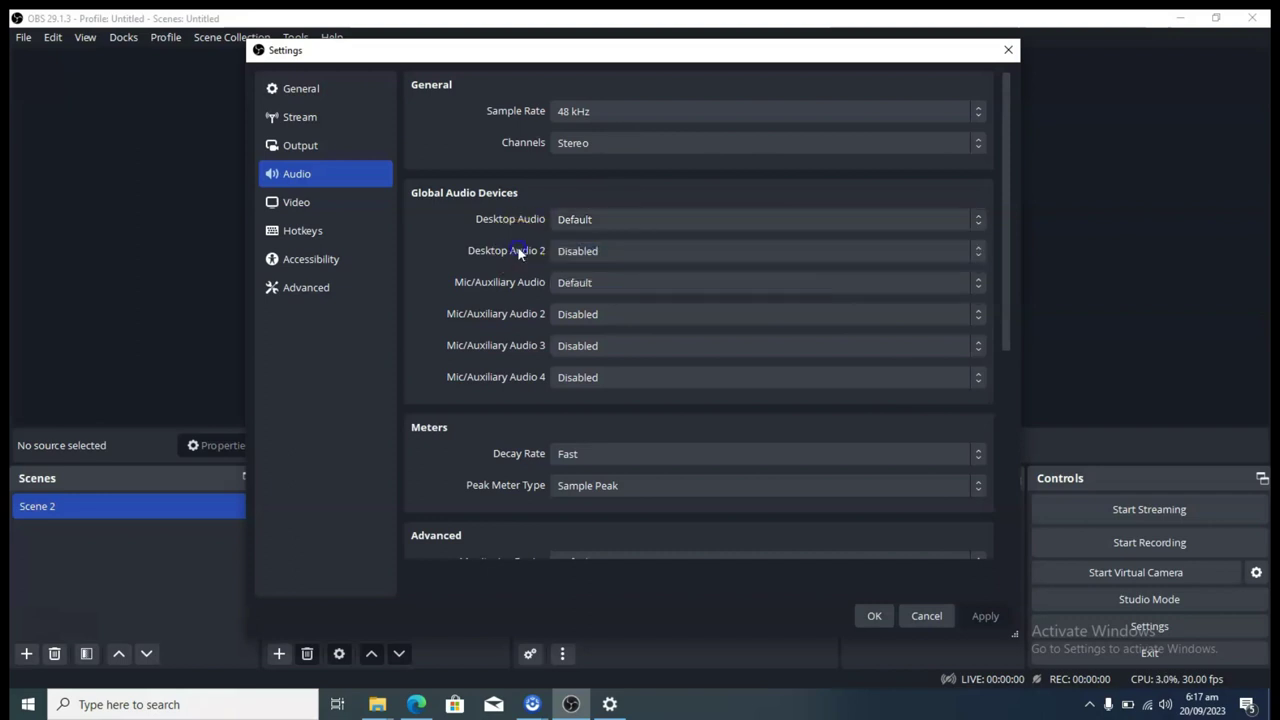
click(567, 283)
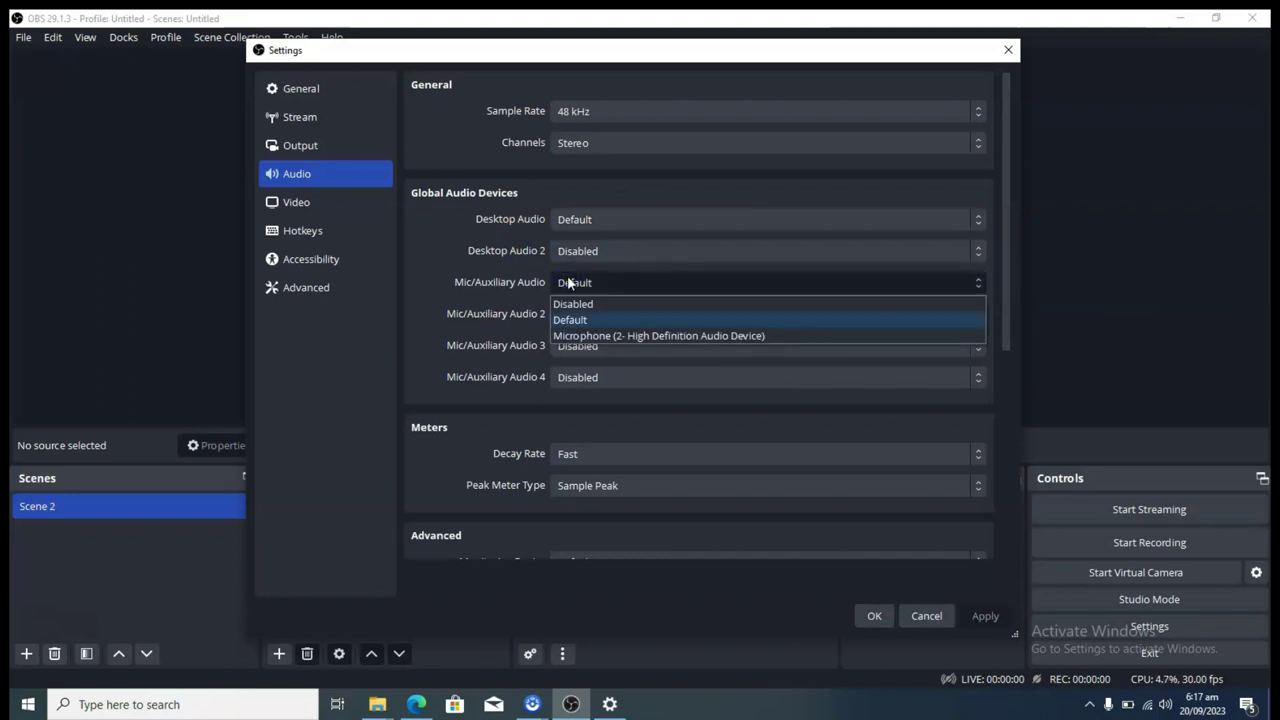
click(490, 282)
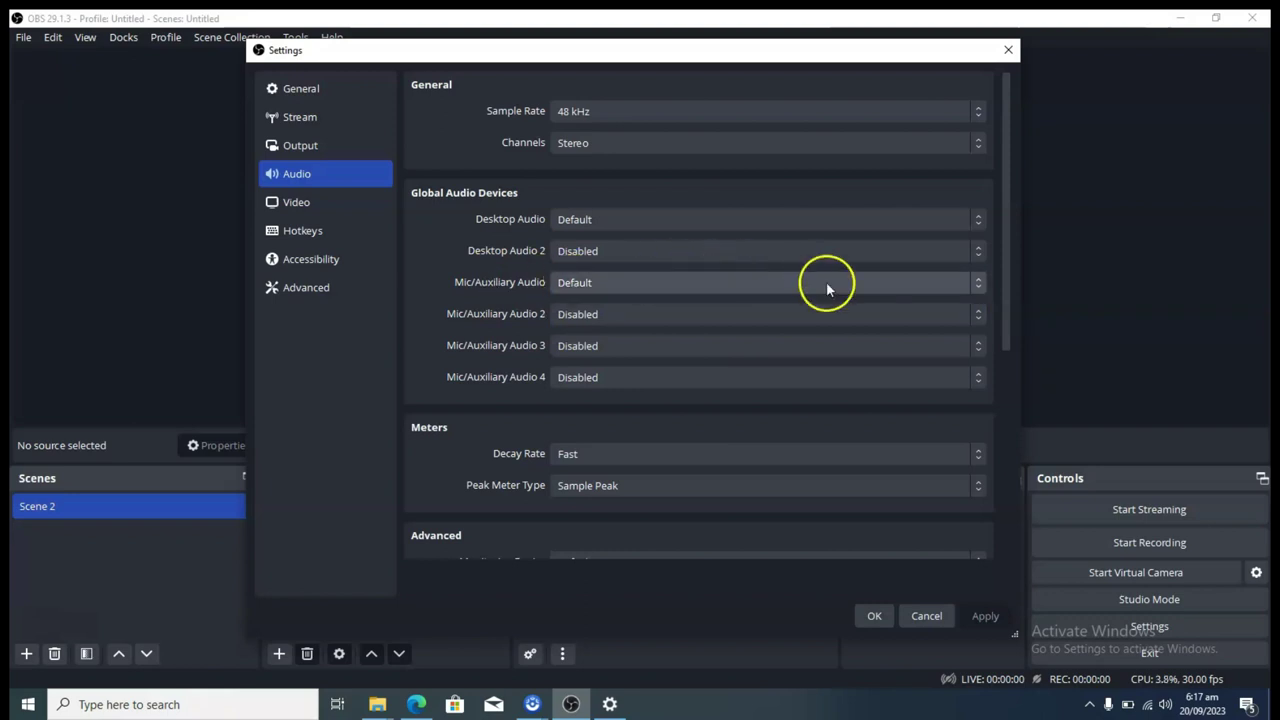
Review the bitrate and encoder options in the output settings, then check the resolution and frame rate in the video settings
drag(1007, 241, 1006, 195)
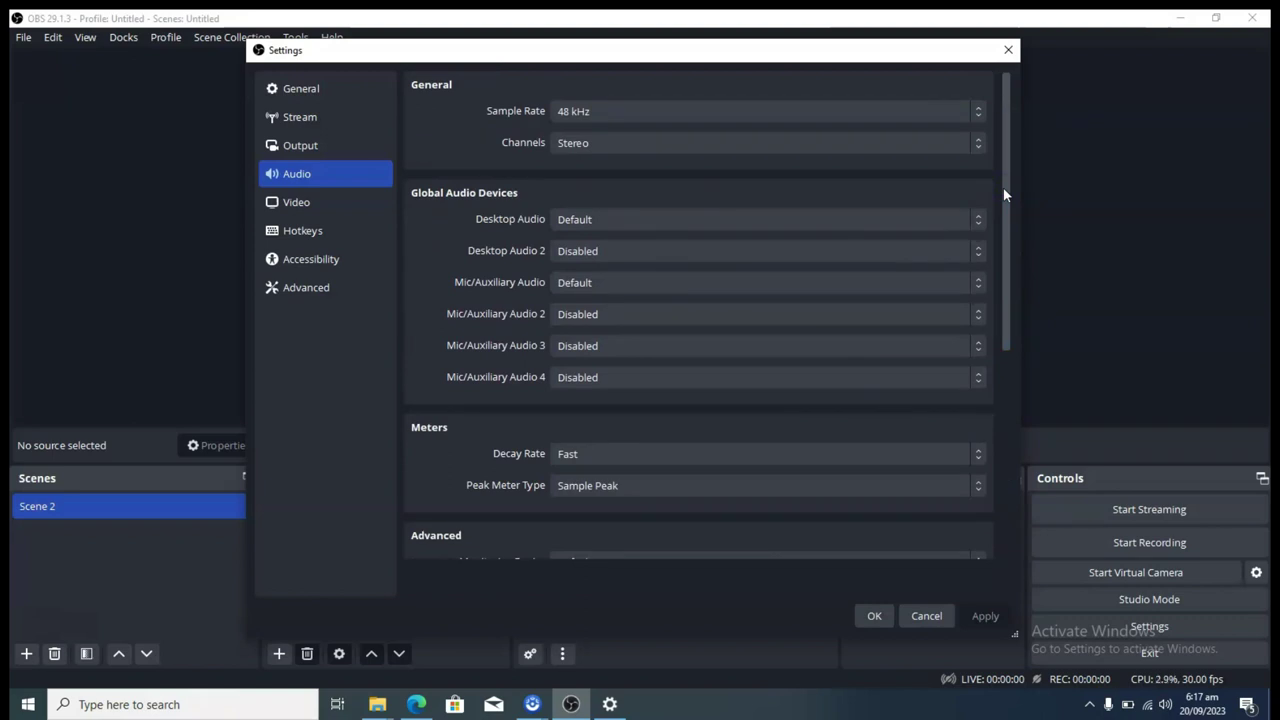
click(310, 145)
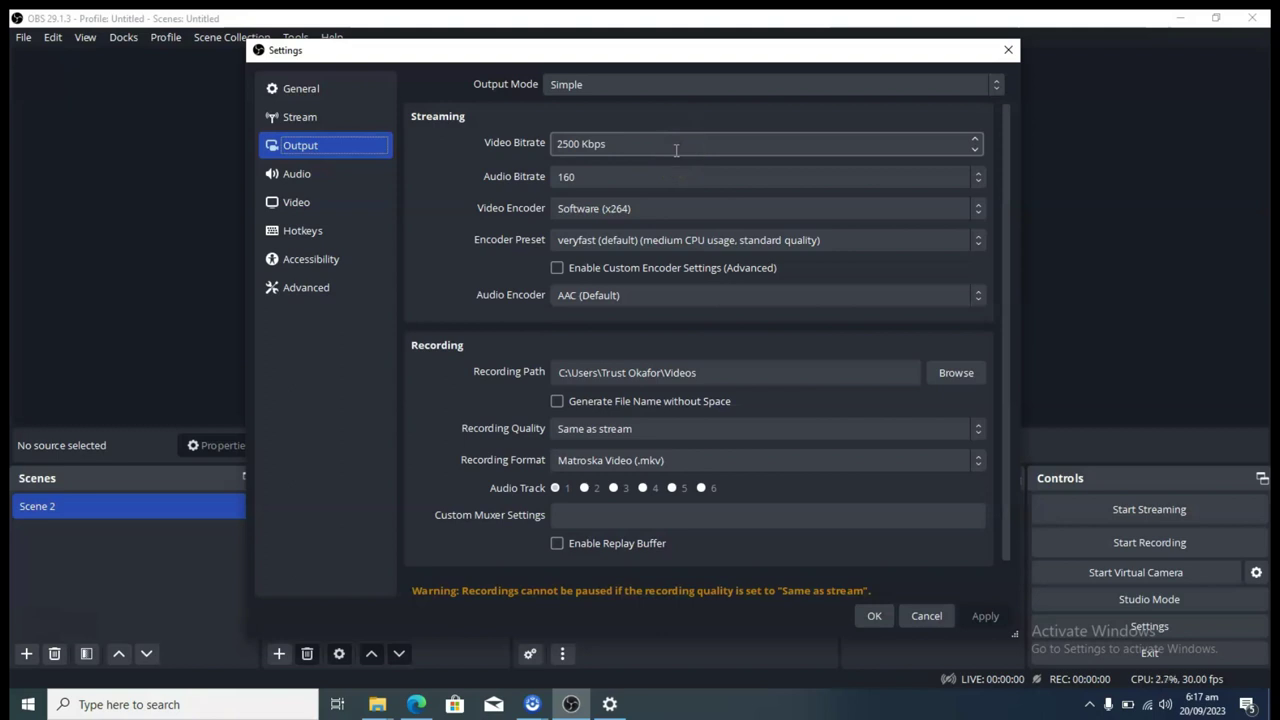
click(318, 203)
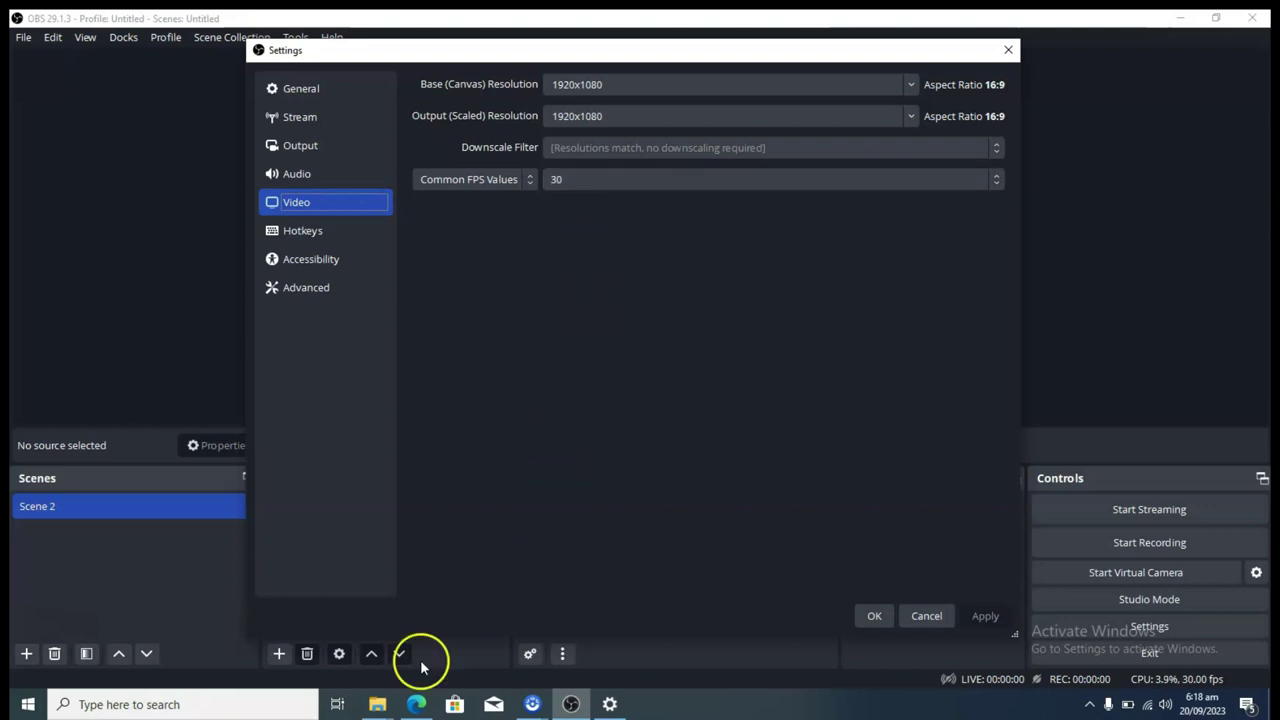
Switch to Microsoft Edge and open the Speedtest by Ookla site from the existing speedtest search results
click(417, 704)
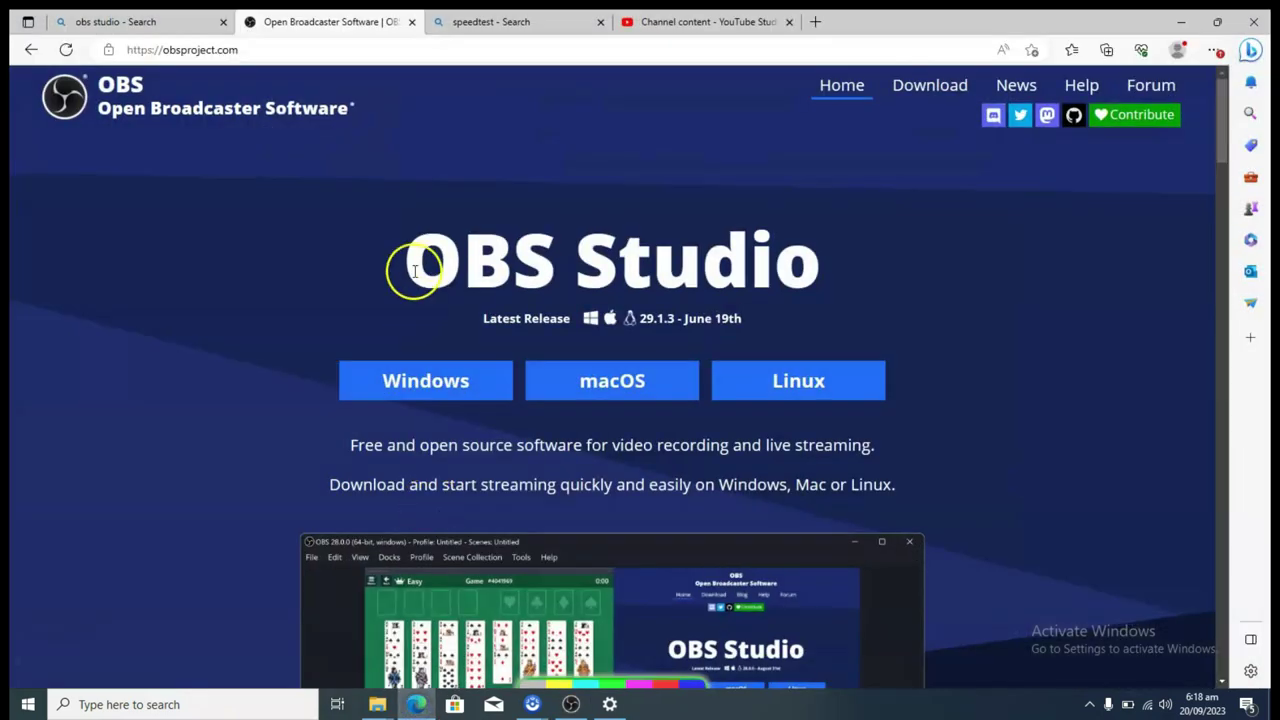
click(516, 18)
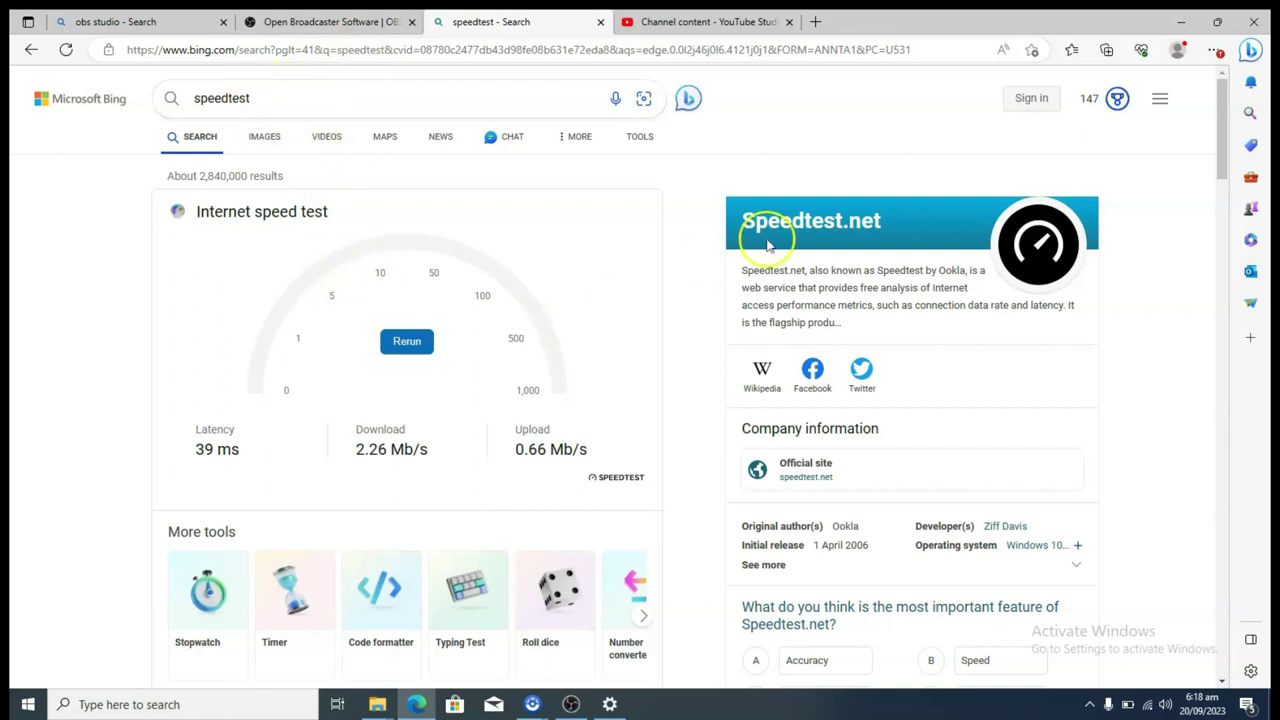
drag(1224, 125, 1224, 229)
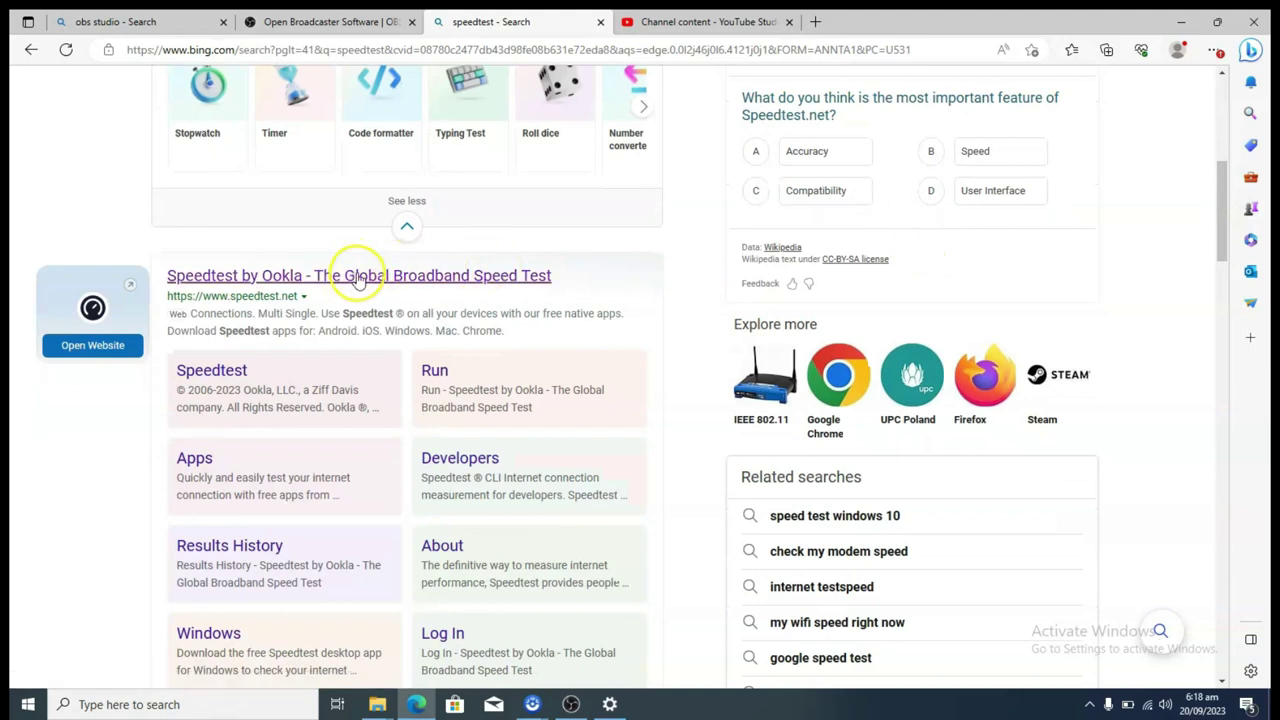
click(398, 277)
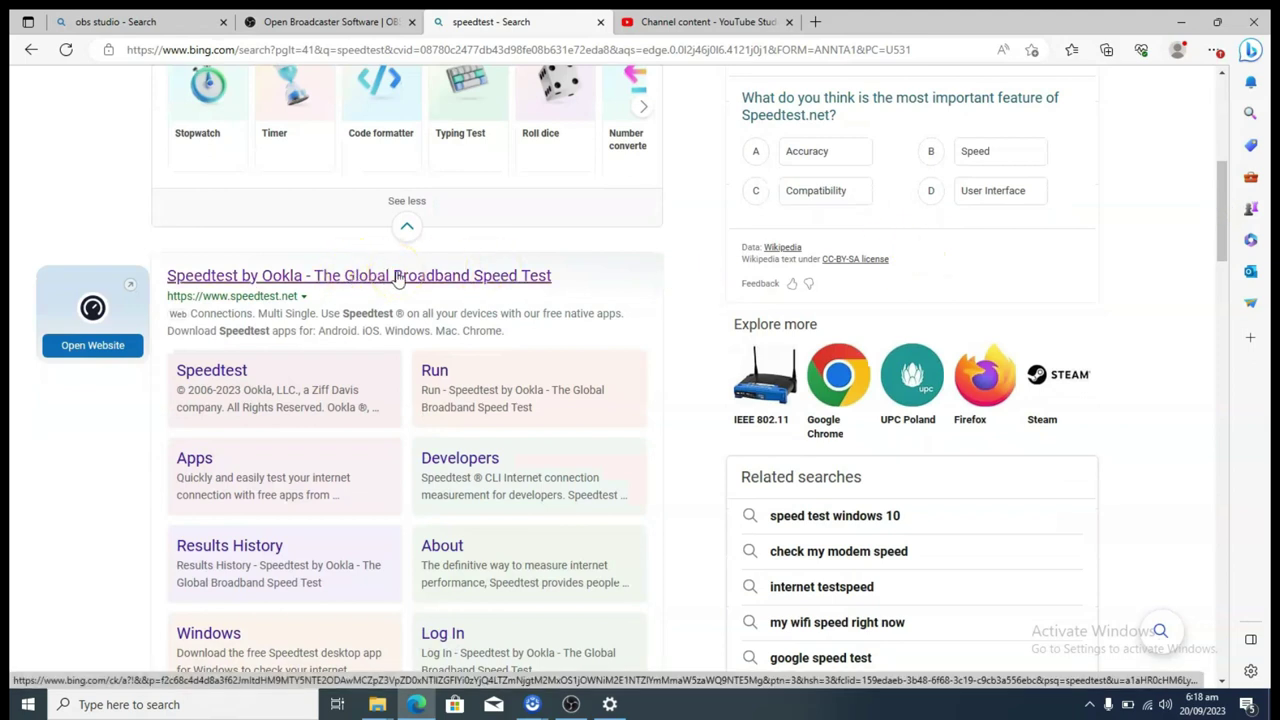
click(398, 277)
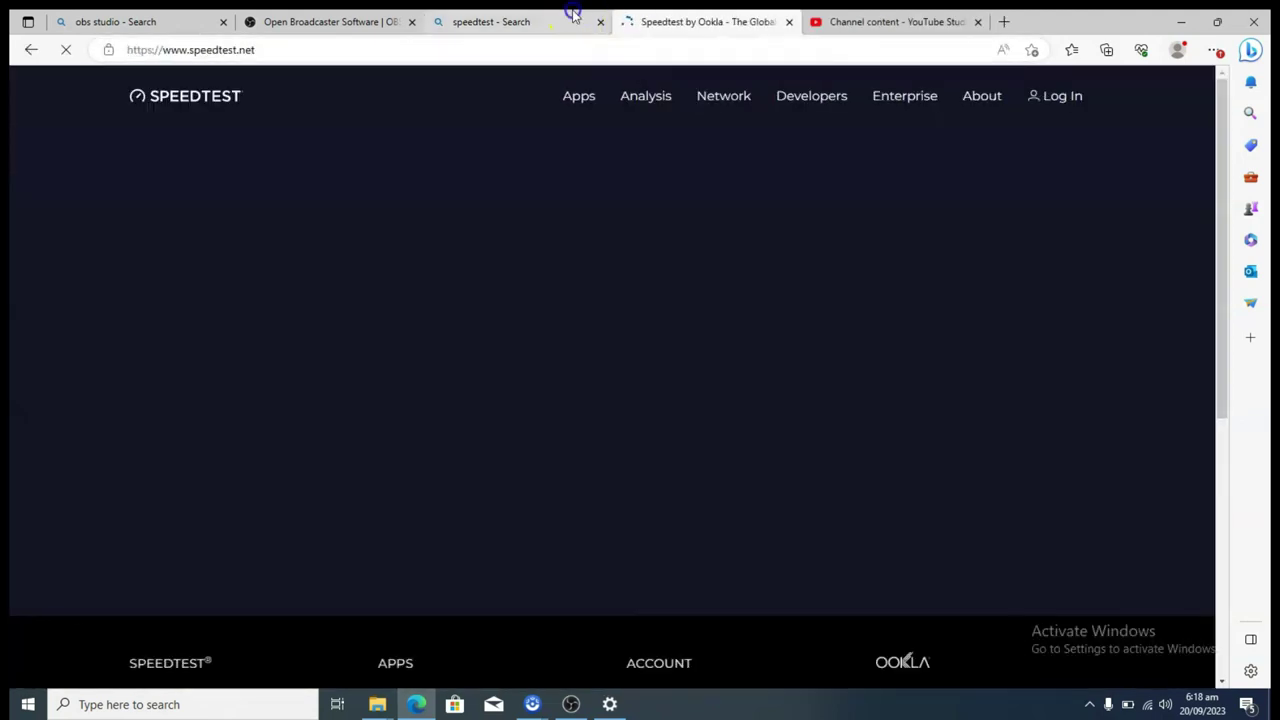
Return to the speedtest search results and check the download and upload speeds in the built-in internet speed test
click(572, 14)
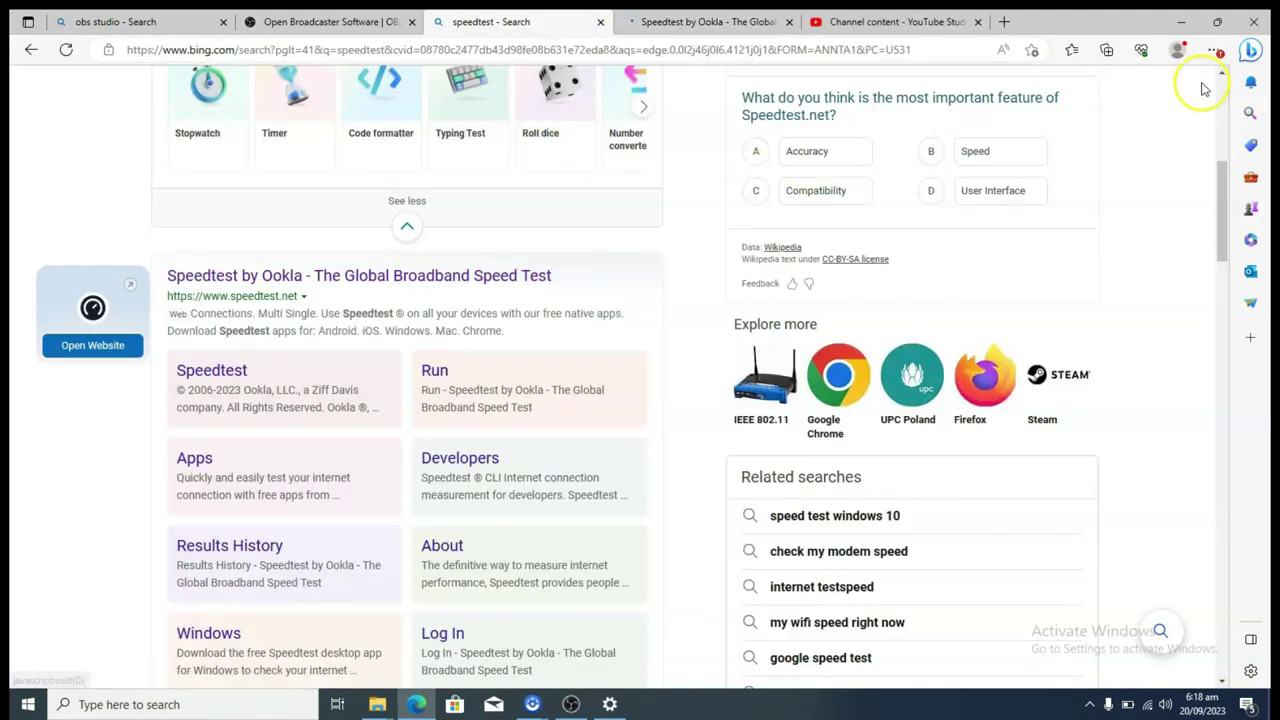
scroll(1010, 90, up, 5)
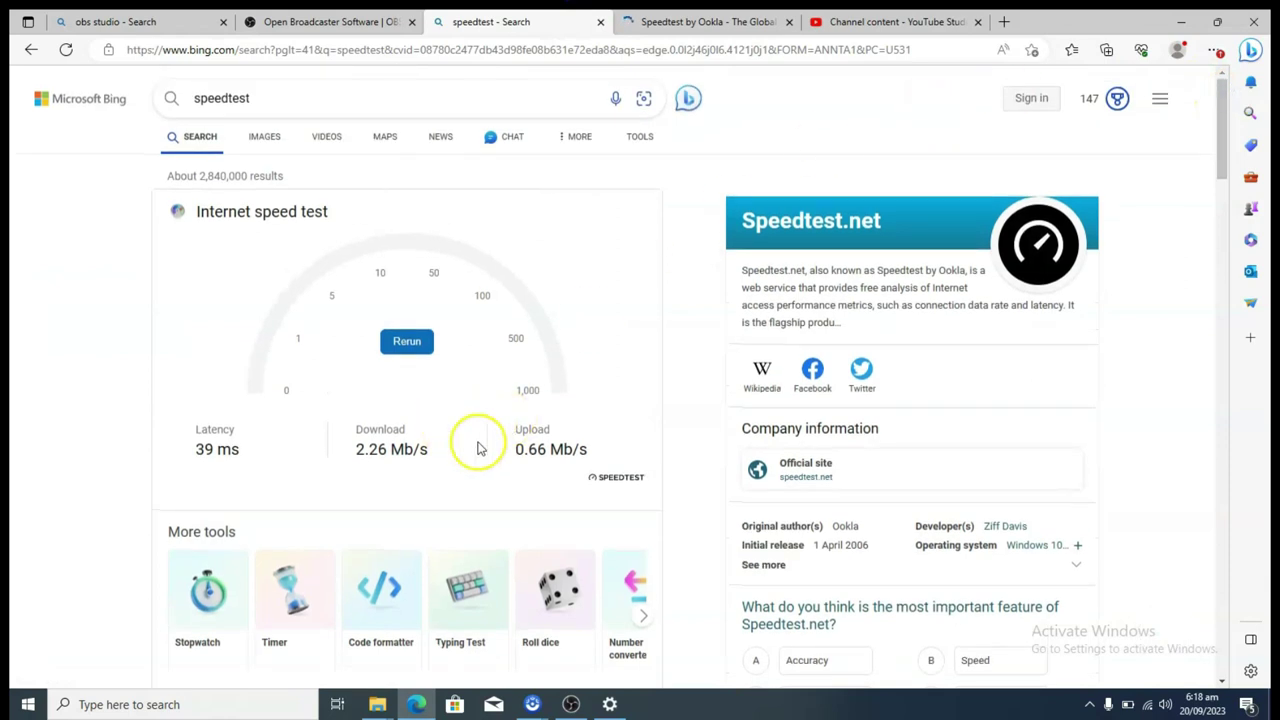
drag(600, 462, 345, 455)
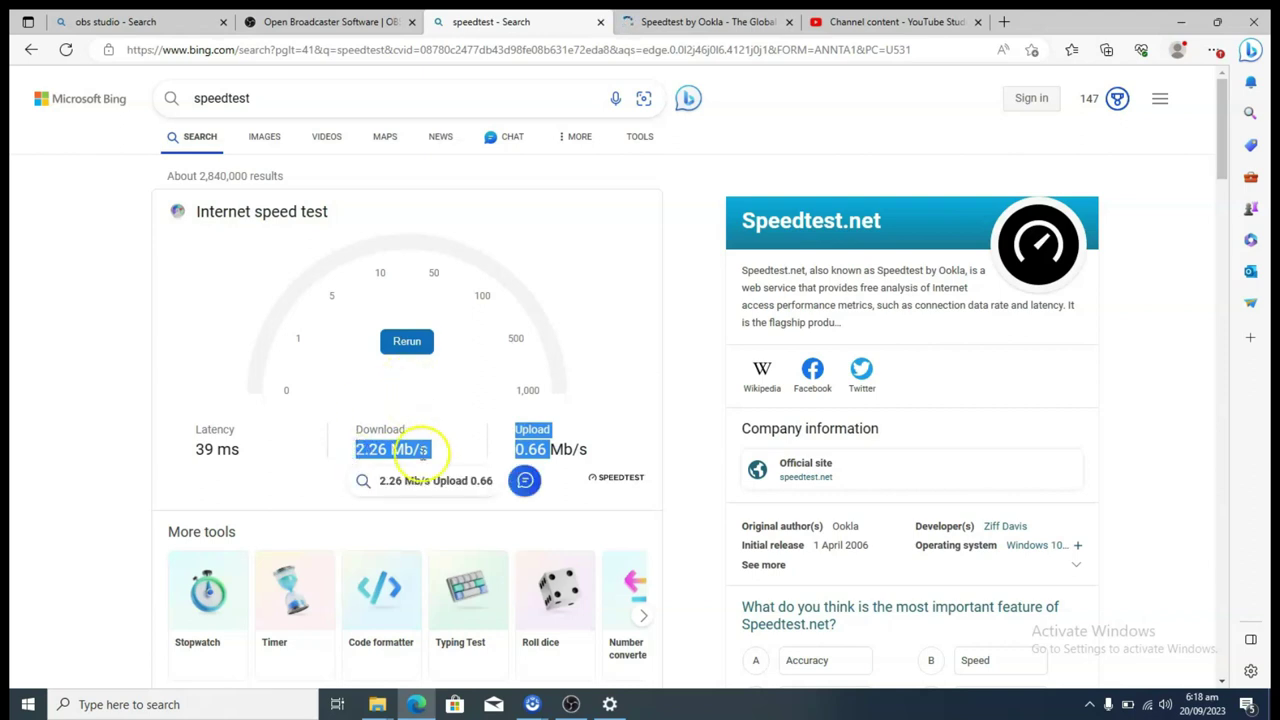
click(455, 448)
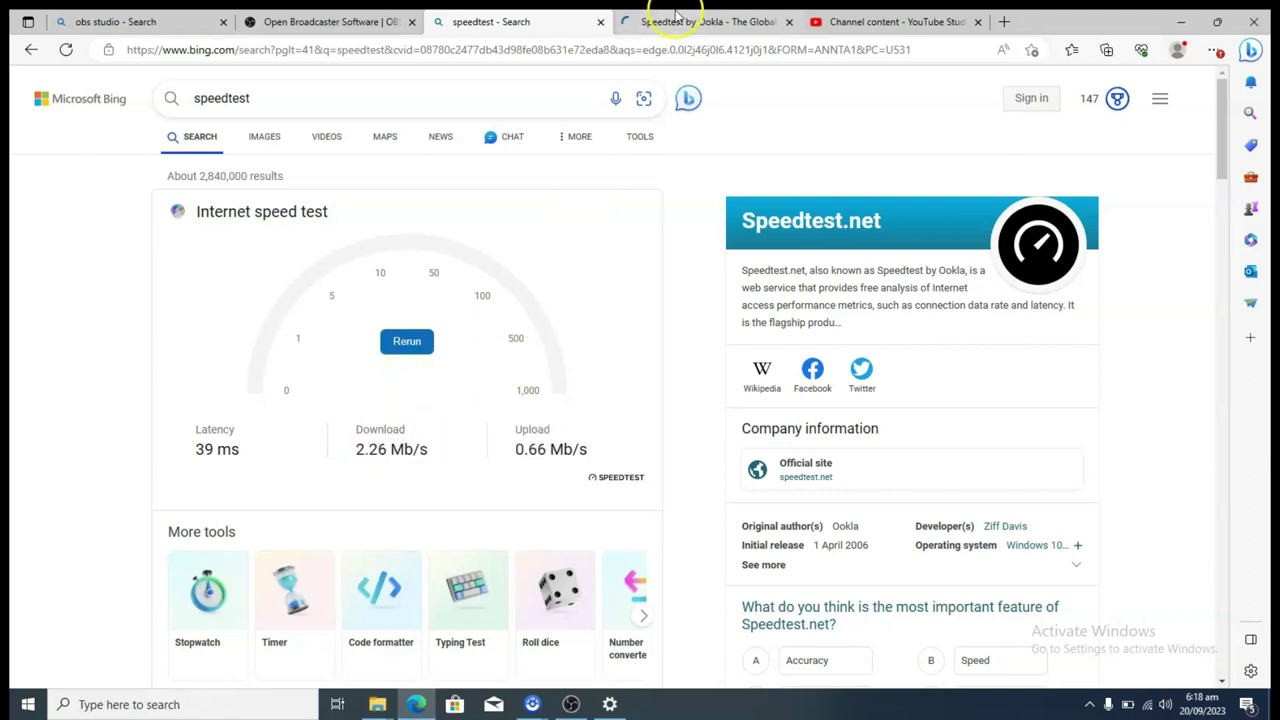
Run the internet speed test on speedtest.net and dismiss the privacy notice
click(676, 18)
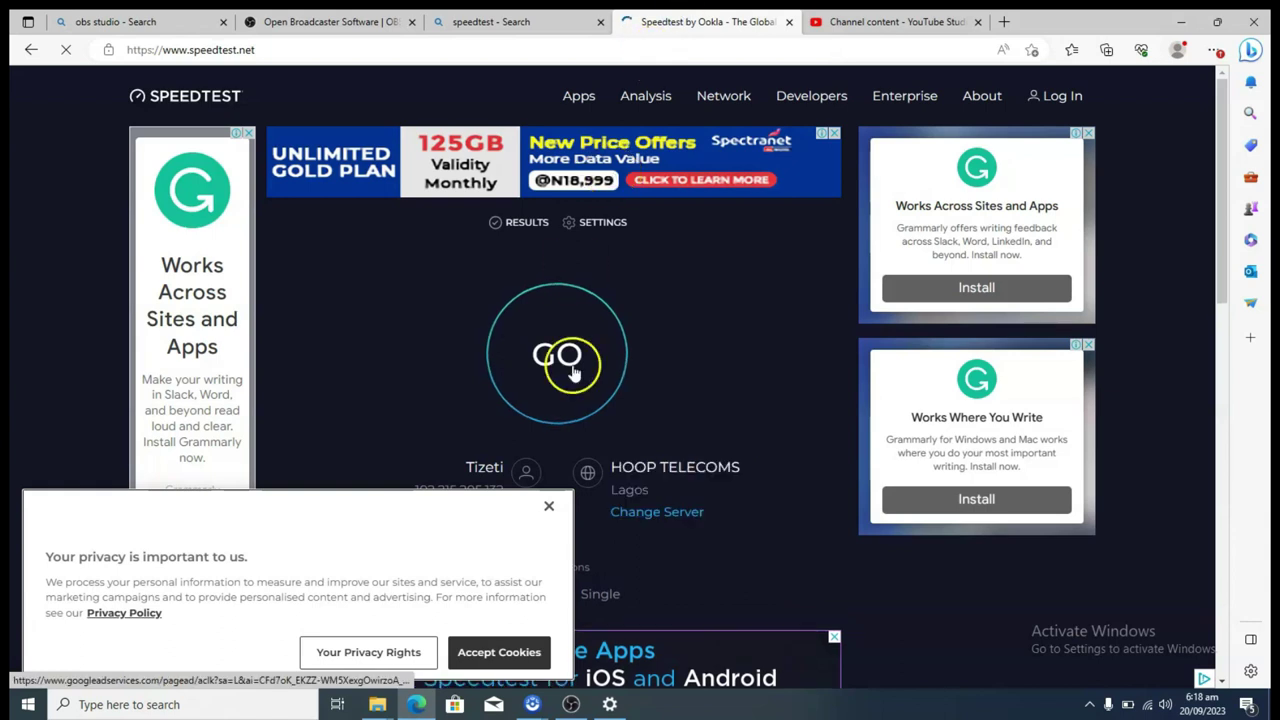
click(542, 355)
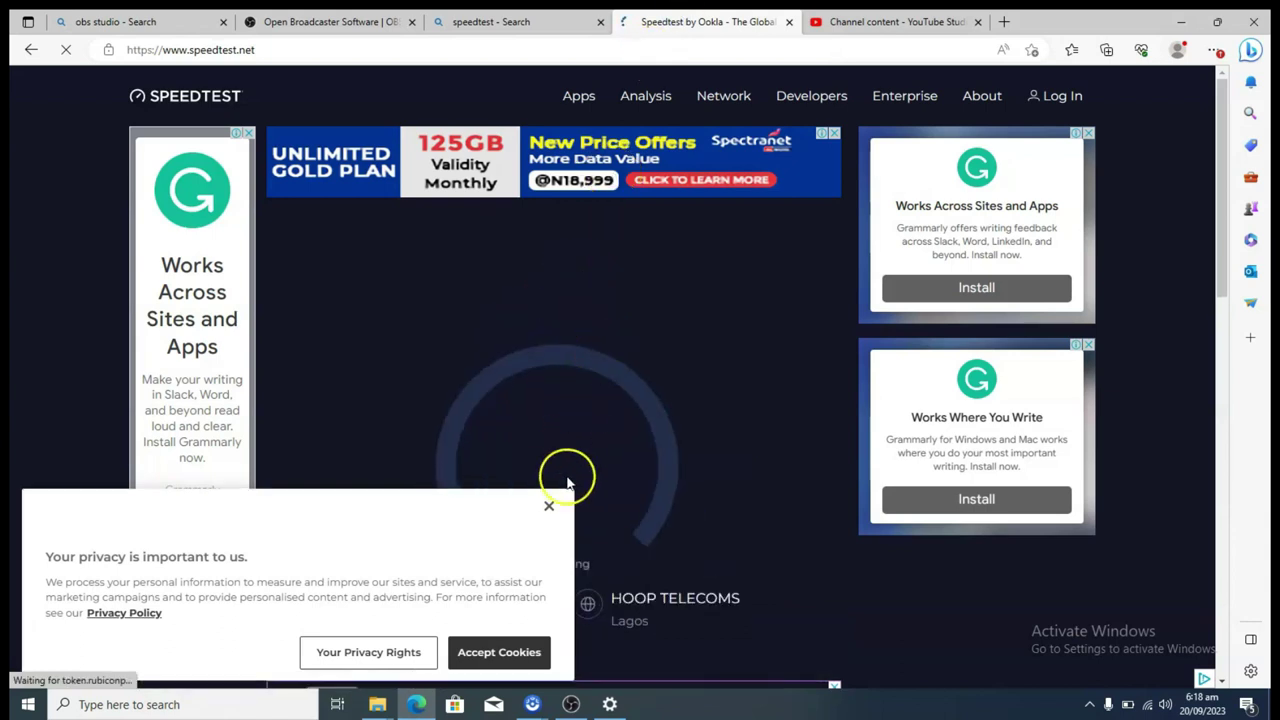
click(551, 508)
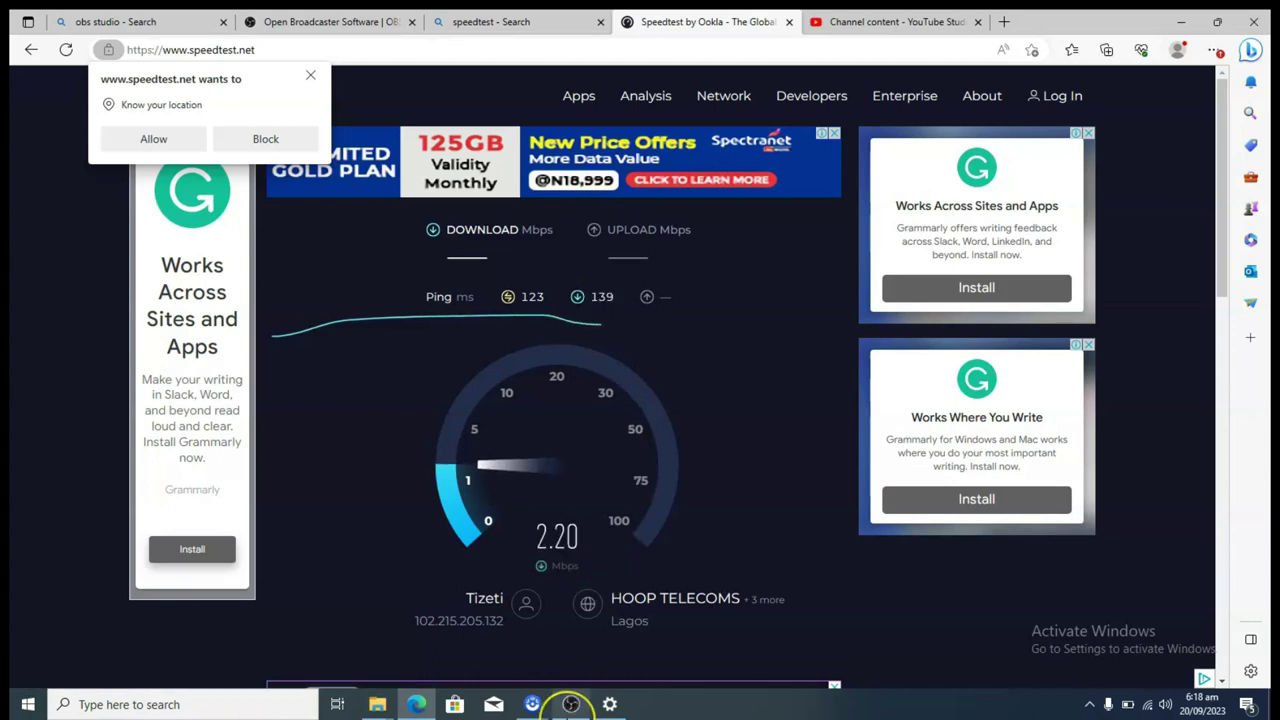
Switch back to OBS and review the common FPS values in the video settings, keeping 30
click(571, 702)
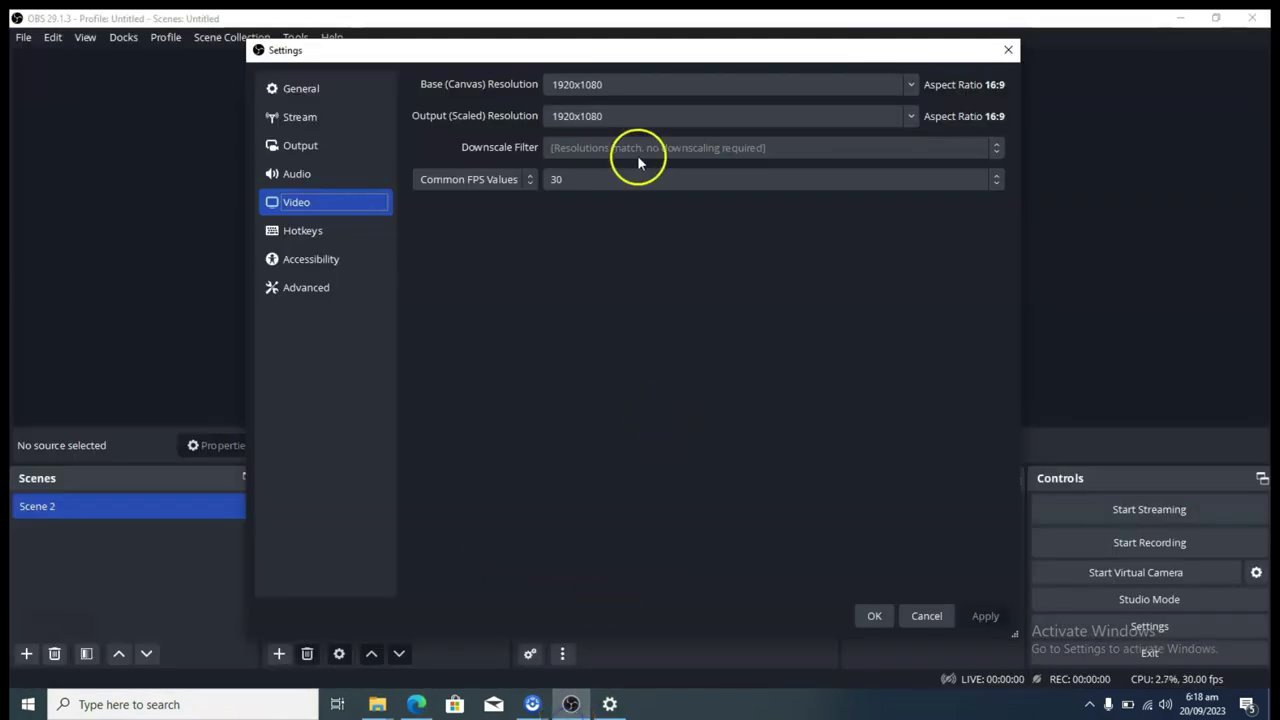
click(589, 183)
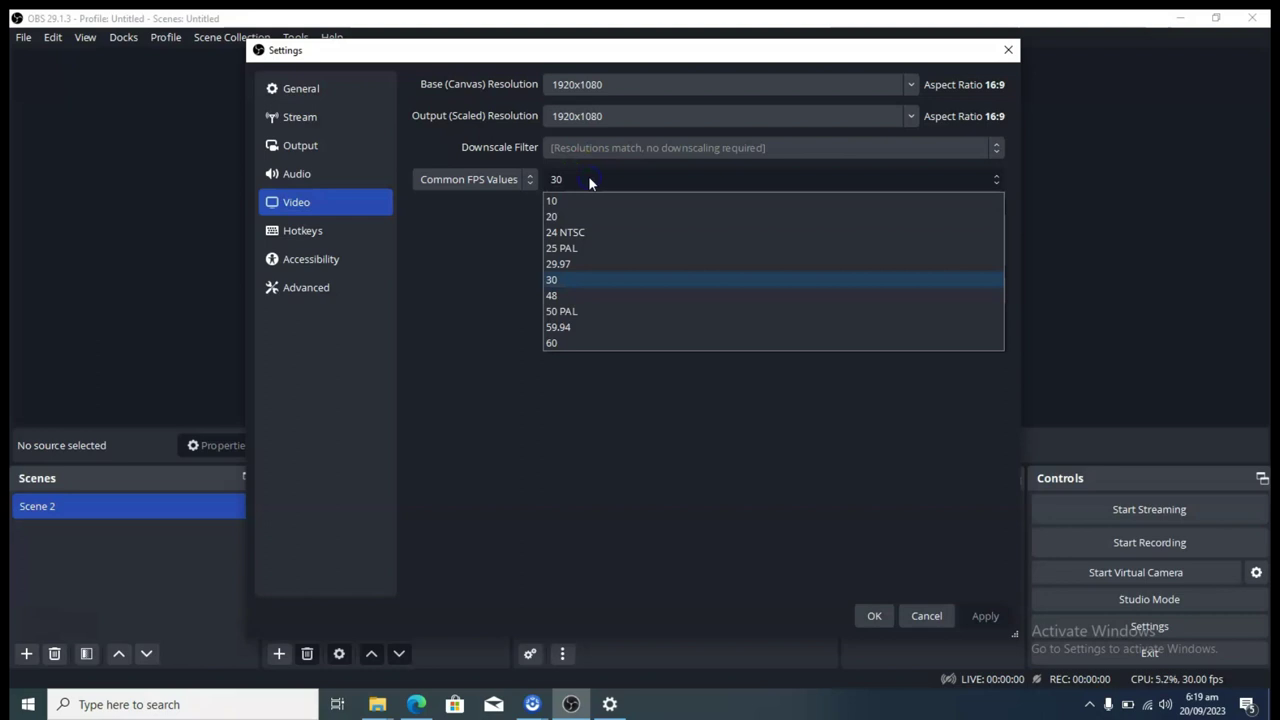
click(458, 235)
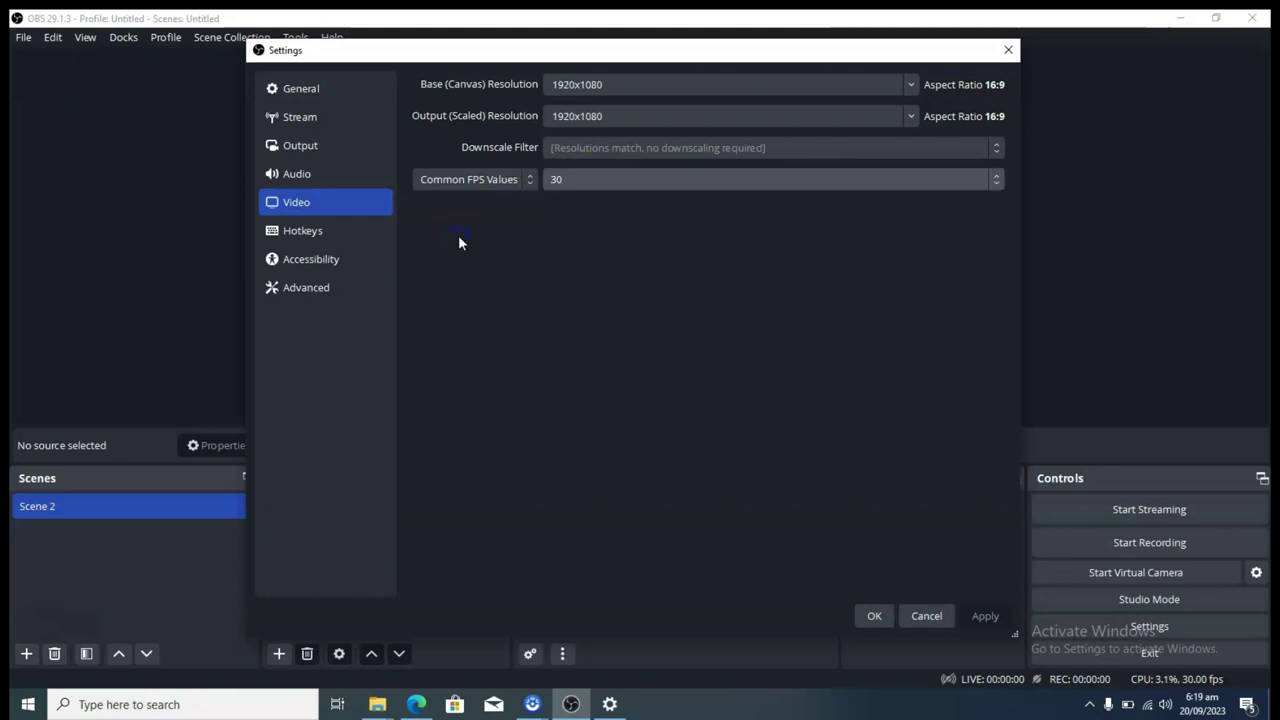
Review the encoder preset options in the output settings, keeping the veryfast preset
click(316, 148)
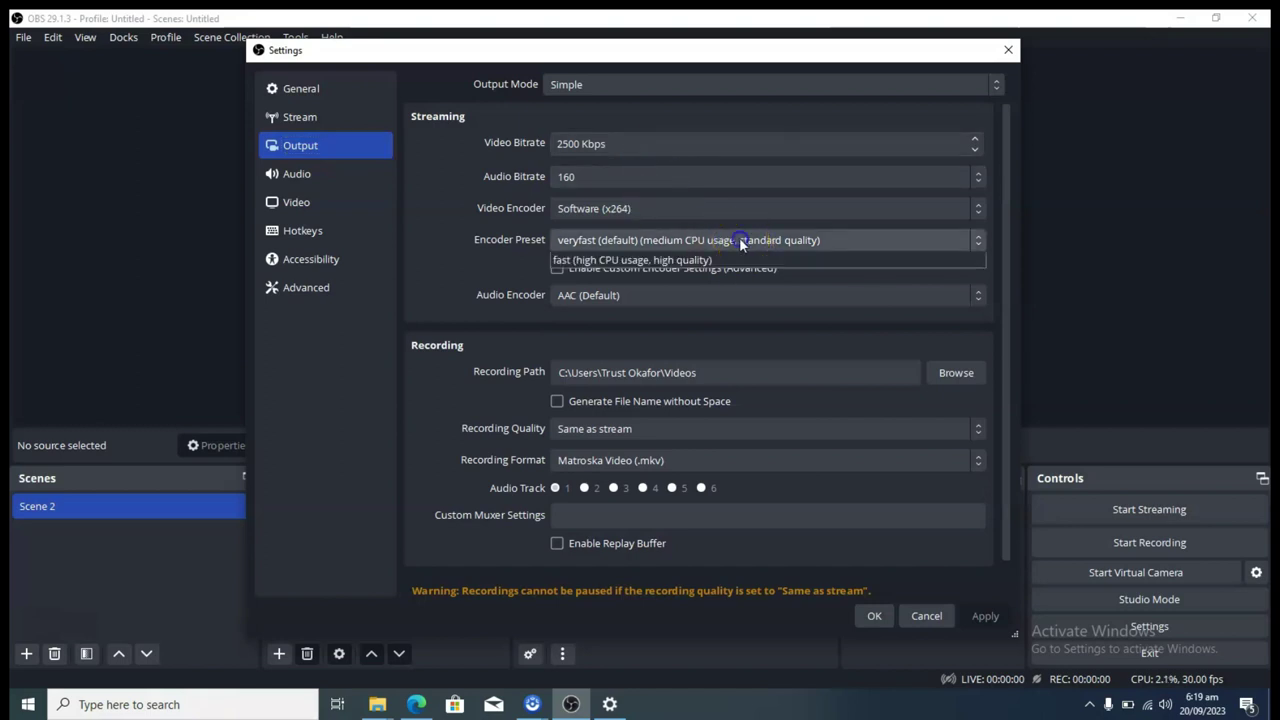
click(739, 240)
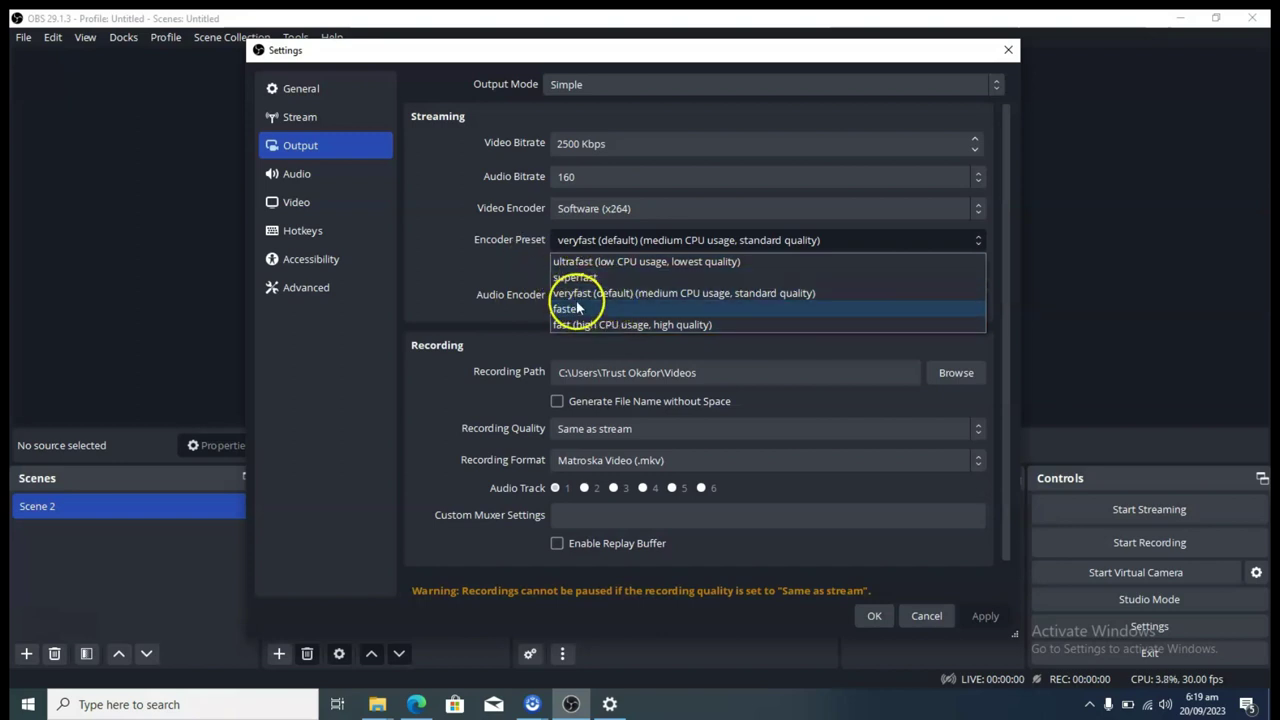
click(483, 250)
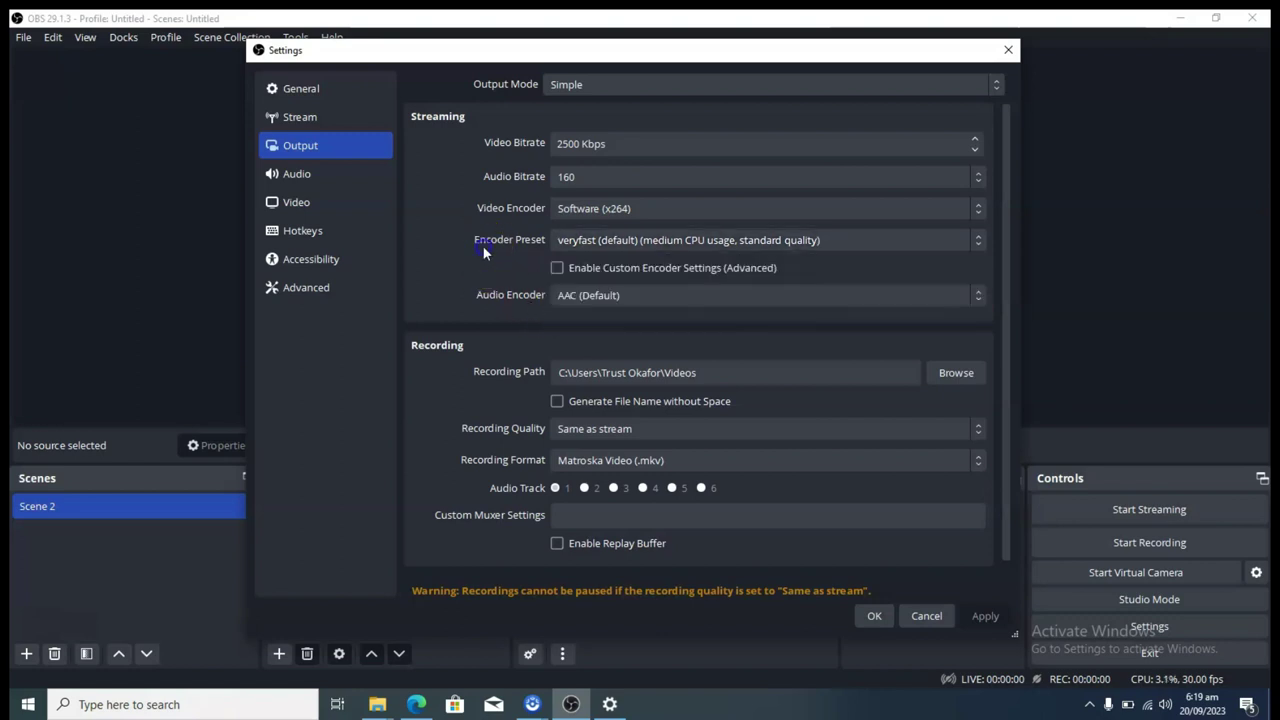
Set the streaming service to YouTube - RTMPS after trying Twitch, and check the server options, keeping the primary YouTube ingest server
click(334, 125)
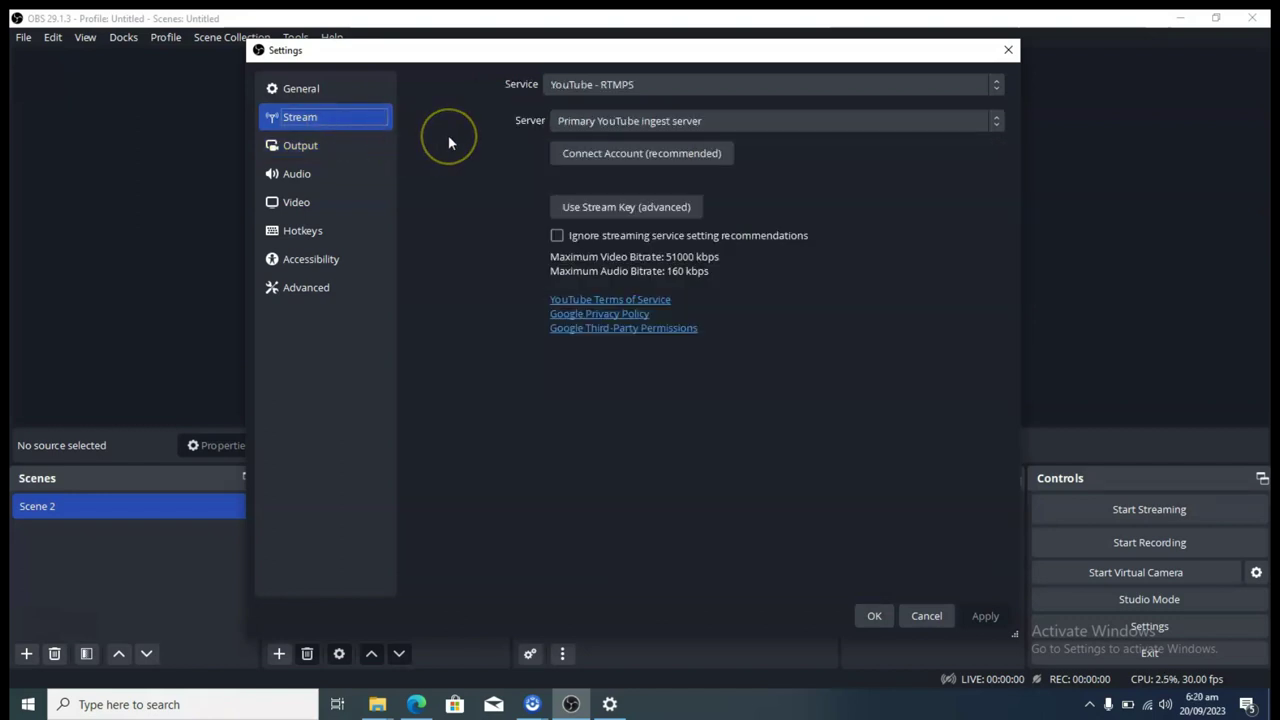
click(589, 86)
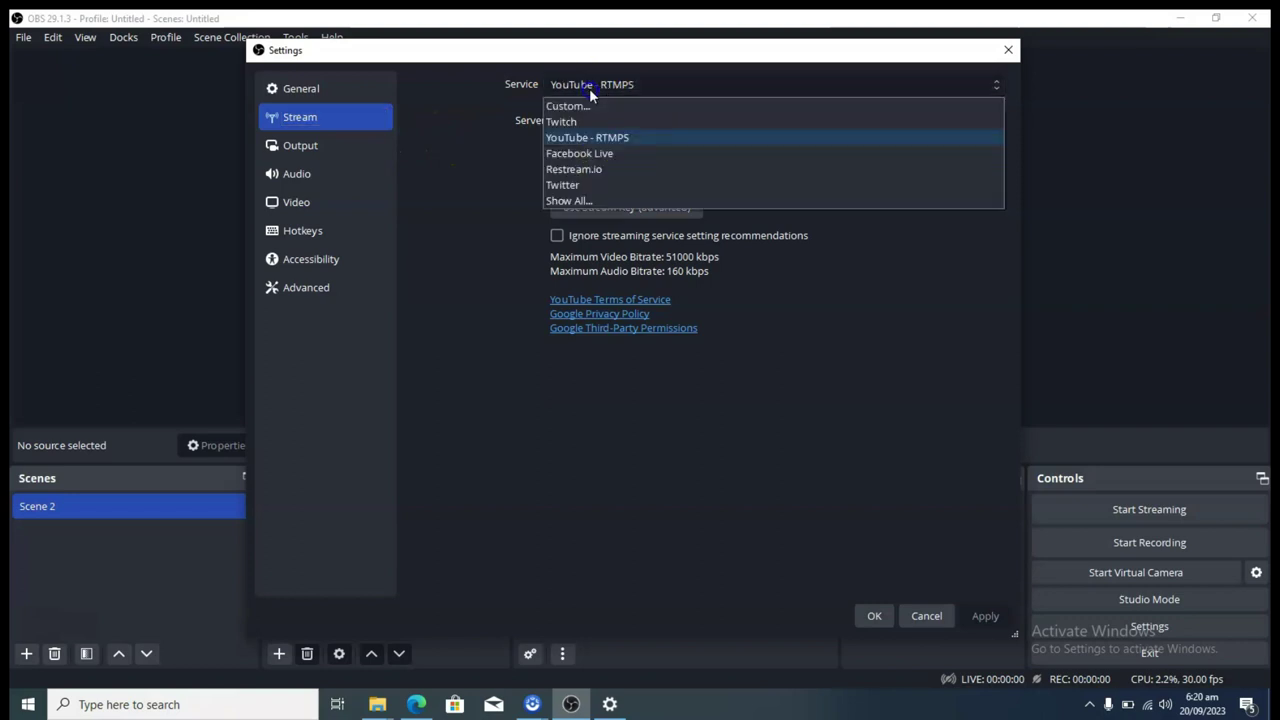
click(577, 121)
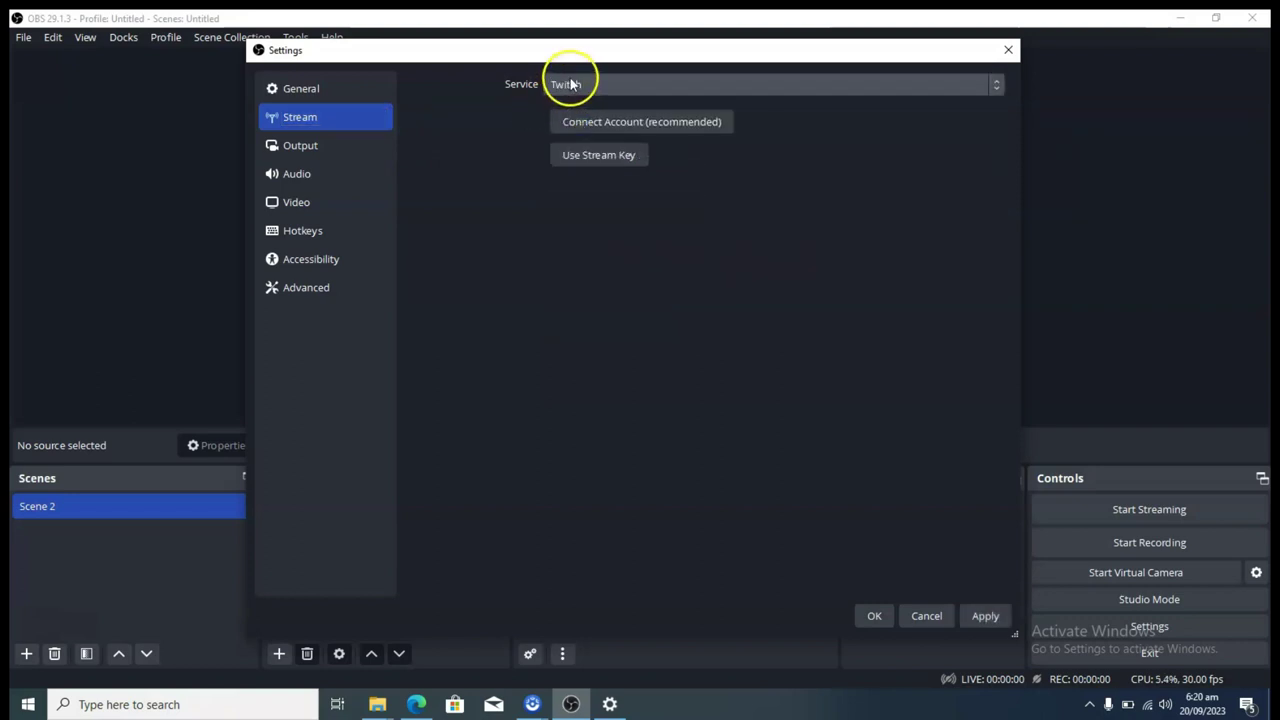
click(571, 84)
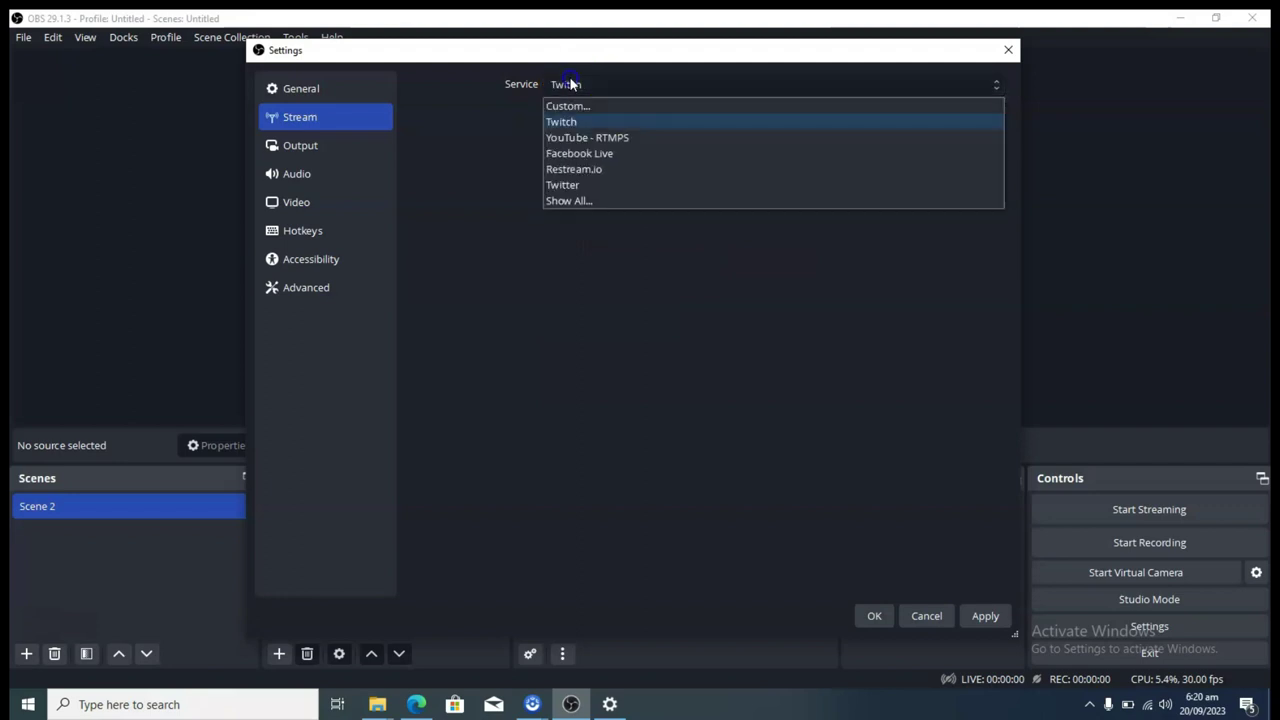
click(609, 139)
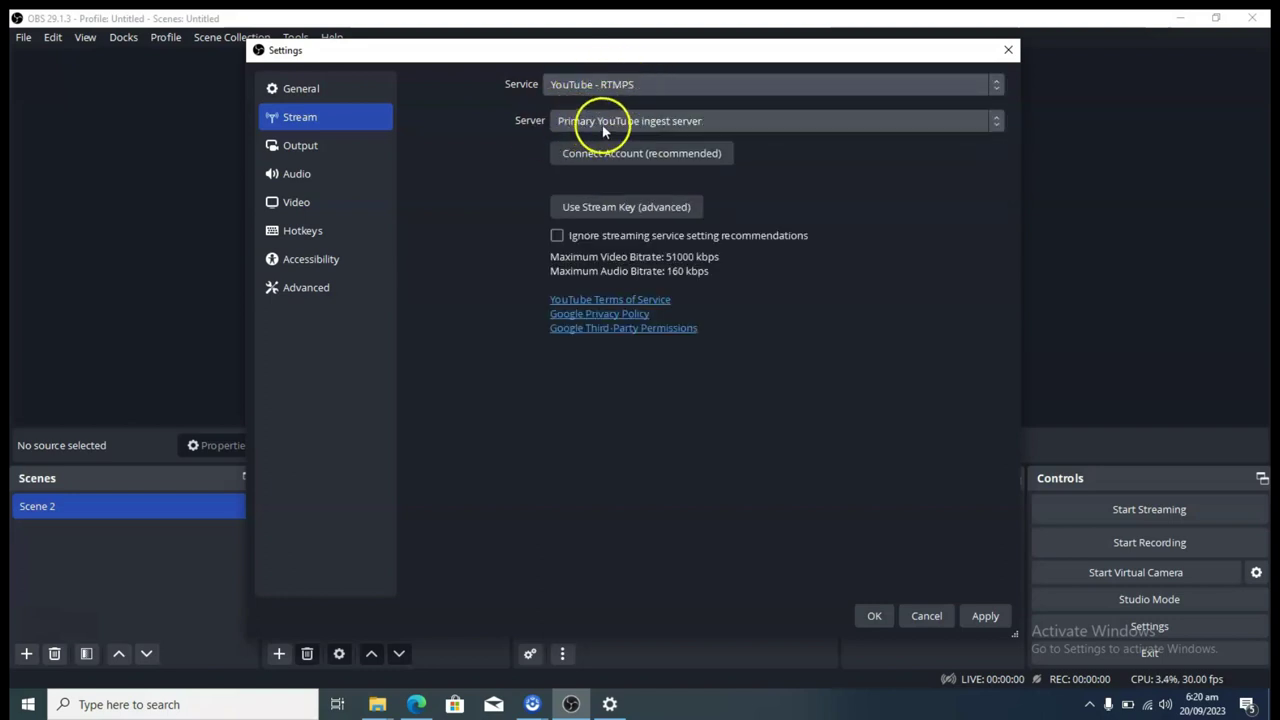
click(603, 125)
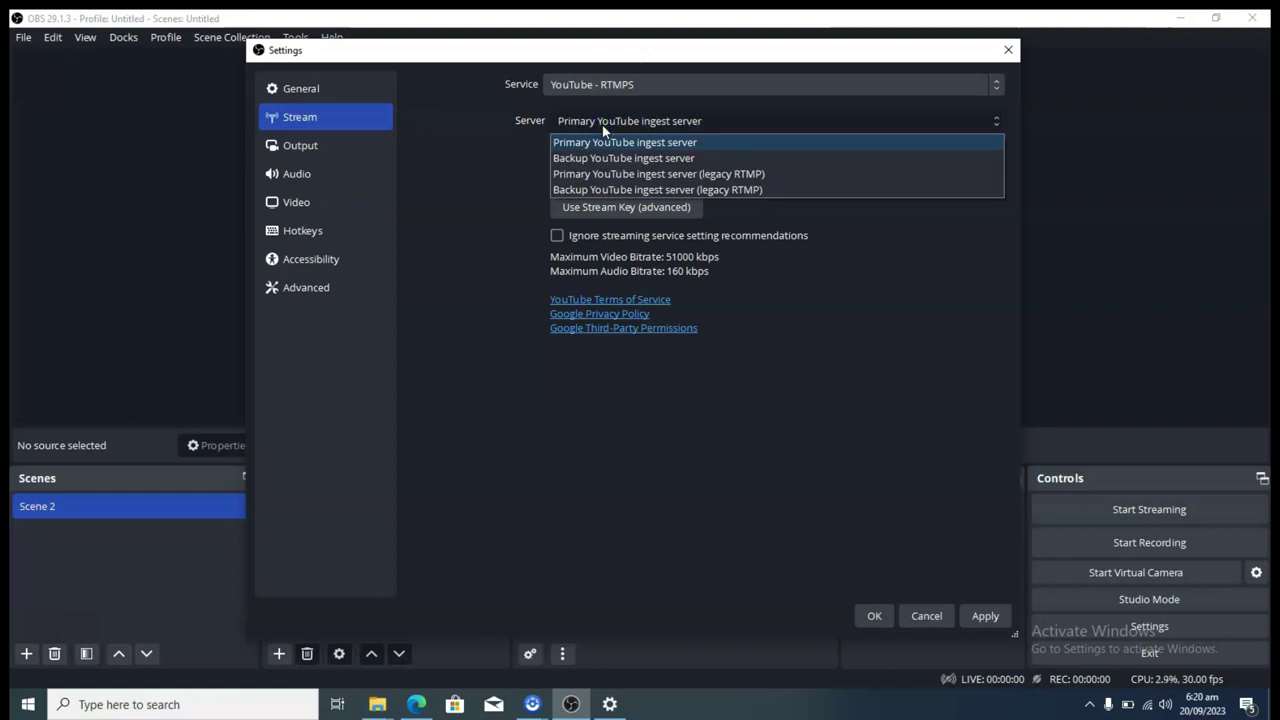
click(504, 135)
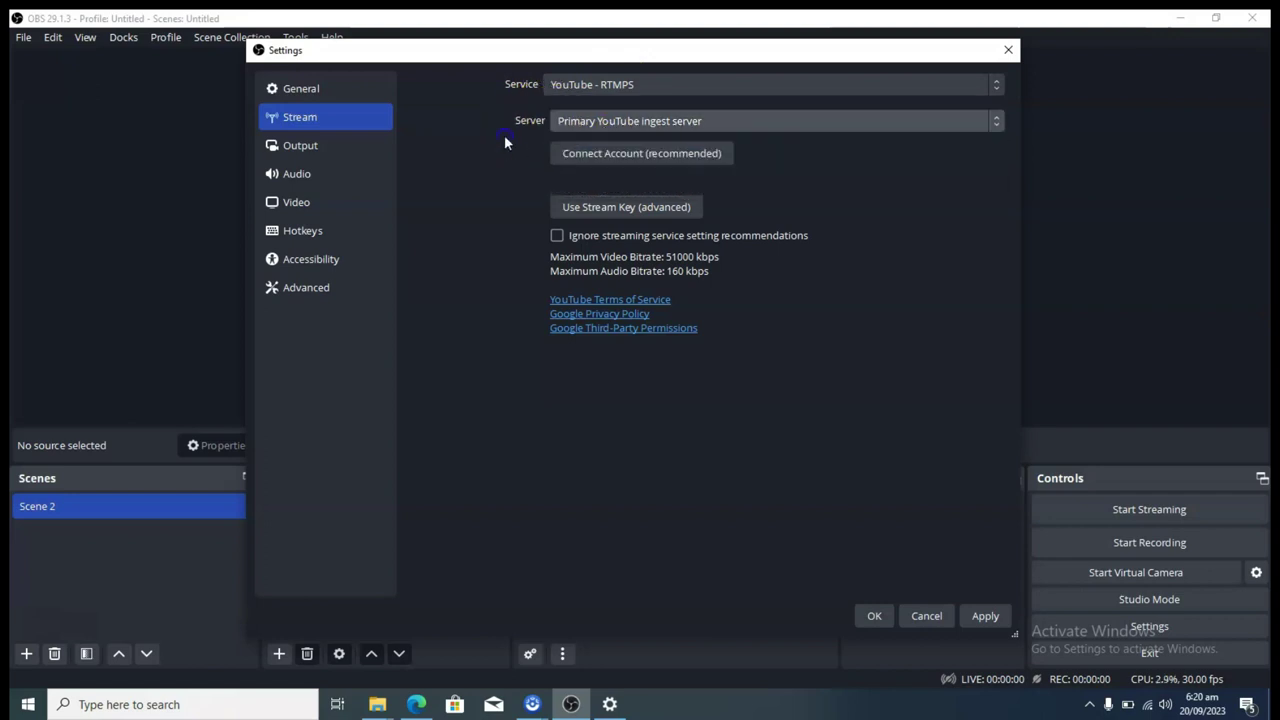
Connect the YouTube account to OBS by choosing the channel's Google account and granting OBS Studio access
click(686, 155)
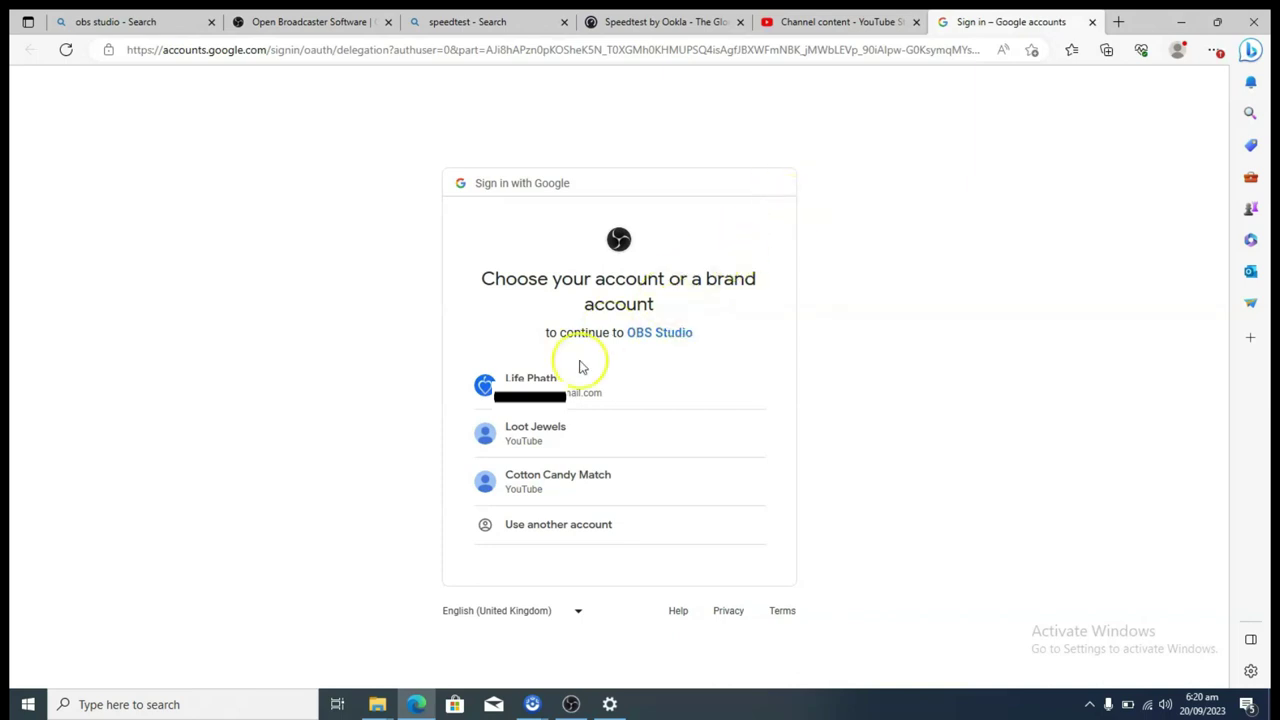
click(528, 377)
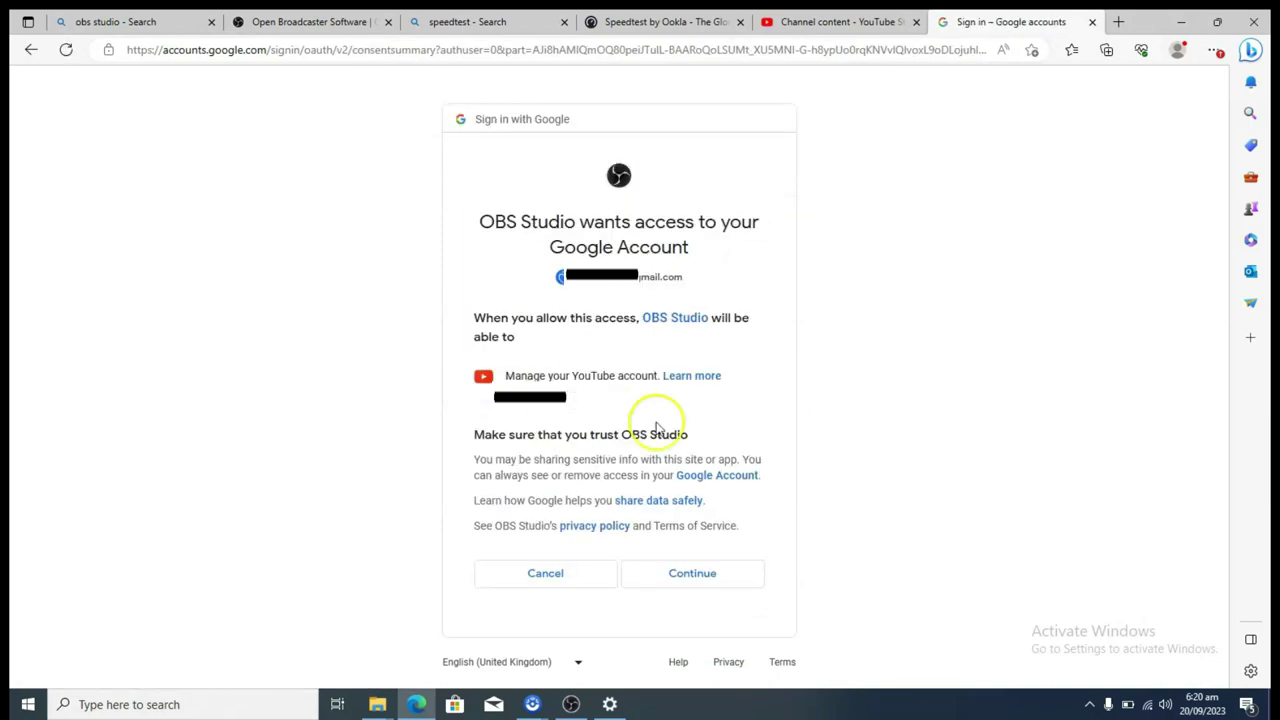
click(694, 570)
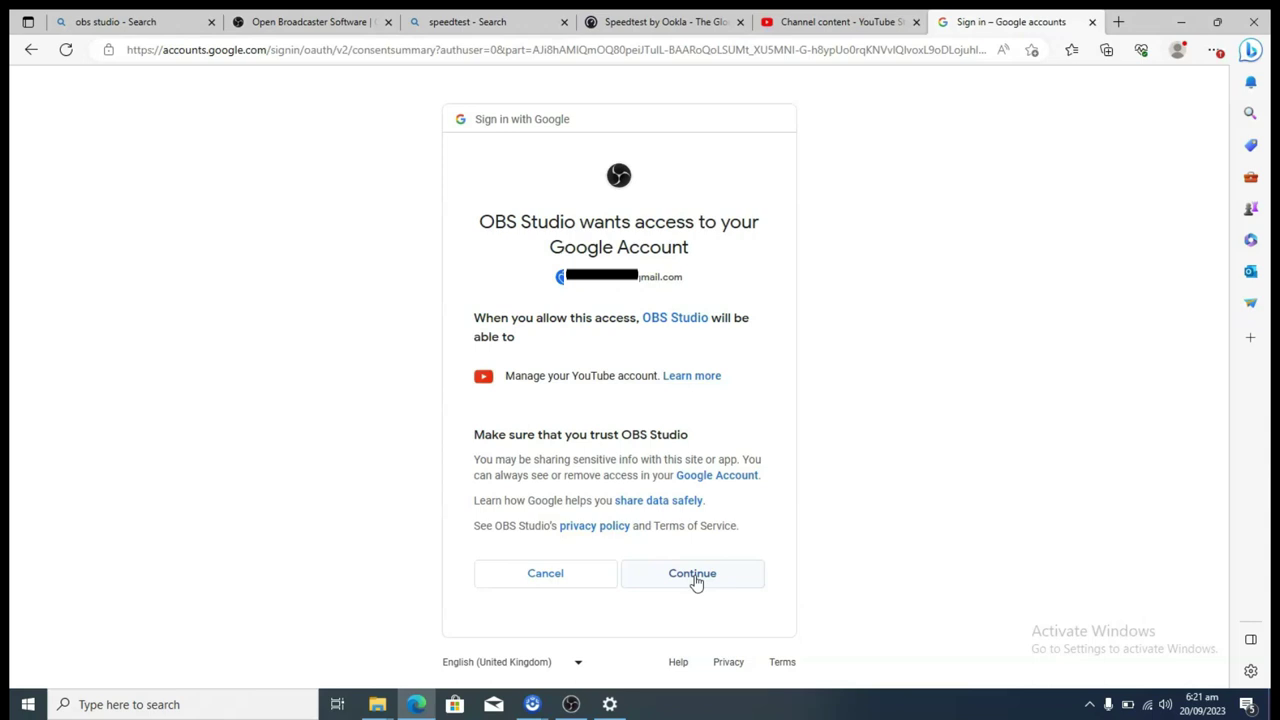
click(694, 576)
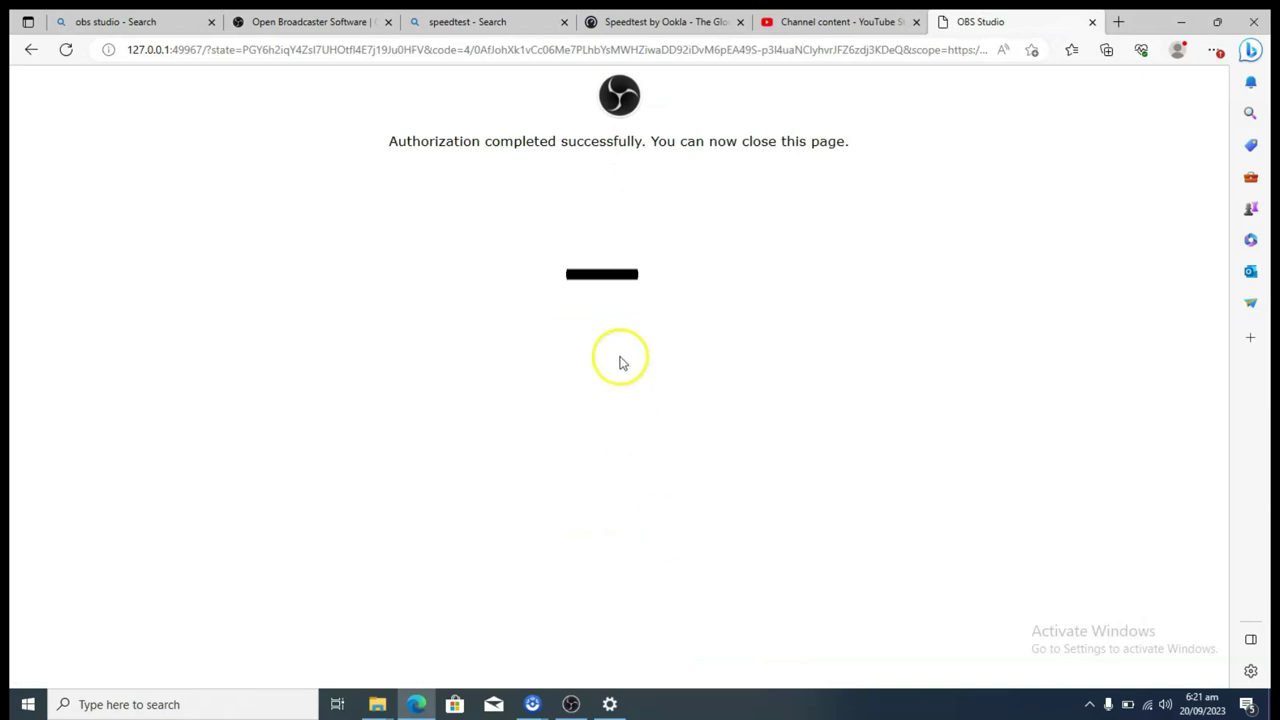
Read the authorization message, close its browser page and return to the OBS stream settings
drag(390, 140, 898, 170)
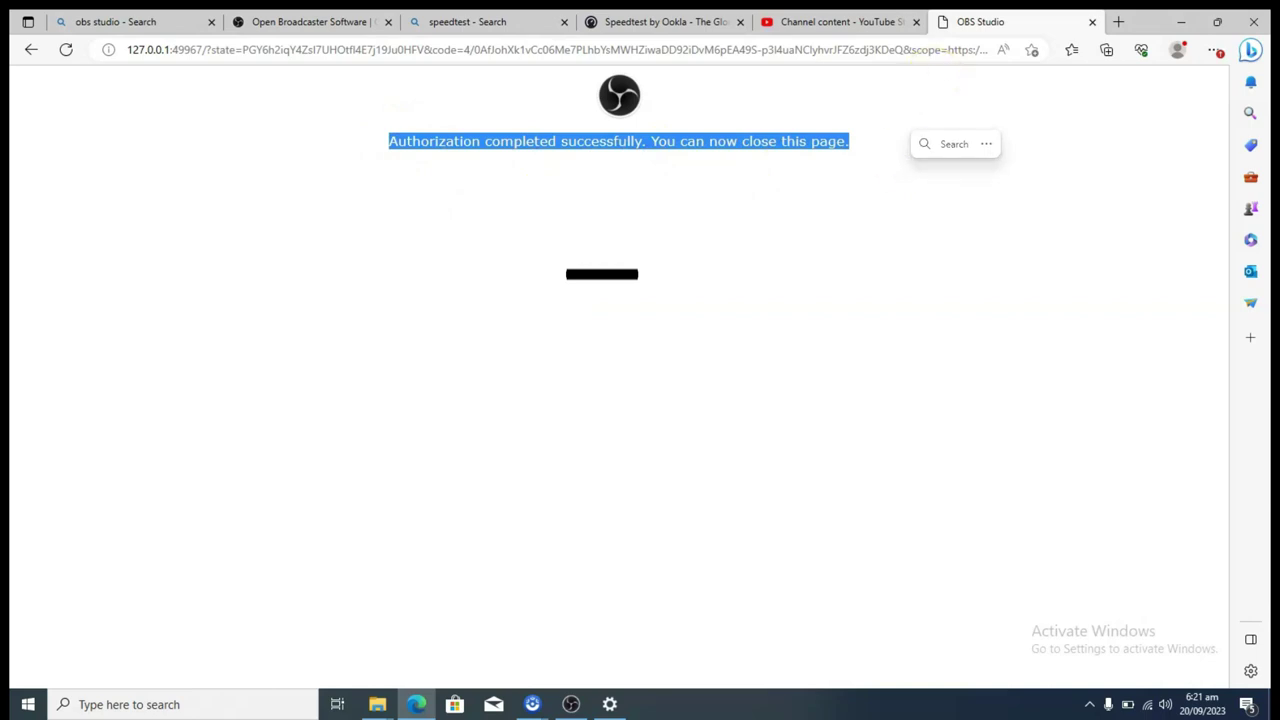
click(1092, 21)
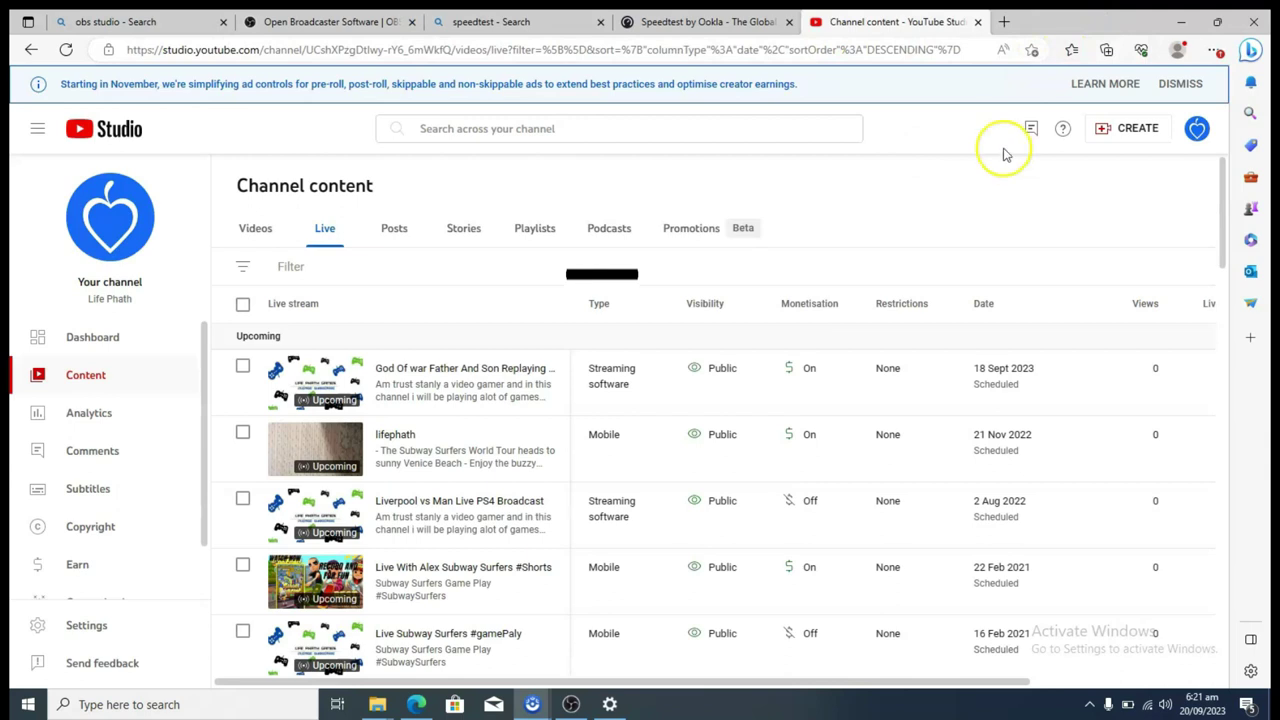
click(569, 705)
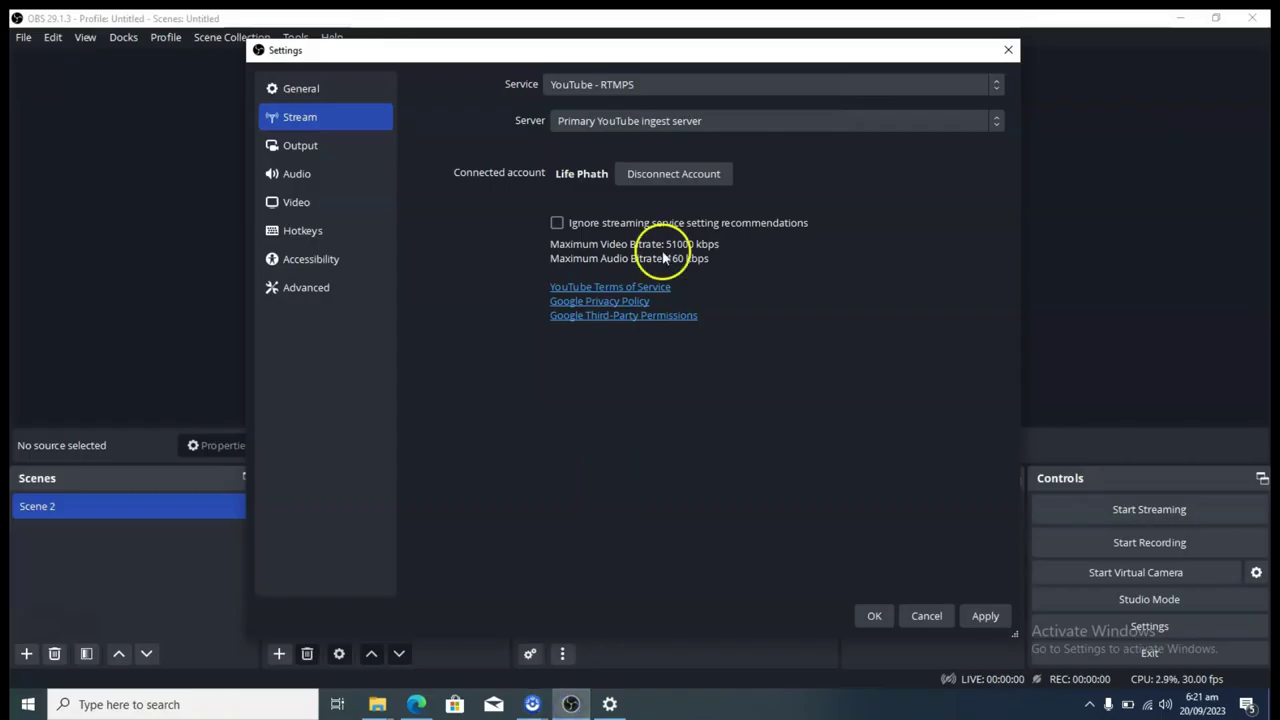
Keep the service setting recommendations respected, apply the YouTube - RTMPS stream settings and close the settings window
drag(553, 176, 600, 181)
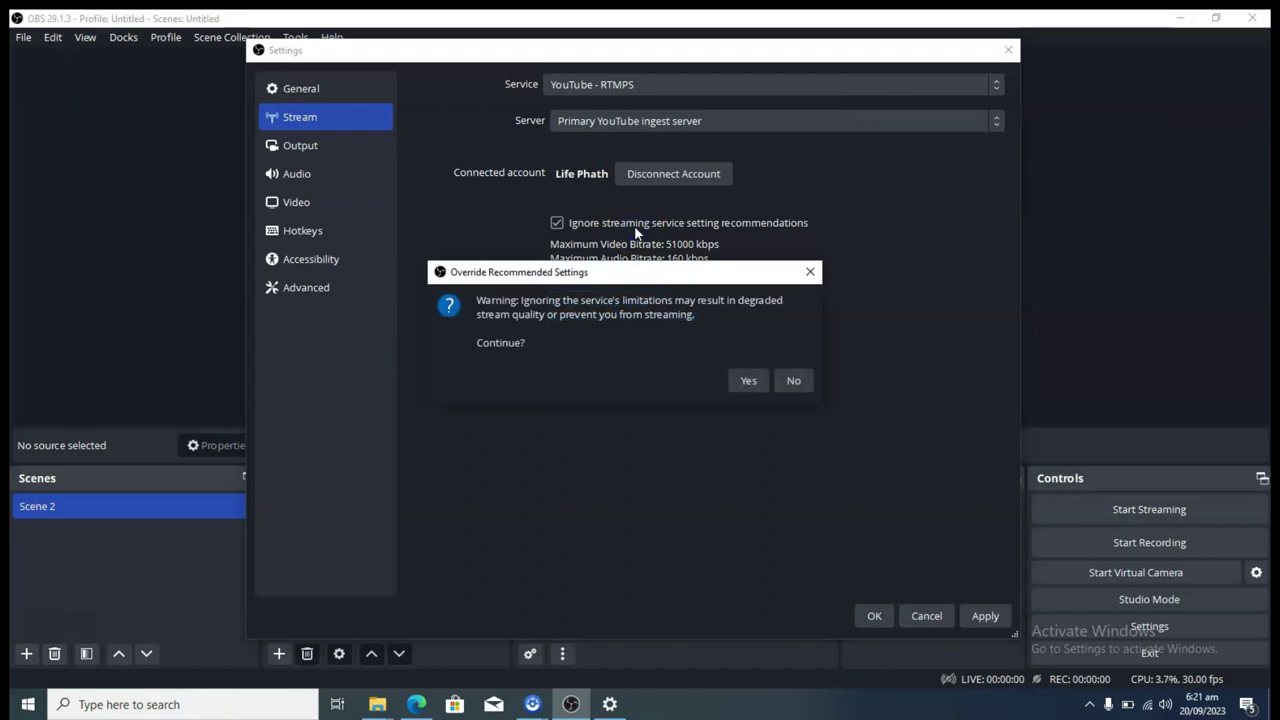
click(816, 273)
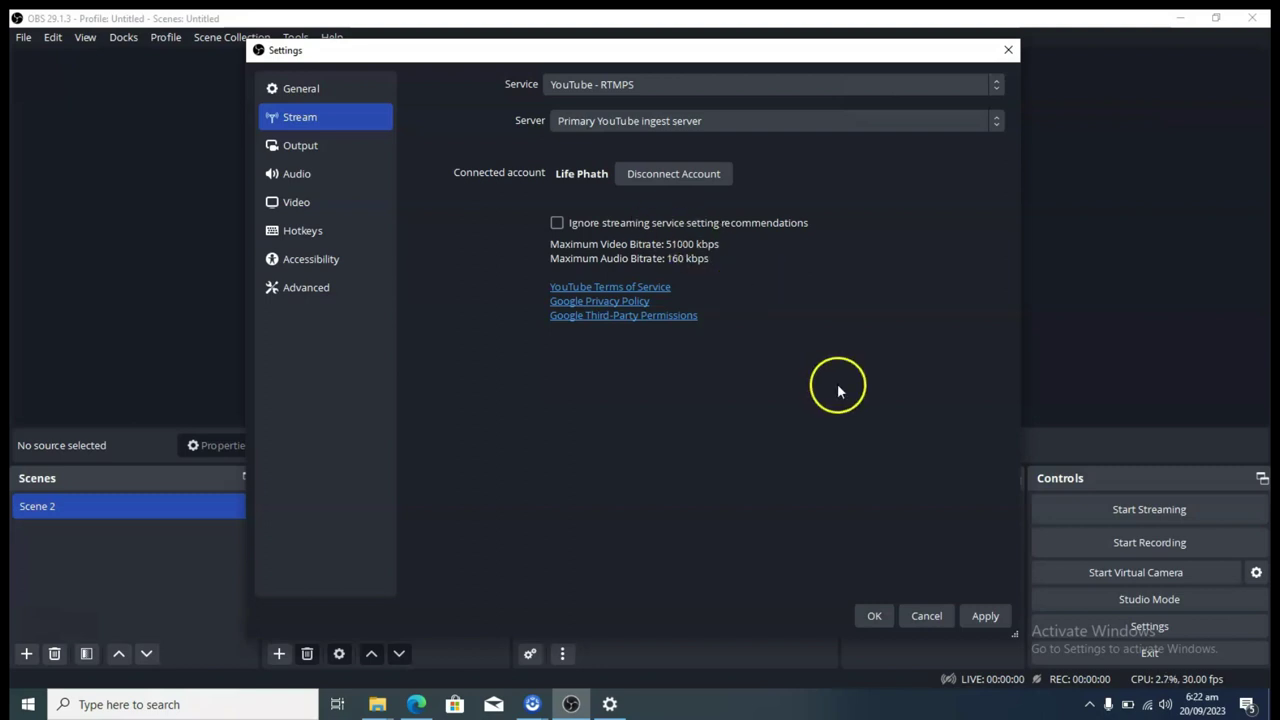
click(978, 614)
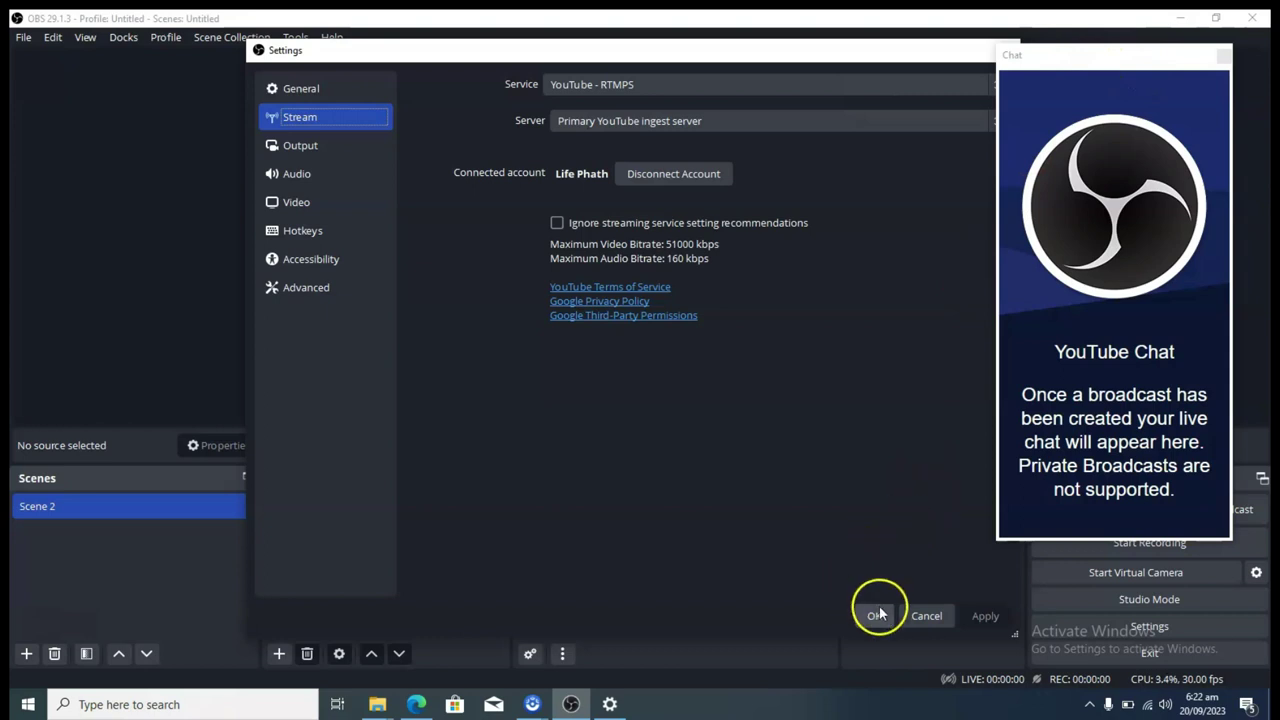
click(877, 616)
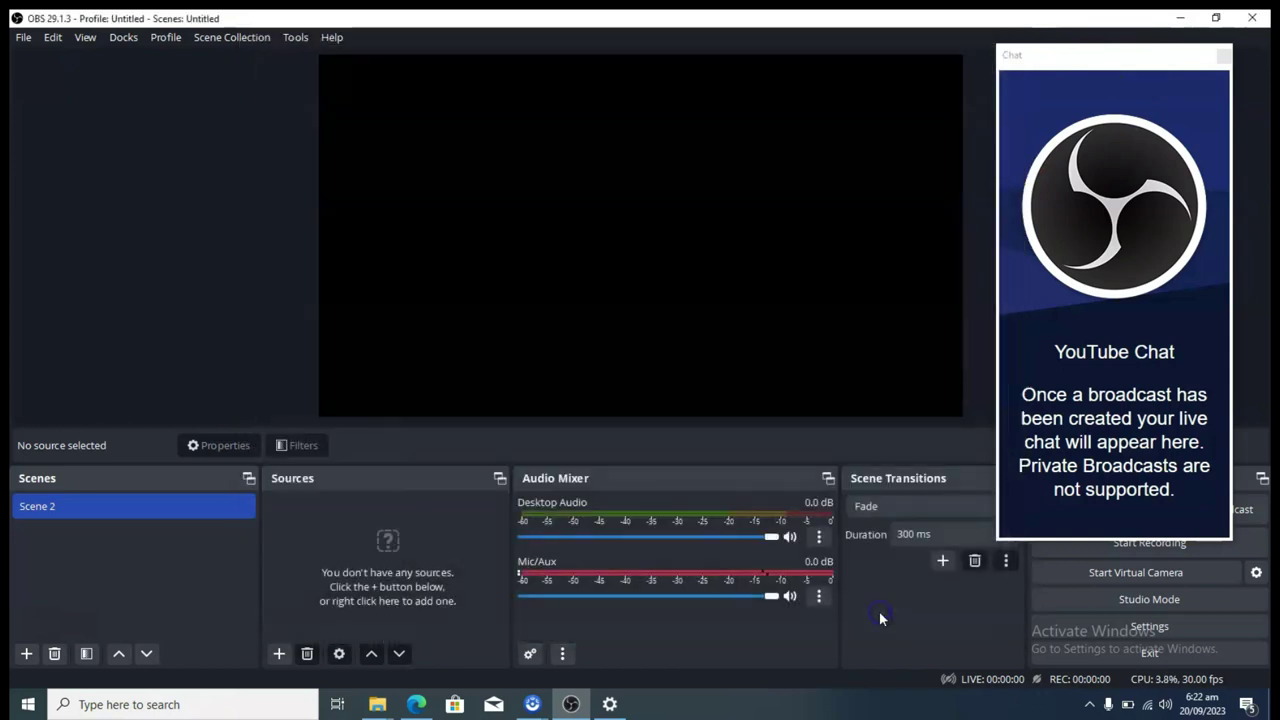
Dock the floating YouTube chat window into the main window, to the left of the preview
click(1120, 510)
click(1098, 32)
drag(1093, 38, 57, 60)
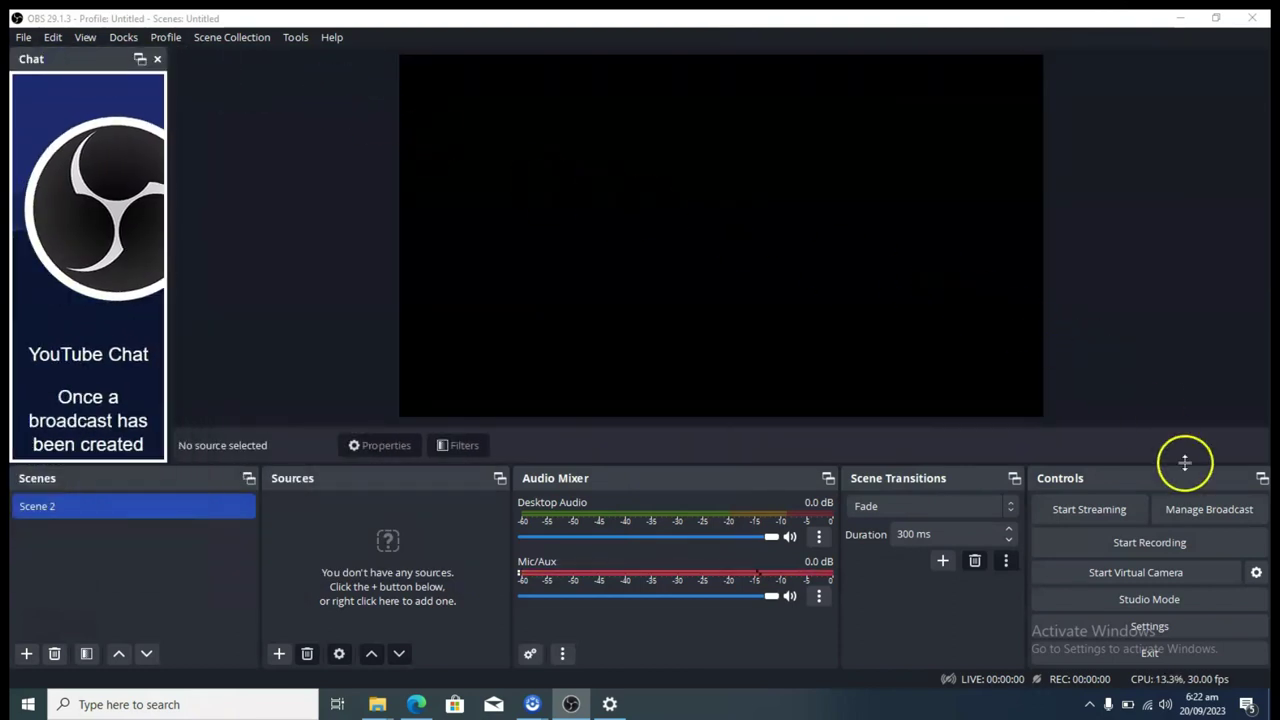
Look over the new-broadcast form in the YouTube broadcast setup and close it without creating a broadcast
click(1216, 514)
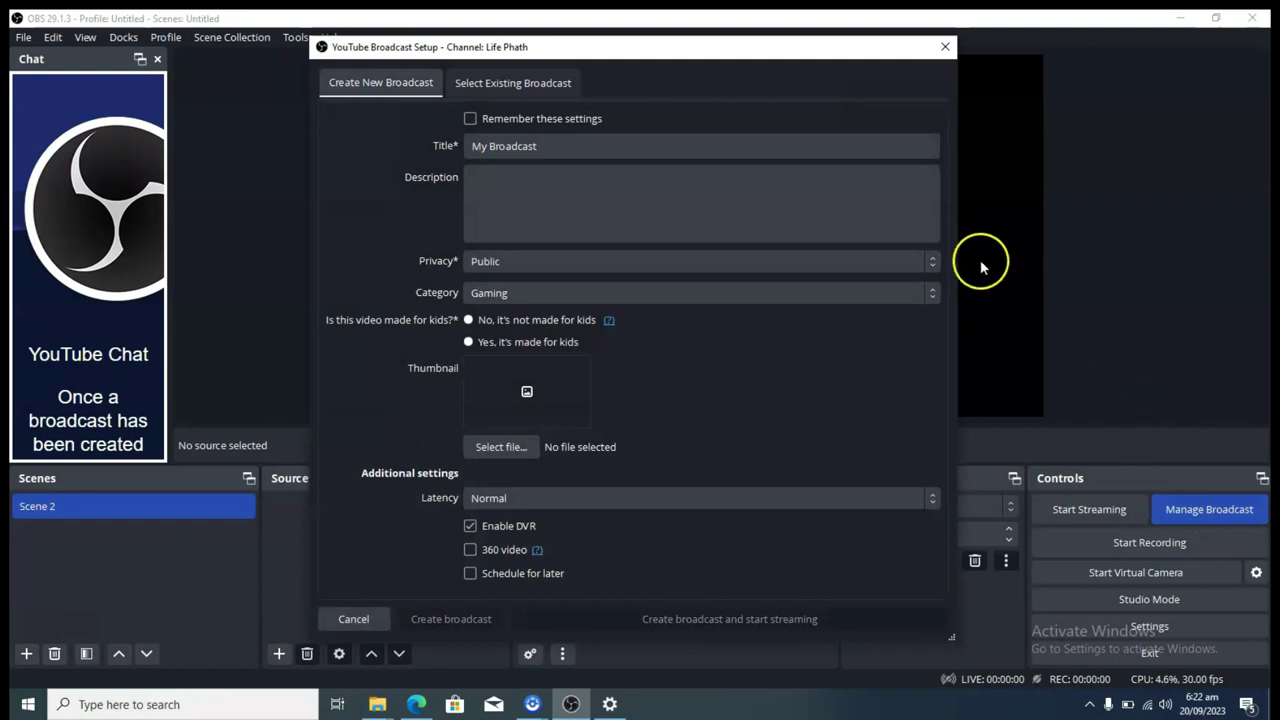
click(766, 144)
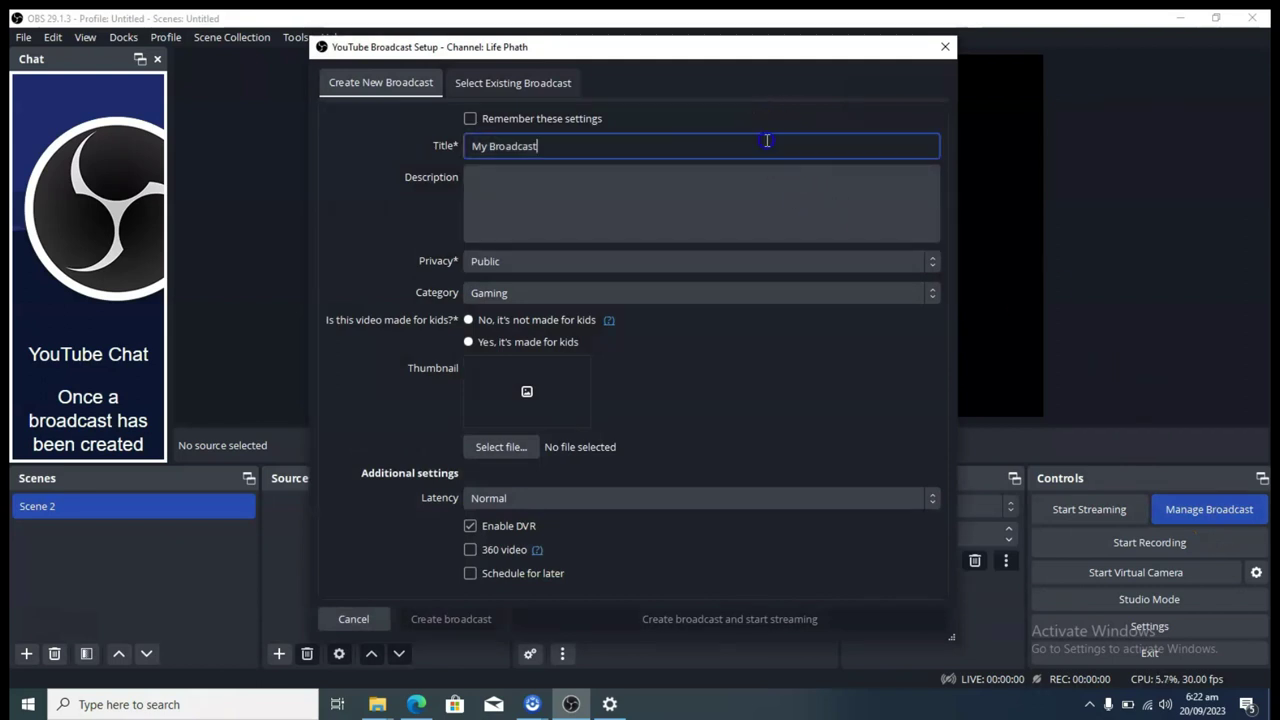
click(945, 46)
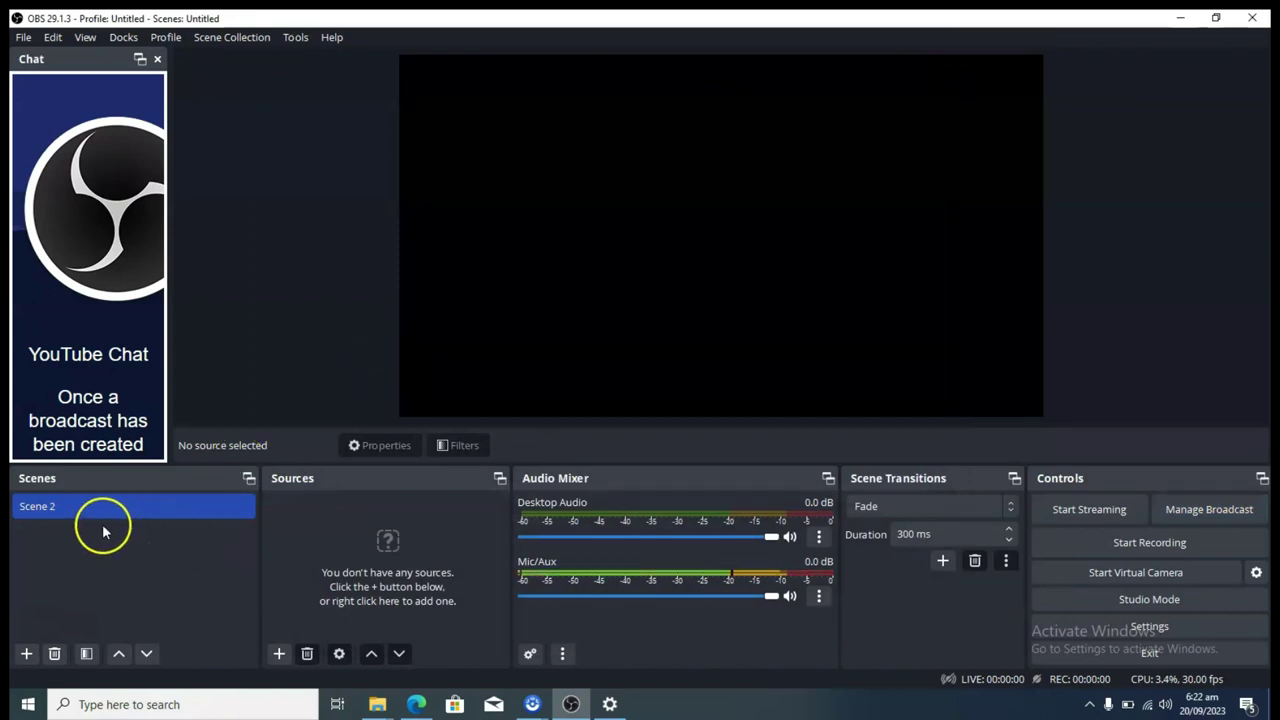
Add a new video capture device source to Scene 2, keeping the default name and visibility
double_click(48, 505)
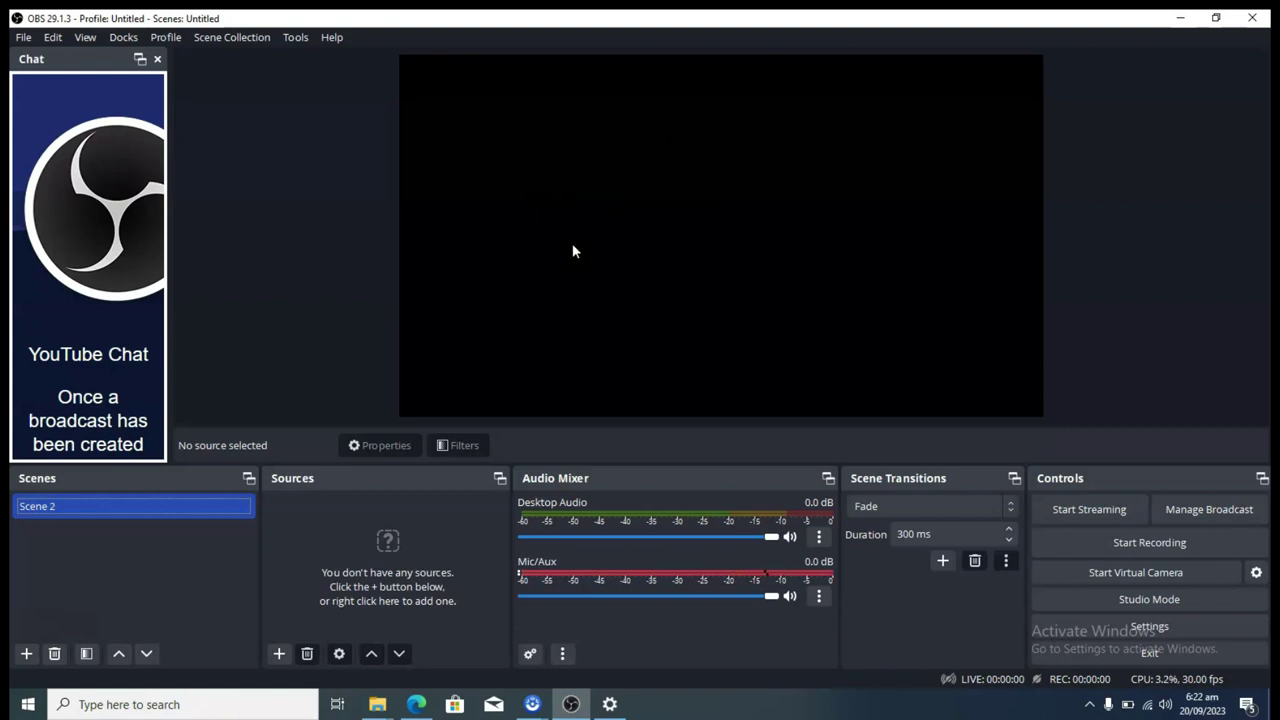
click(280, 654)
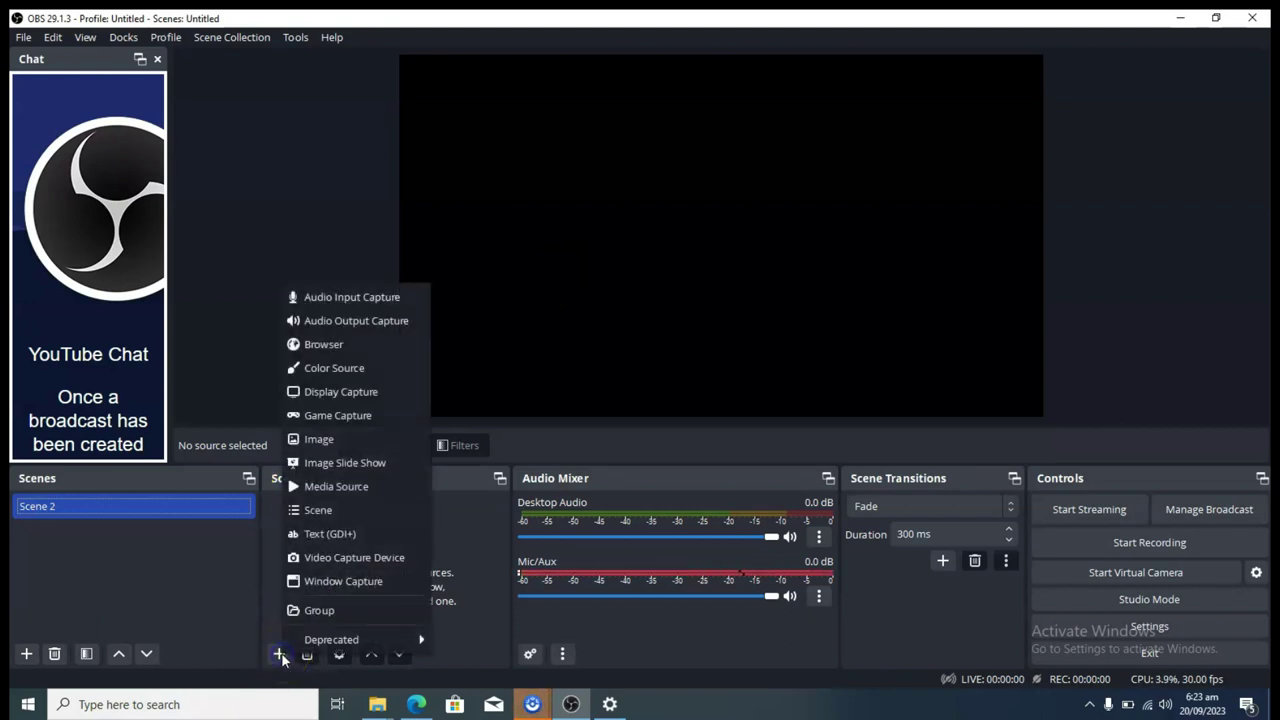
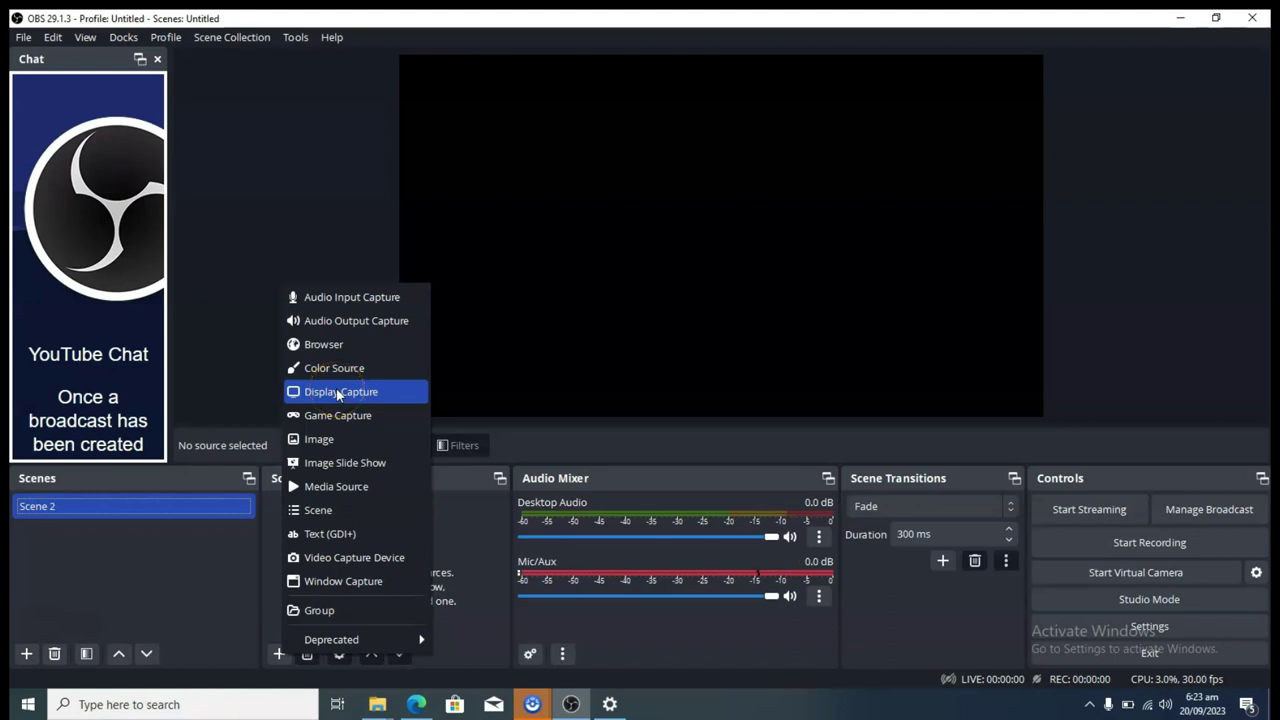
click(353, 510)
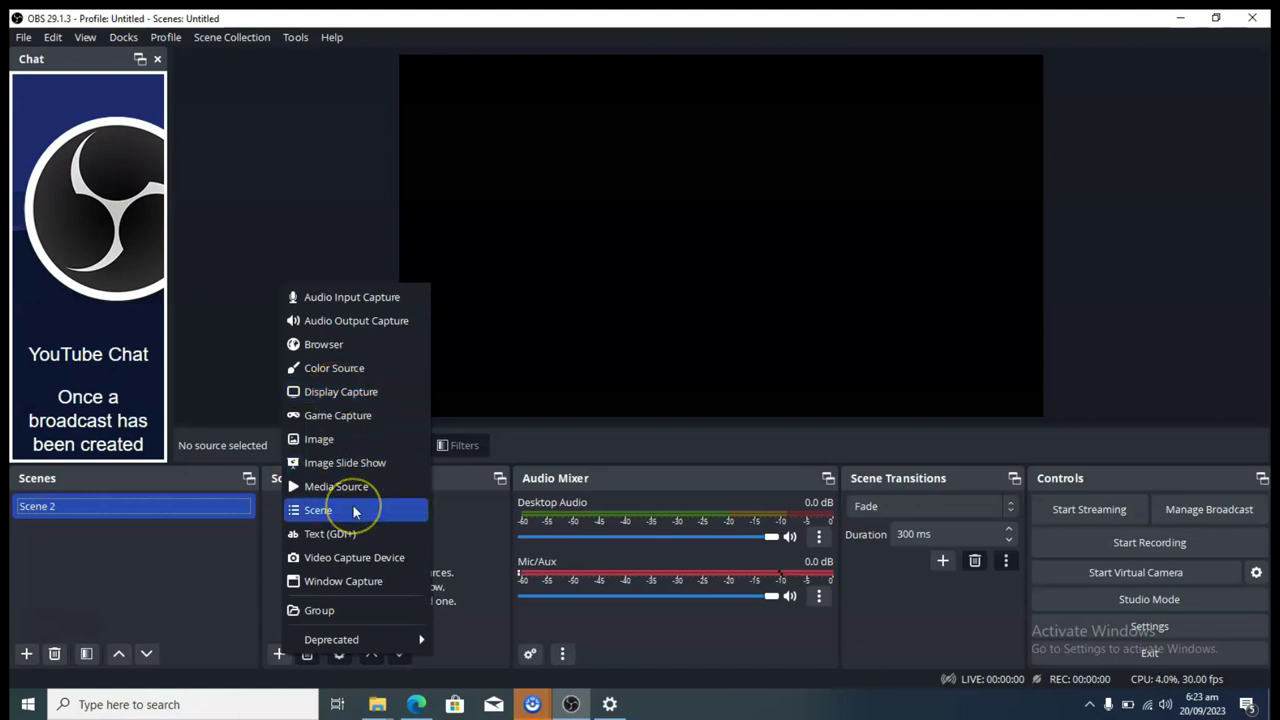
click(355, 558)
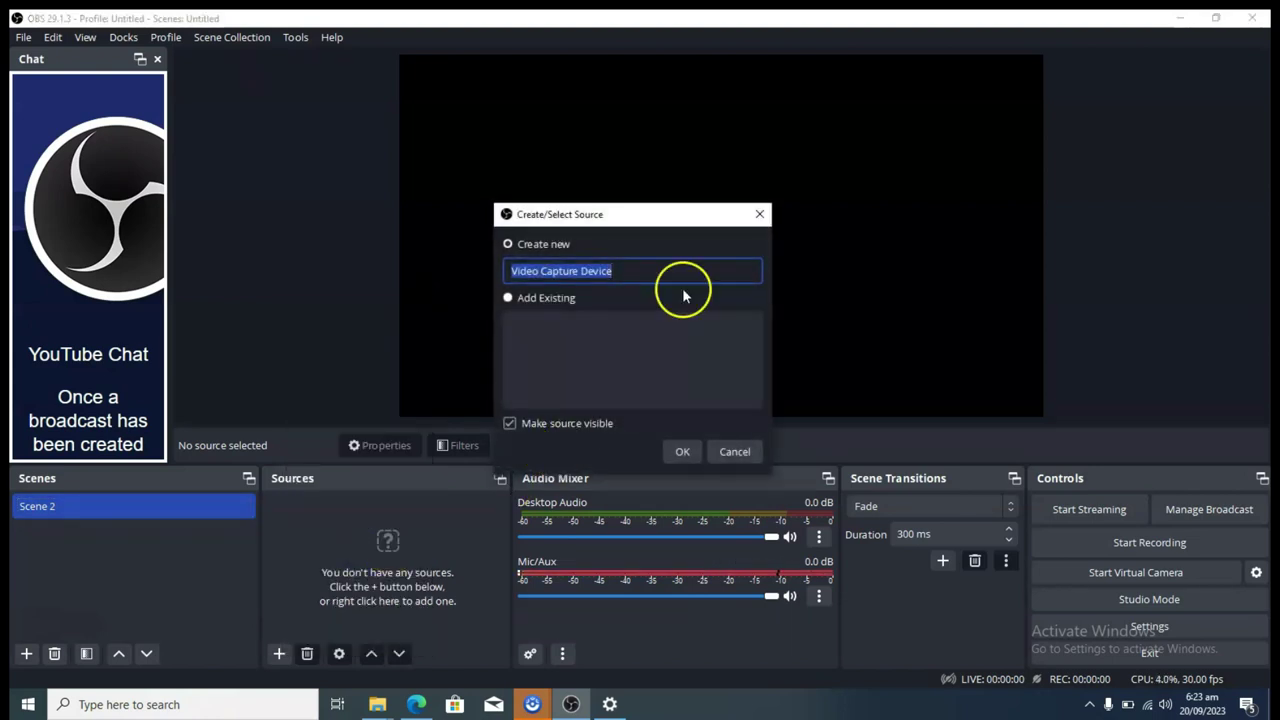
click(682, 451)
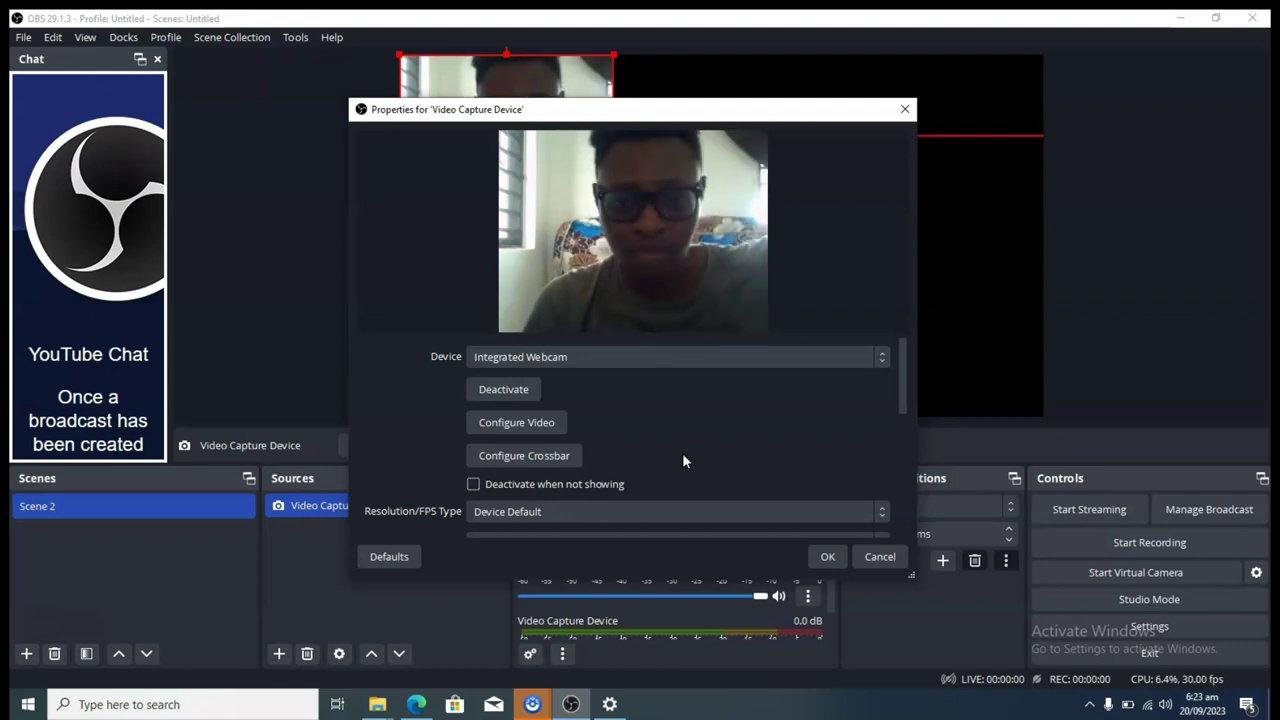
Choose Integrated Webcam as the capture device and accept the source's properties
click(619, 413)
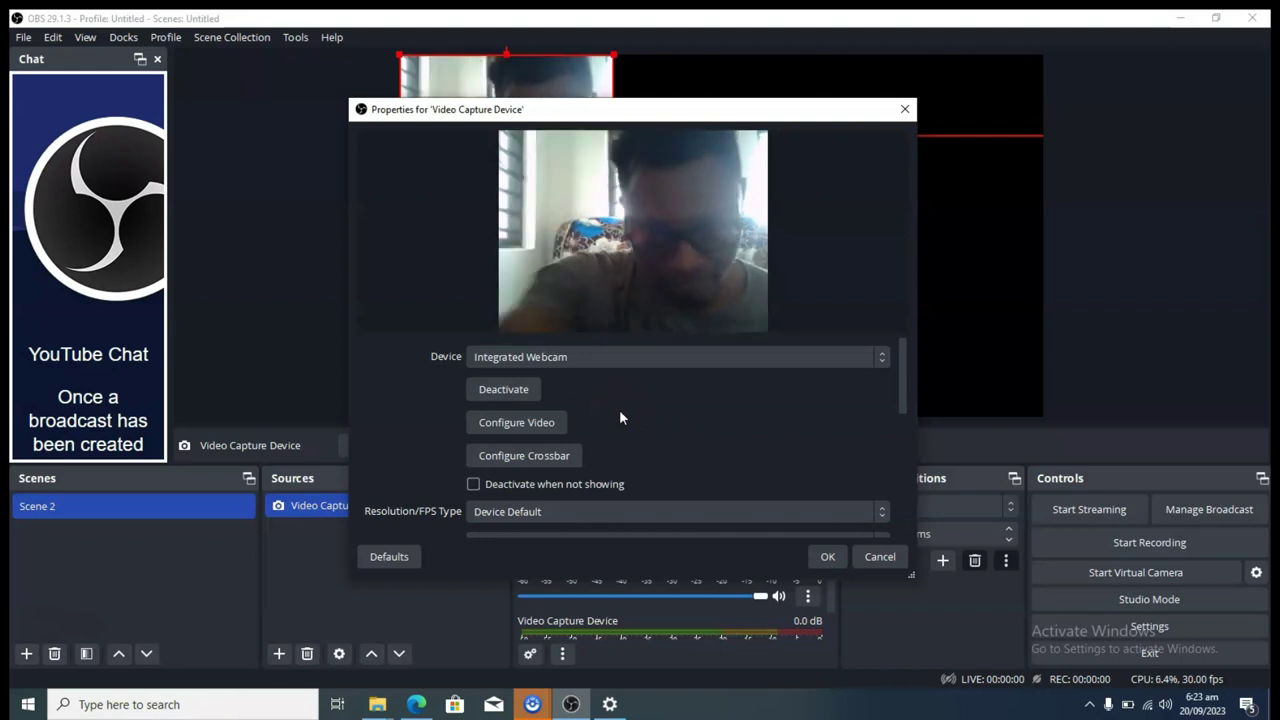
click(594, 355)
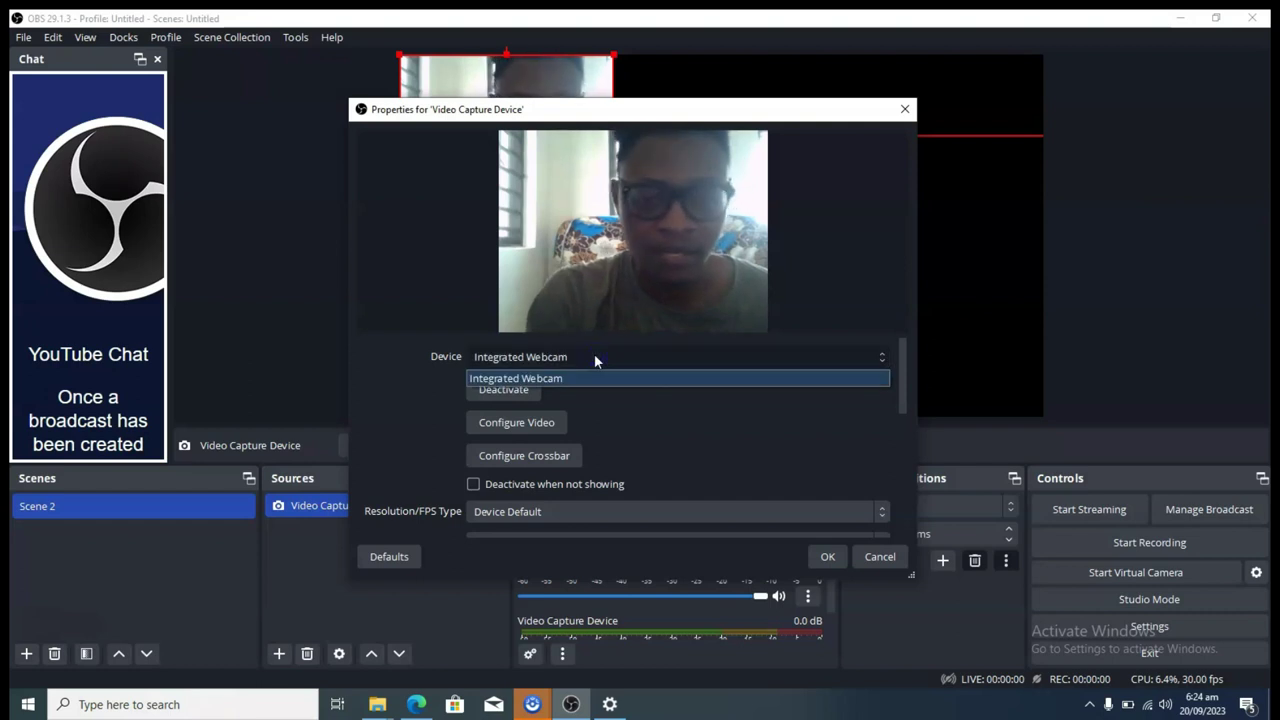
click(631, 372)
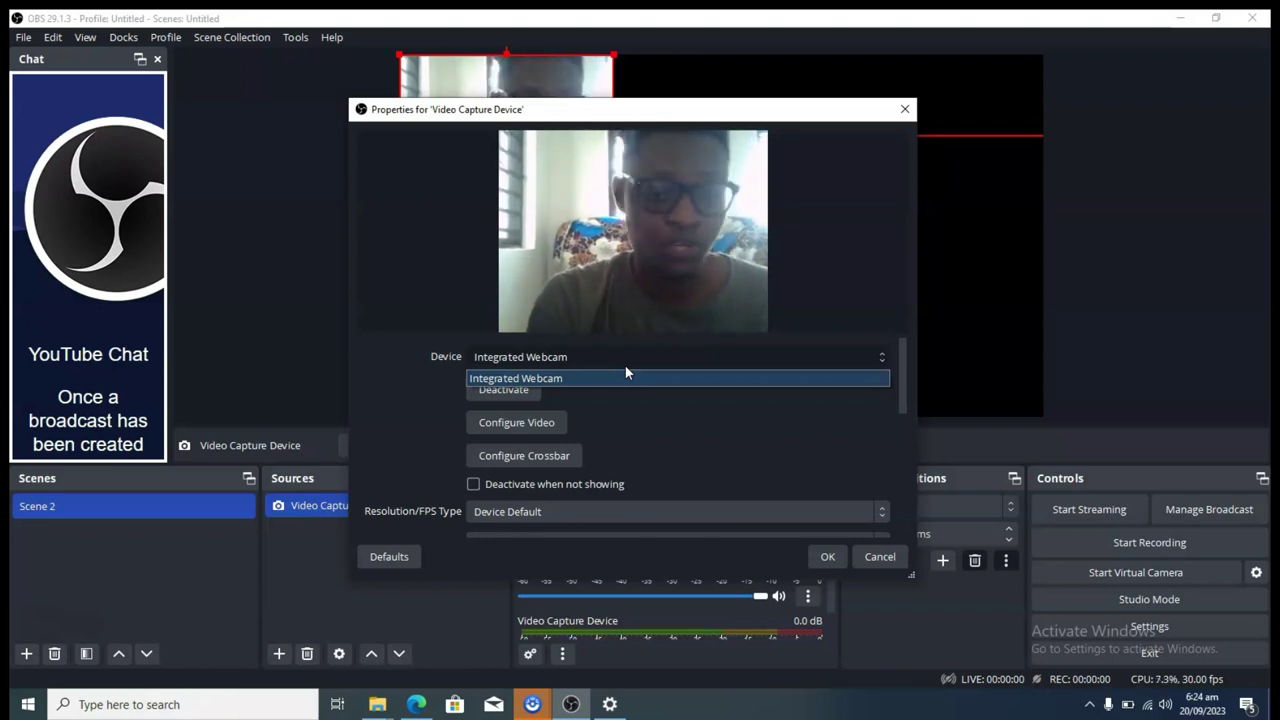
click(591, 376)
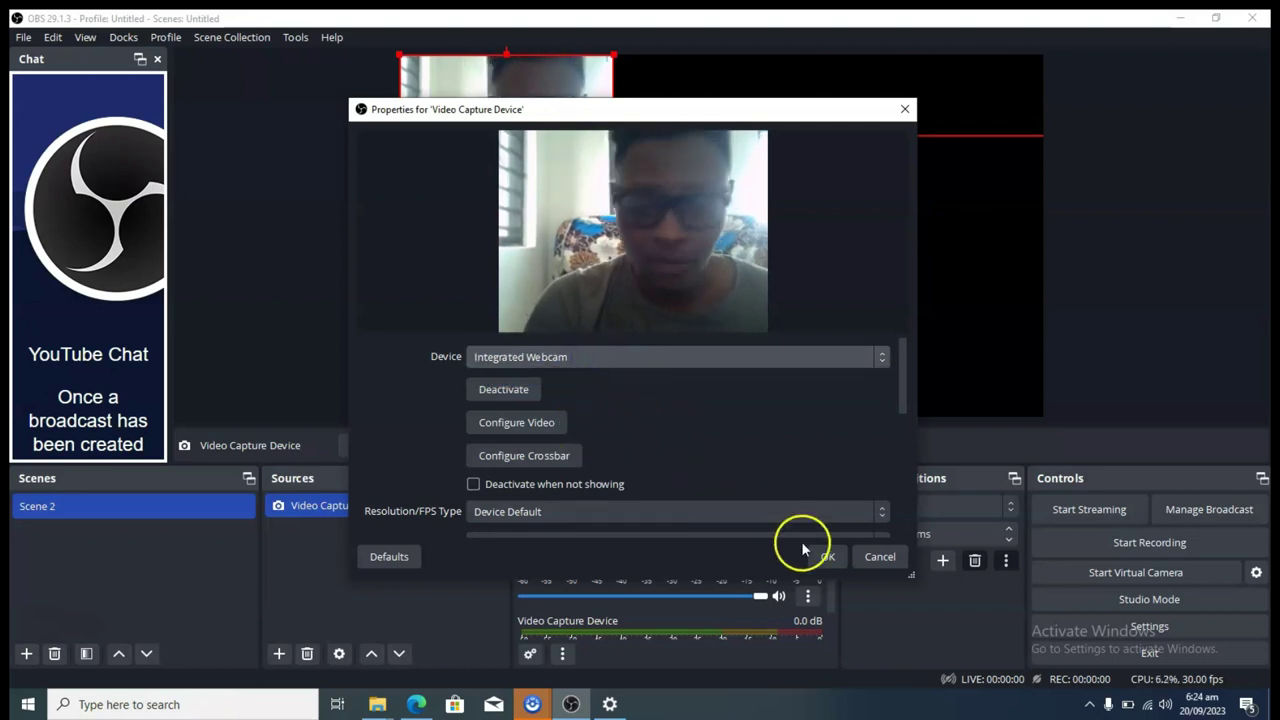
click(828, 558)
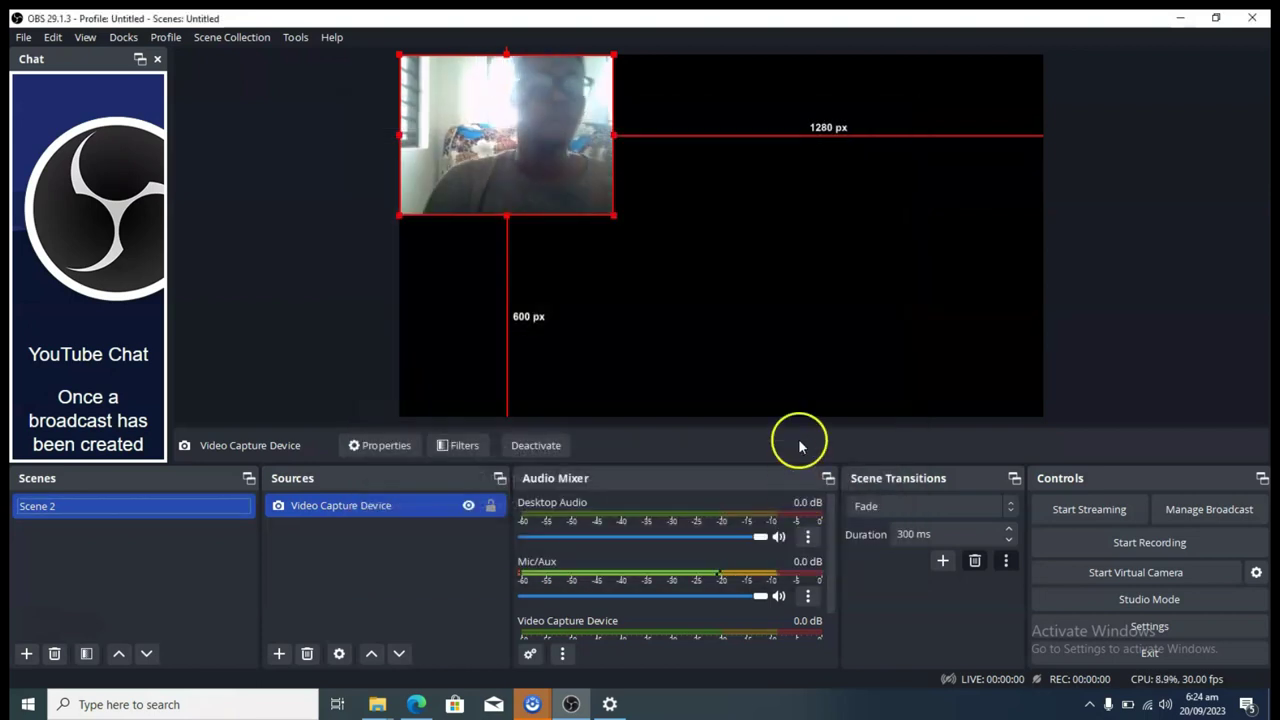
Enlarge and reposition the webcam image in the preview until it spans the full width of the canvas
click(614, 214)
drag(614, 214, 910, 365)
drag(829, 306, 878, 269)
click(968, 226)
click(960, 209)
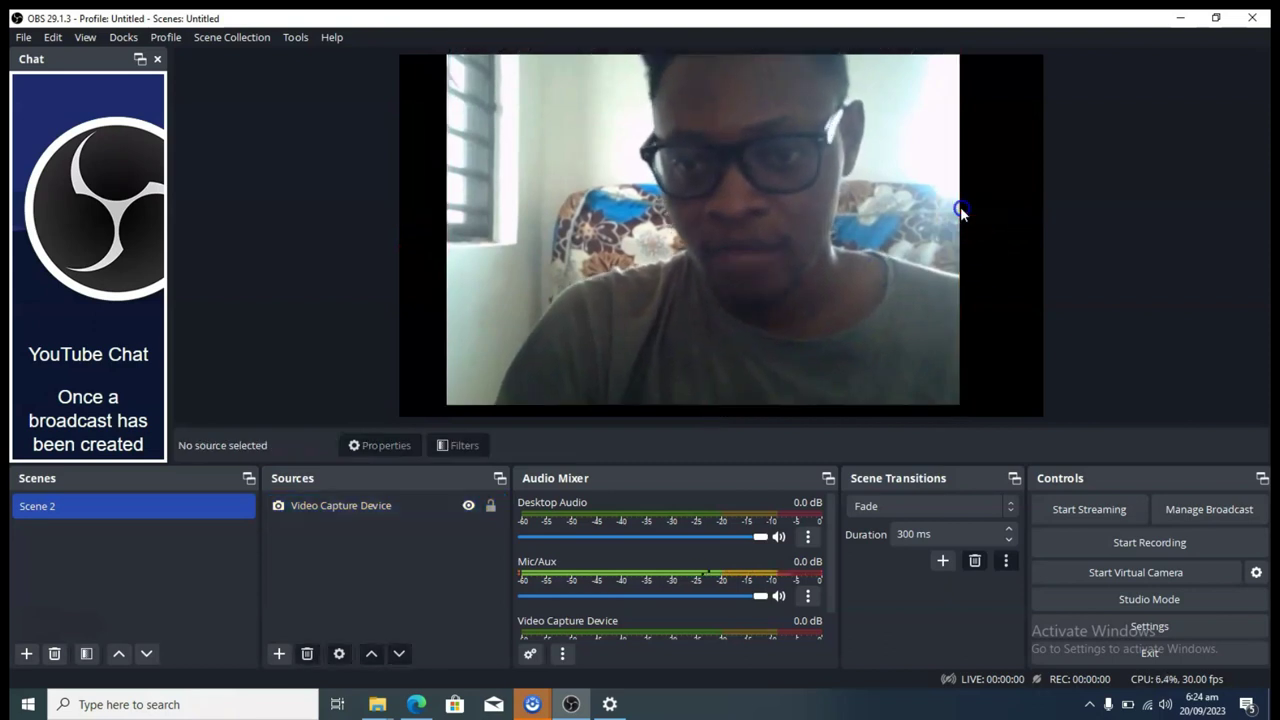
click(937, 230)
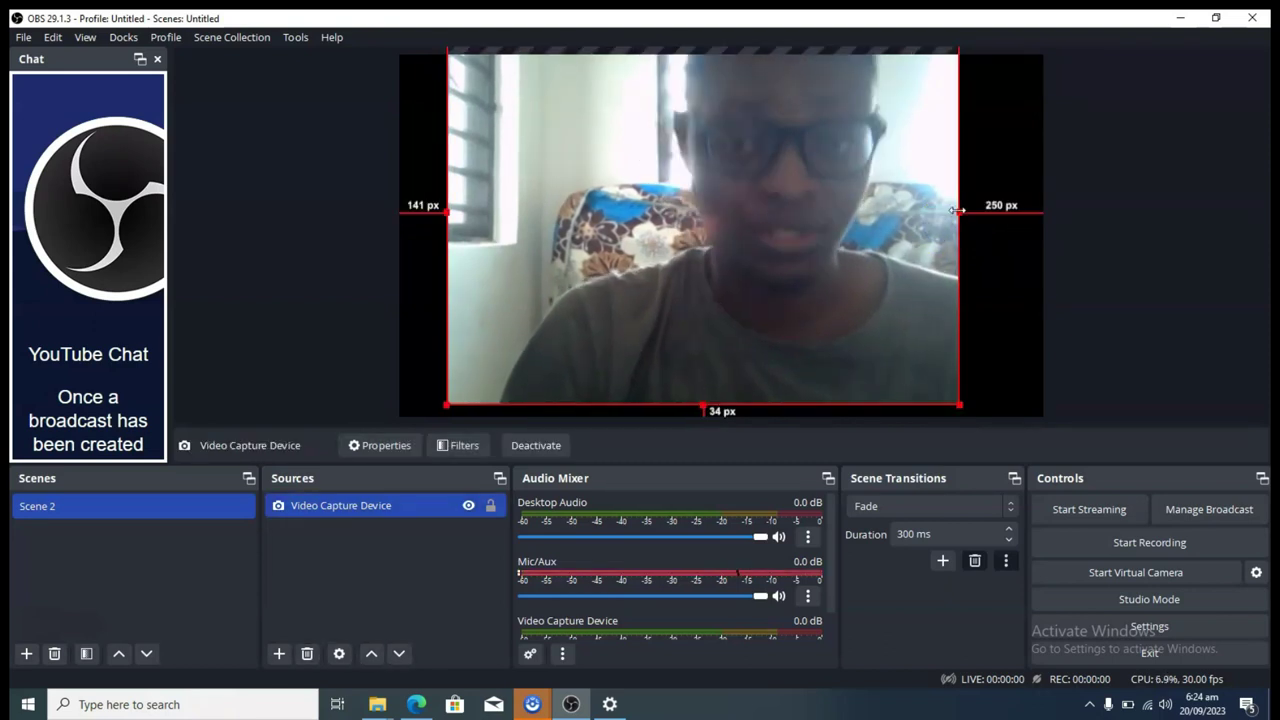
drag(958, 230, 1043, 220)
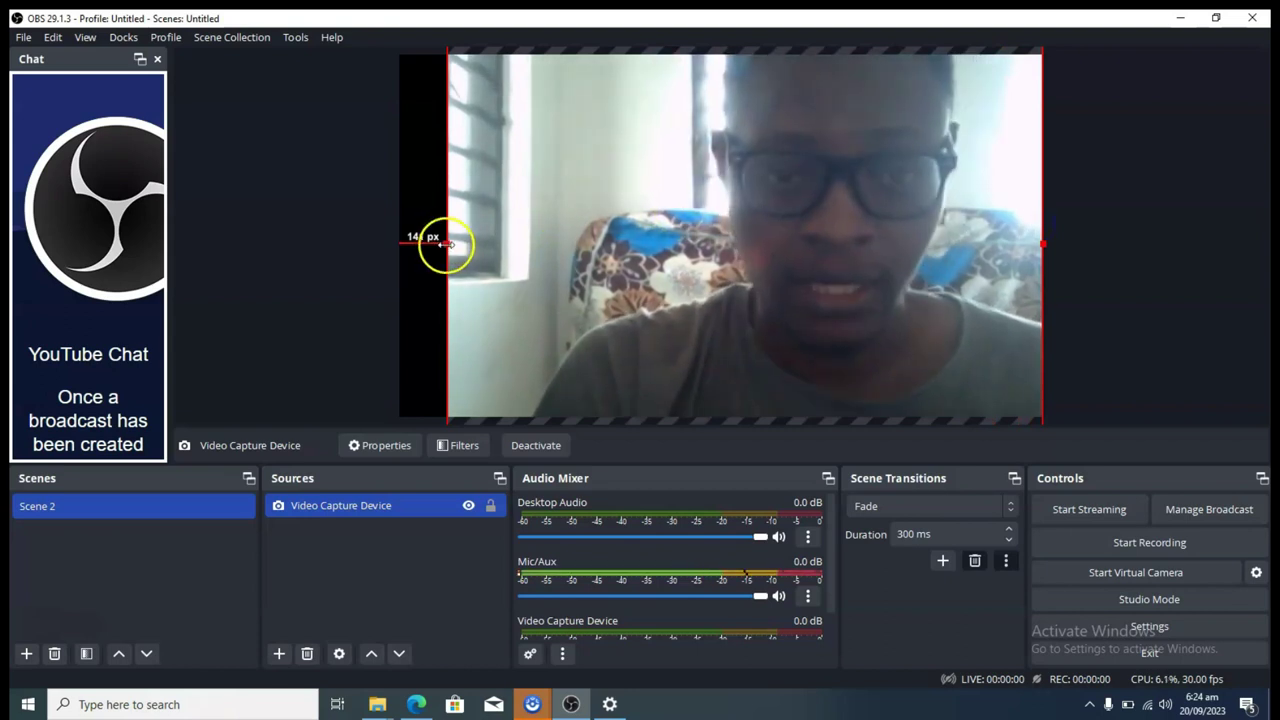
drag(446, 243, 402, 243)
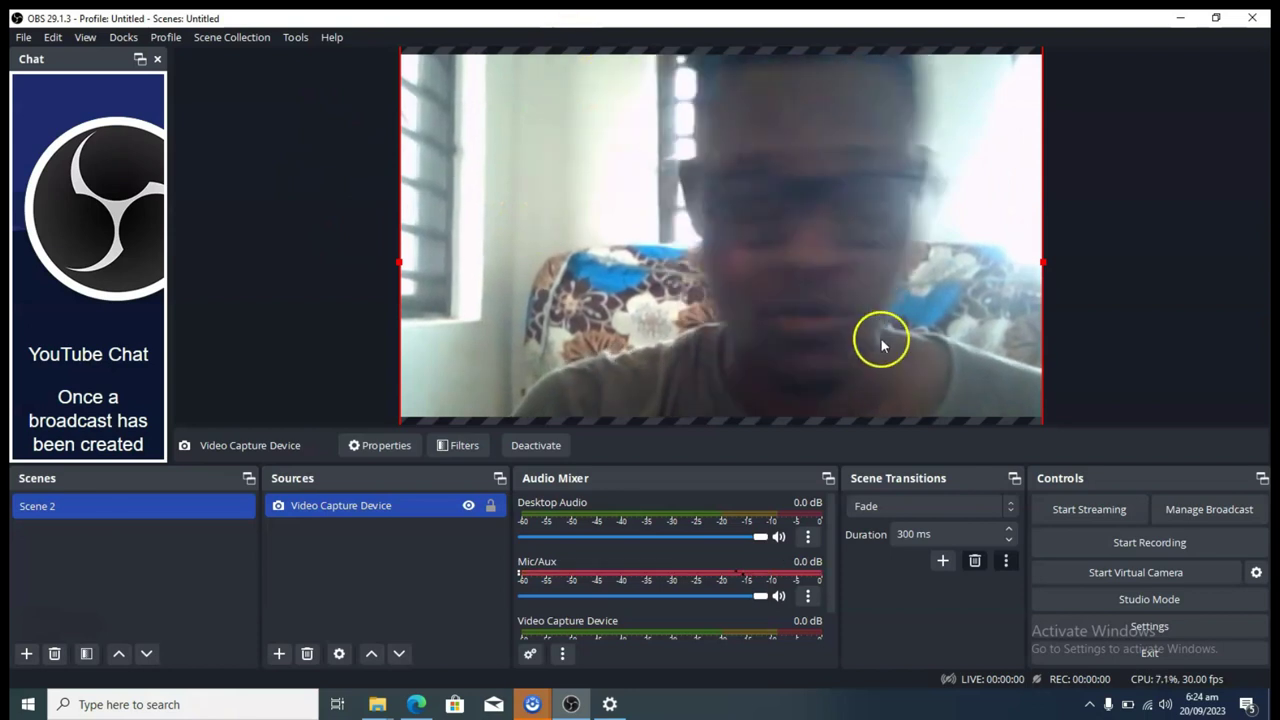
click(866, 366)
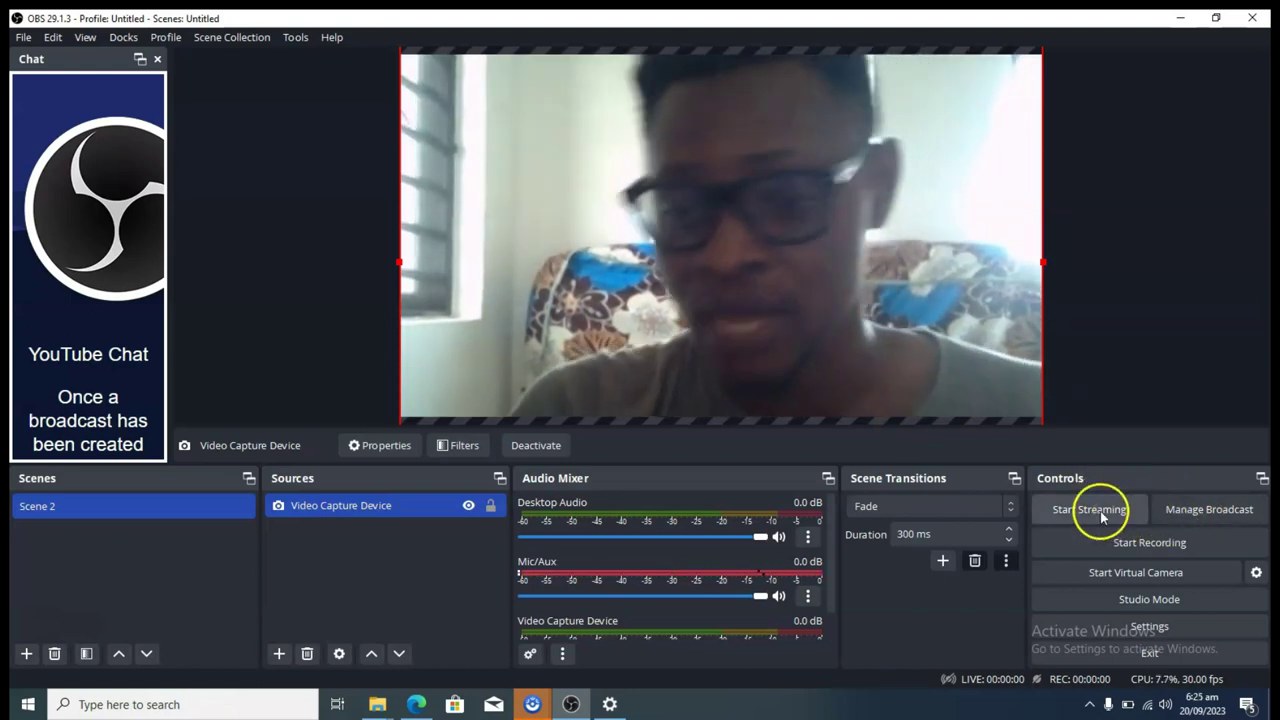
Open the YouTube broadcast setup, title the new broadcast "Just test" and mark it as made for kids
click(1211, 520)
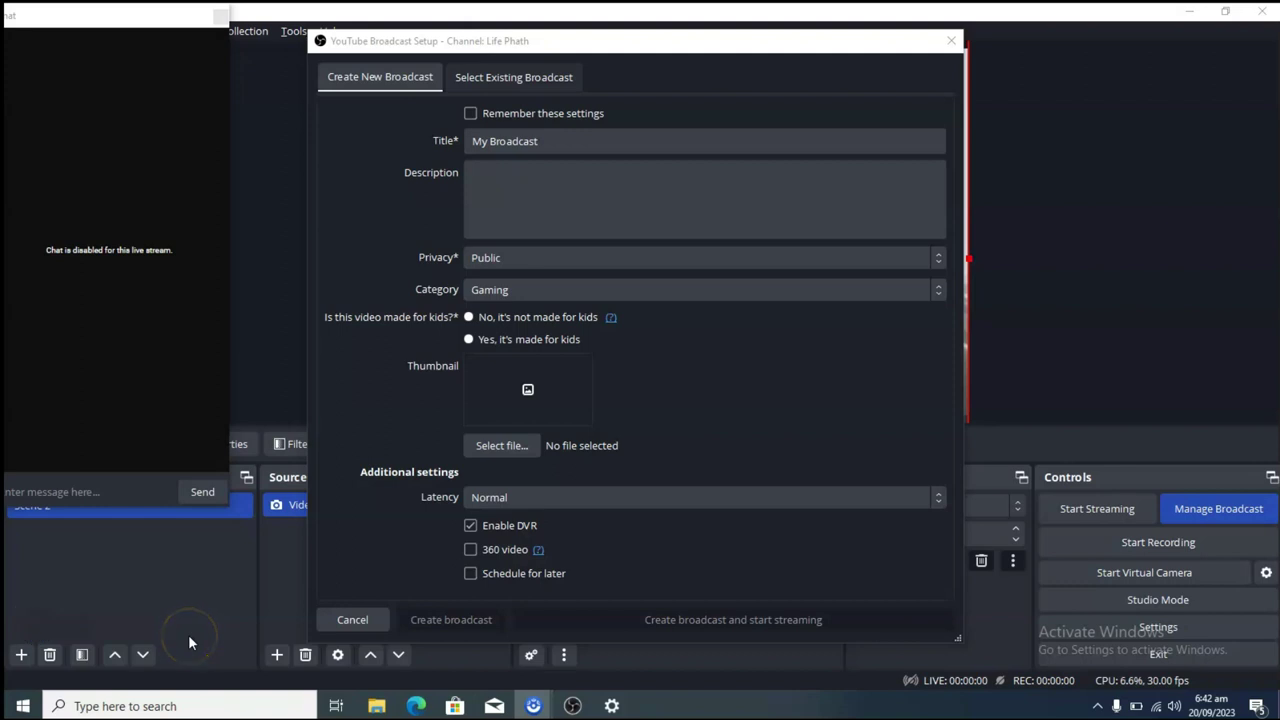
click(584, 148)
triple_click(531, 150)
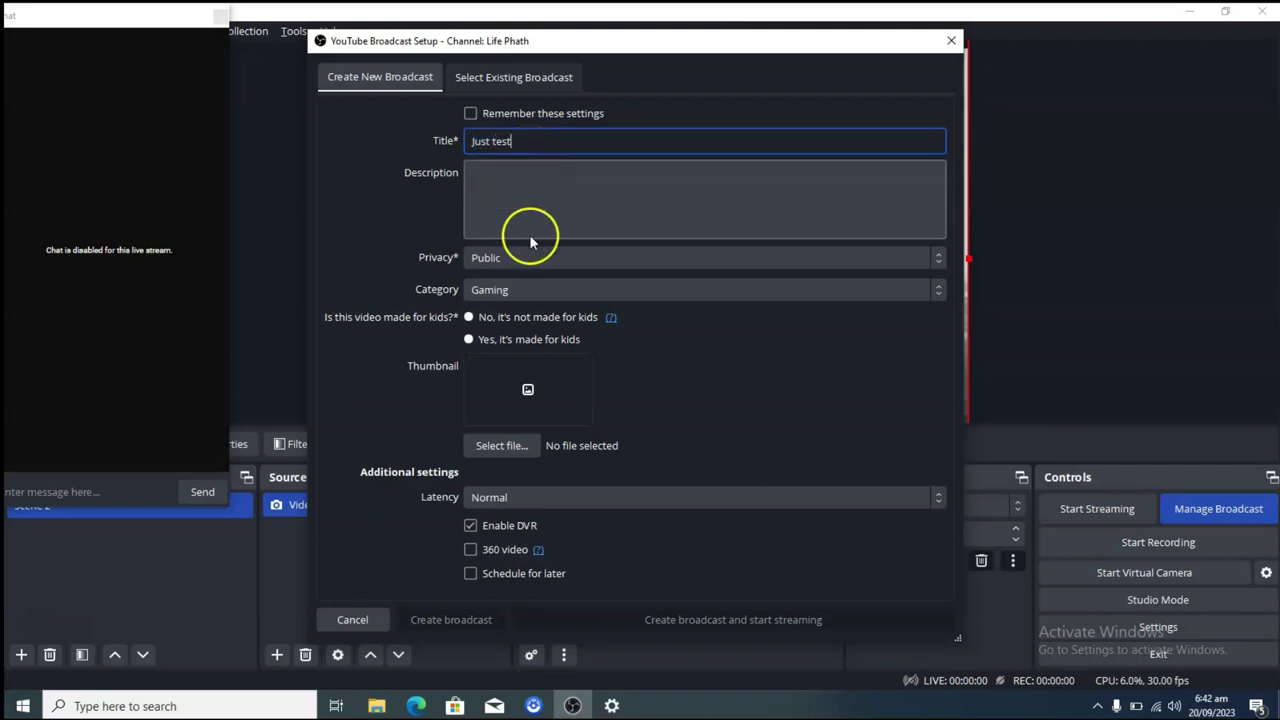
click(513, 340)
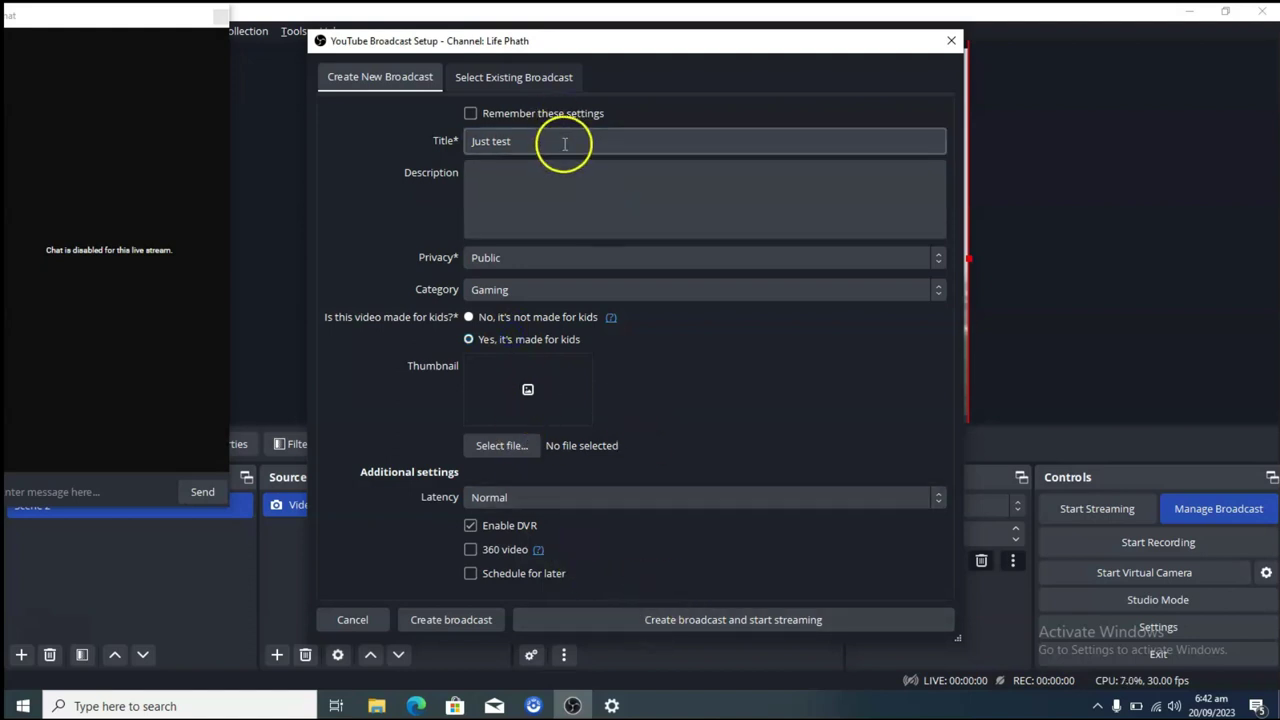
drag(563, 142, 496, 140)
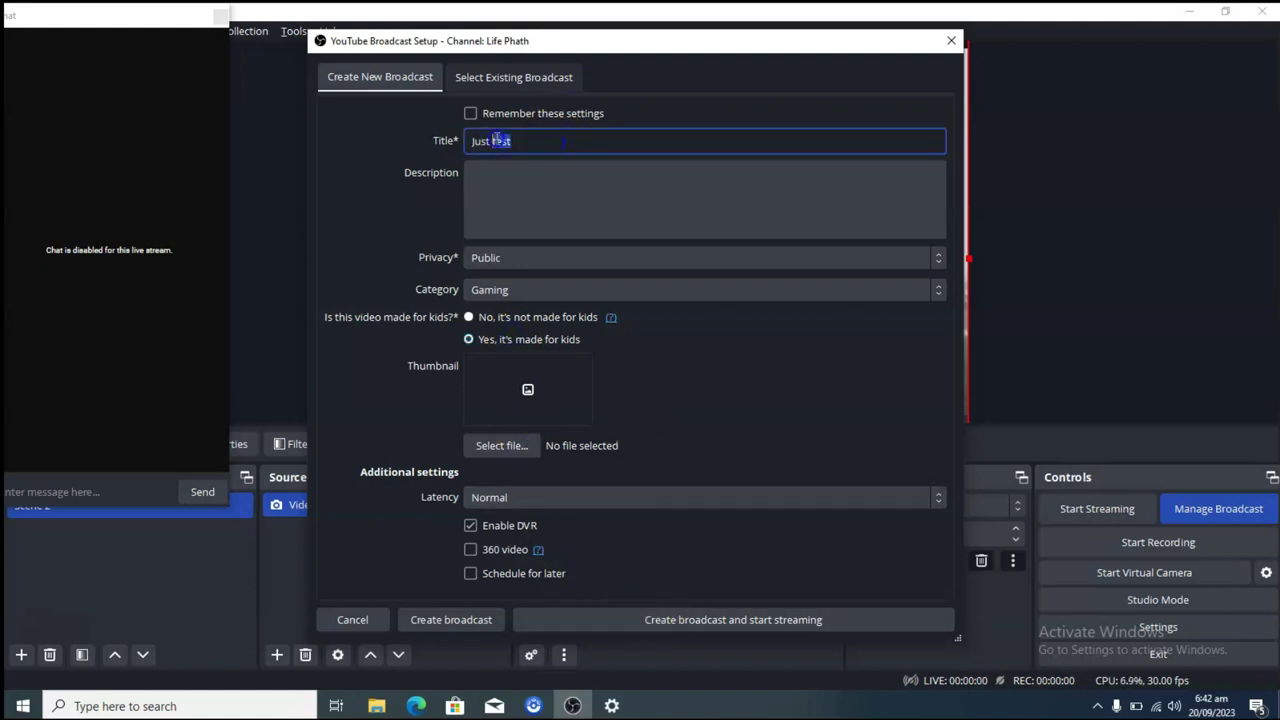
click(589, 193)
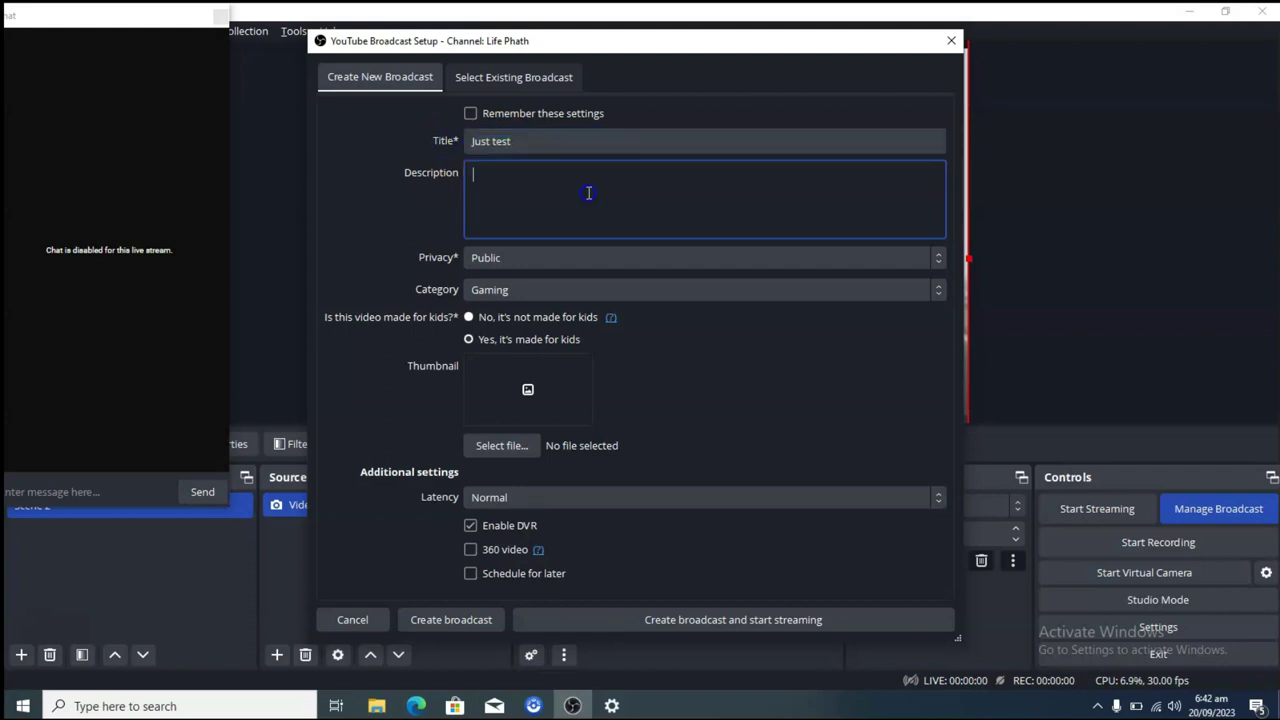
Review the broadcast's category and privacy options, keeping Gaming and Public
click(505, 290)
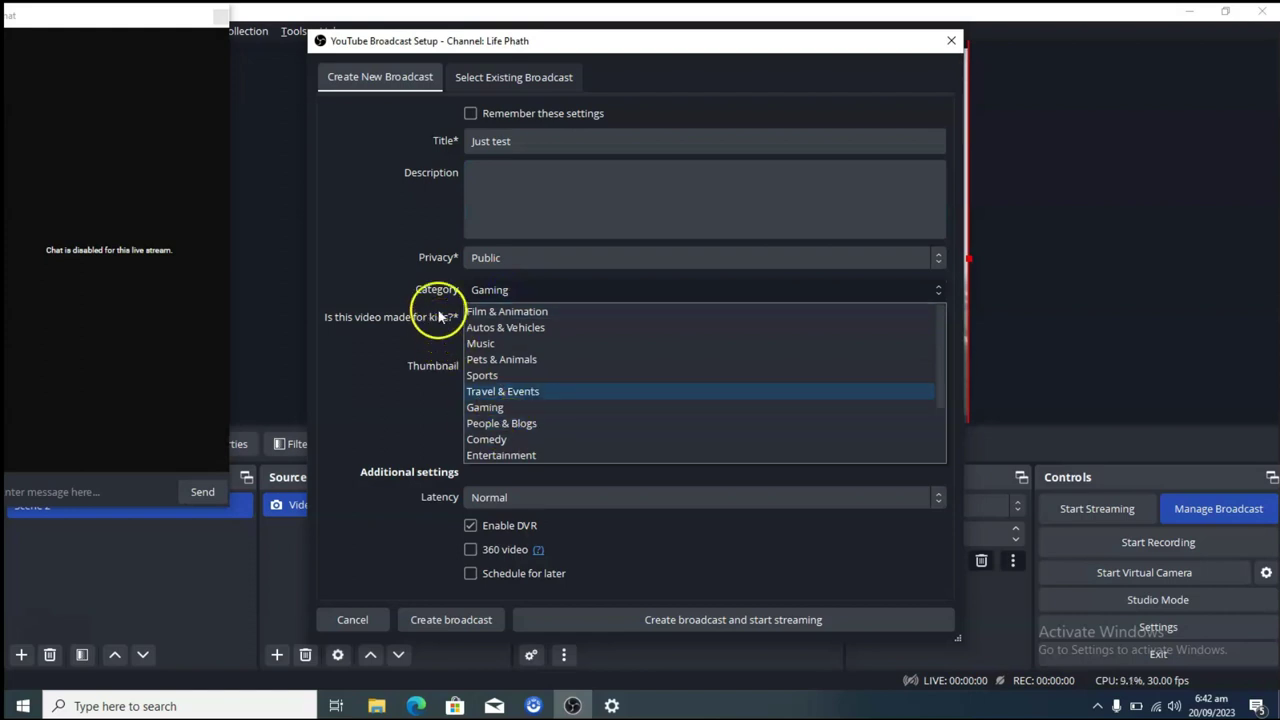
click(491, 263)
click(486, 281)
click(491, 262)
click(494, 280)
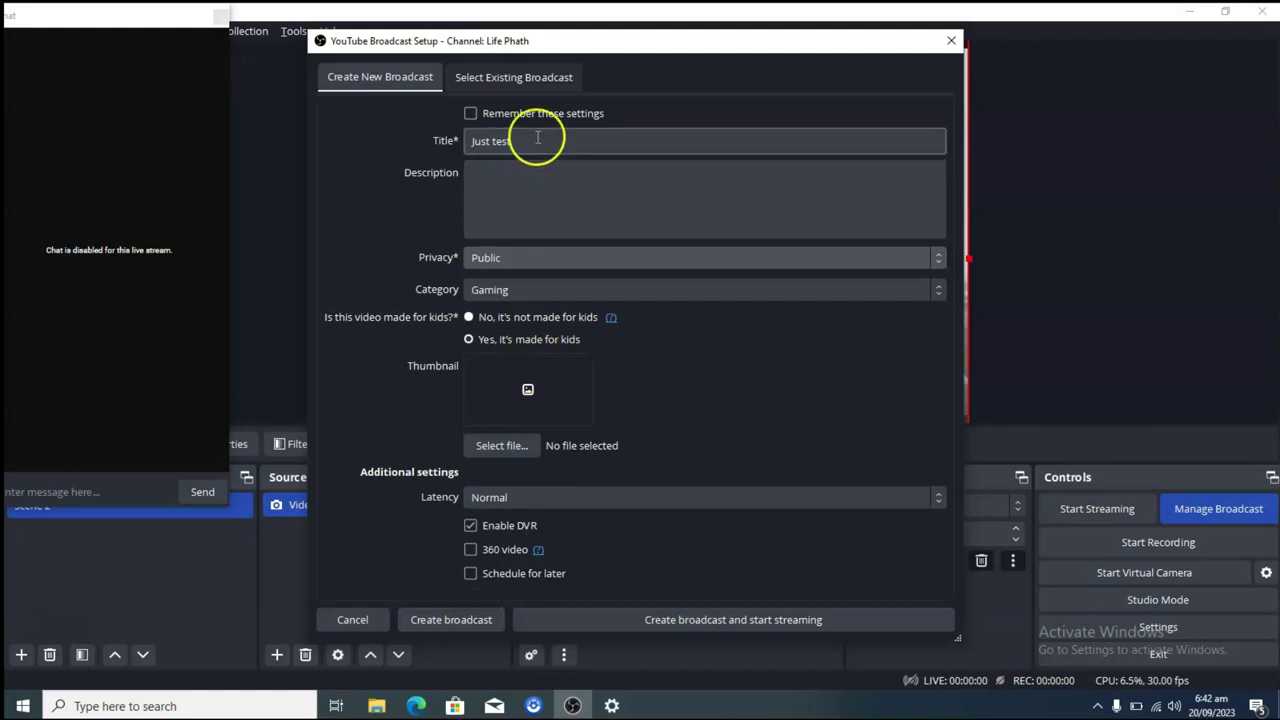
Change the broadcast title to "Newst Just test" and create the broadcast without starting the stream
click(474, 142)
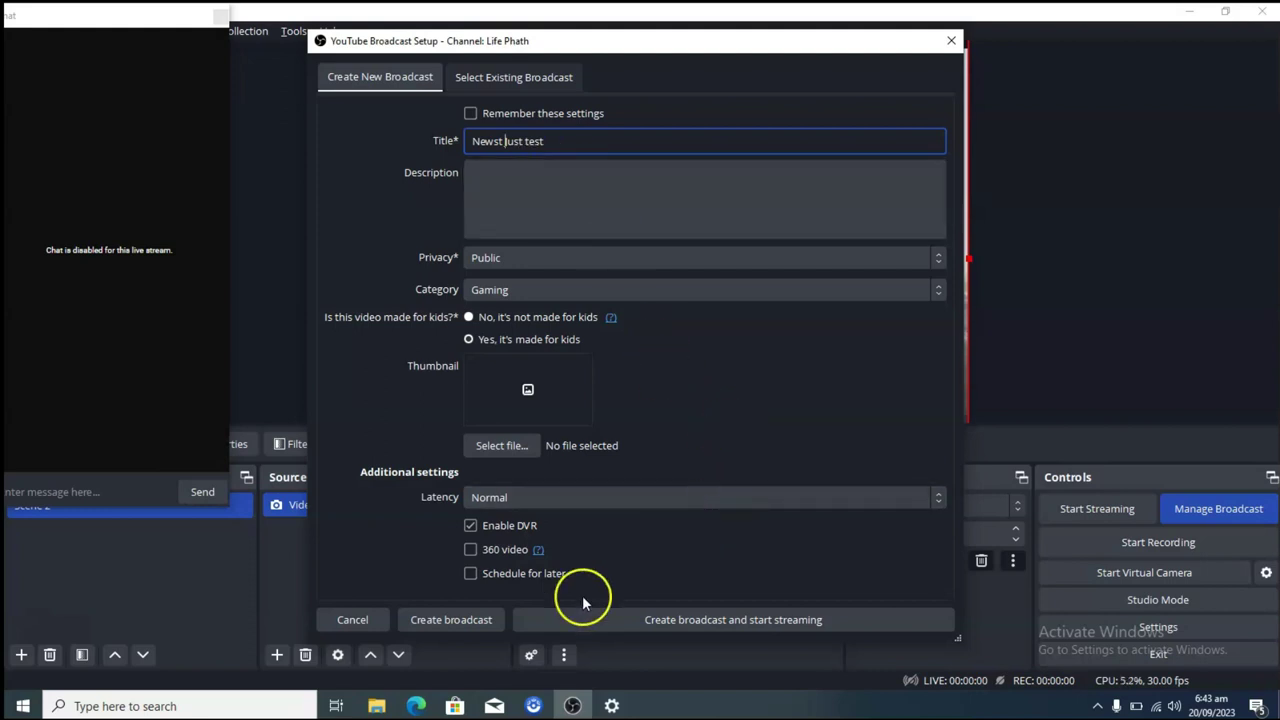
click(484, 621)
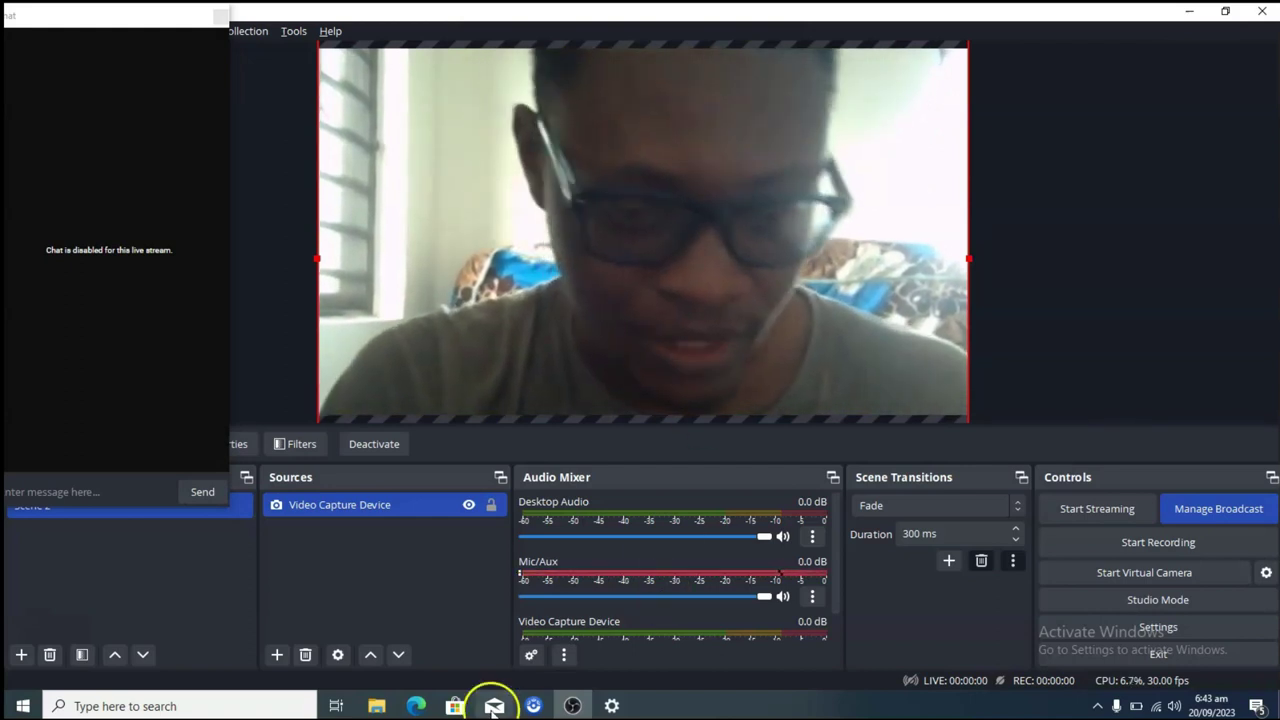
Switch to the Edge browser and show the YouTube Studio channel dashboard
click(418, 700)
mouse_move(502, 75)
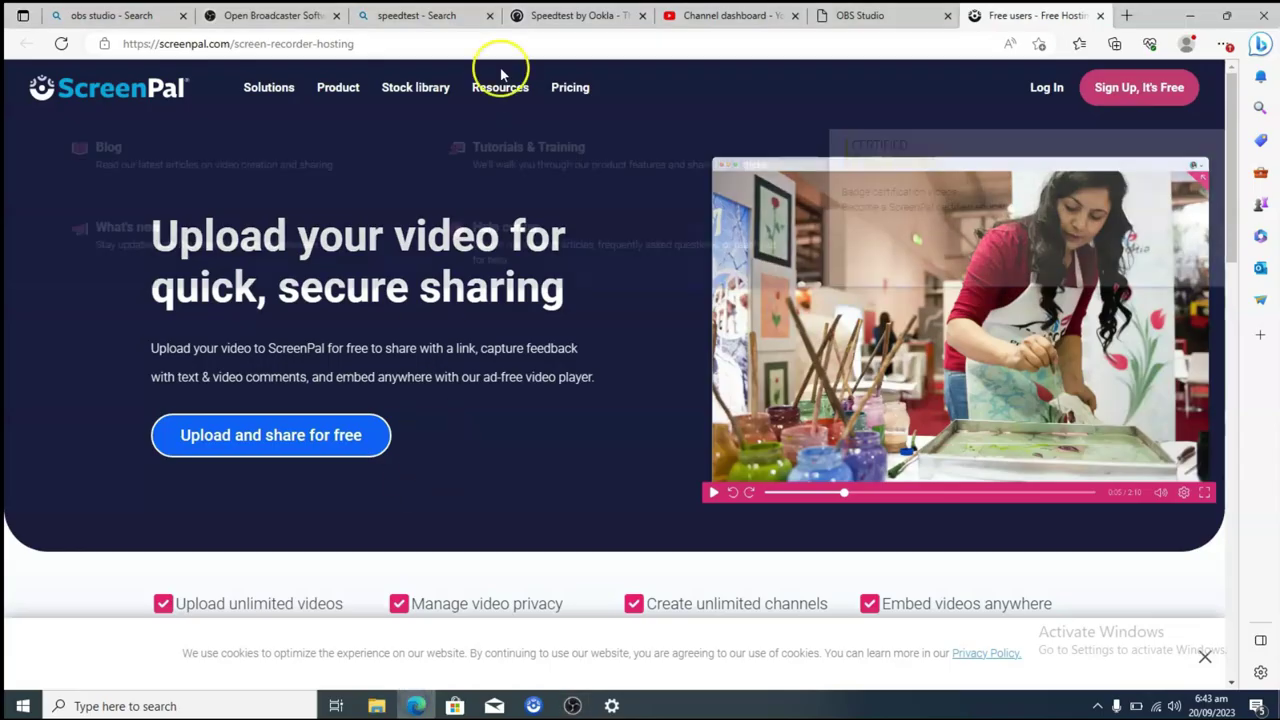
click(680, 13)
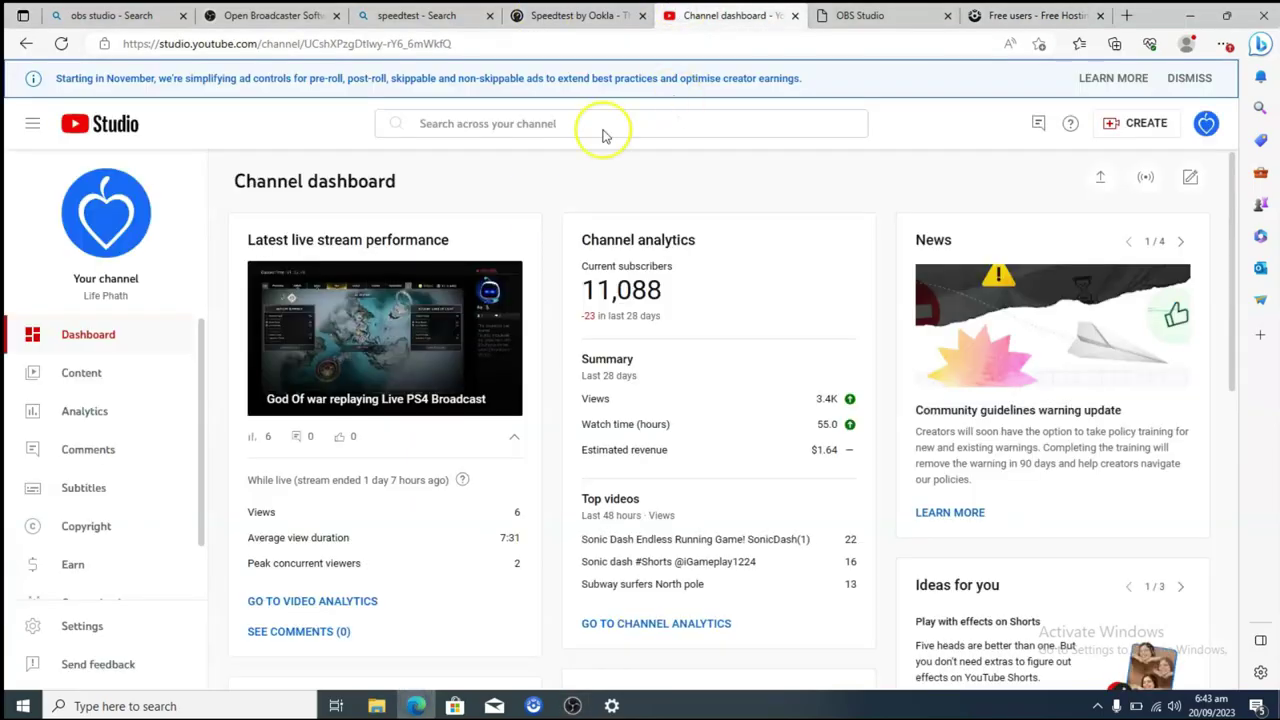
Show the channel's list of live streams in the YouTube Studio content section
click(88, 374)
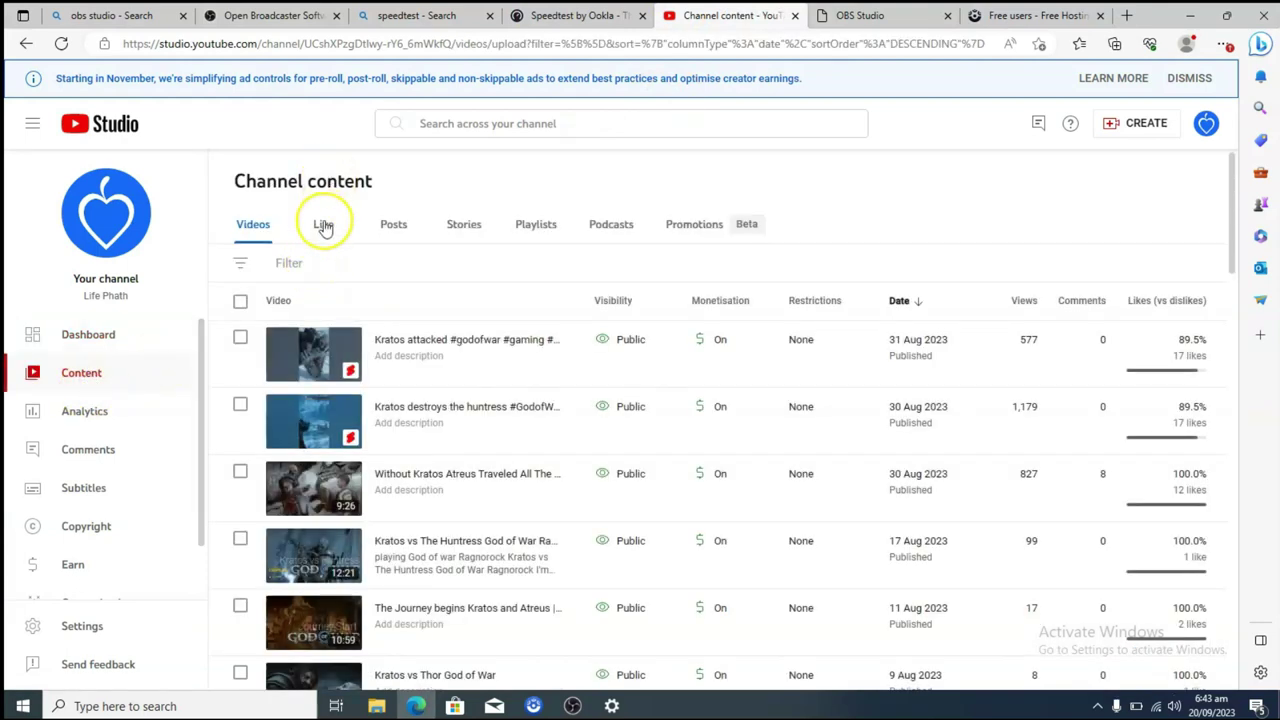
click(323, 226)
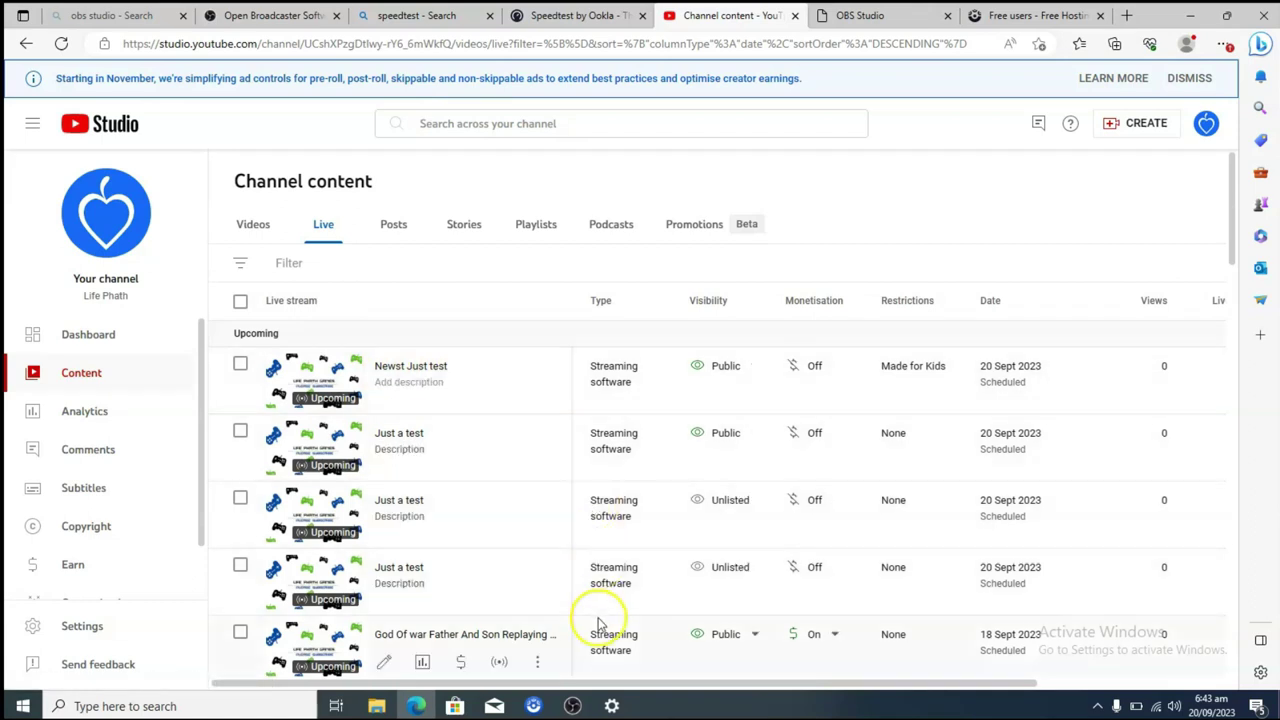
Switch to OBS Studio and look up "Newst Just test" among the existing YouTube broadcasts, then close the broadcast setup
click(572, 706)
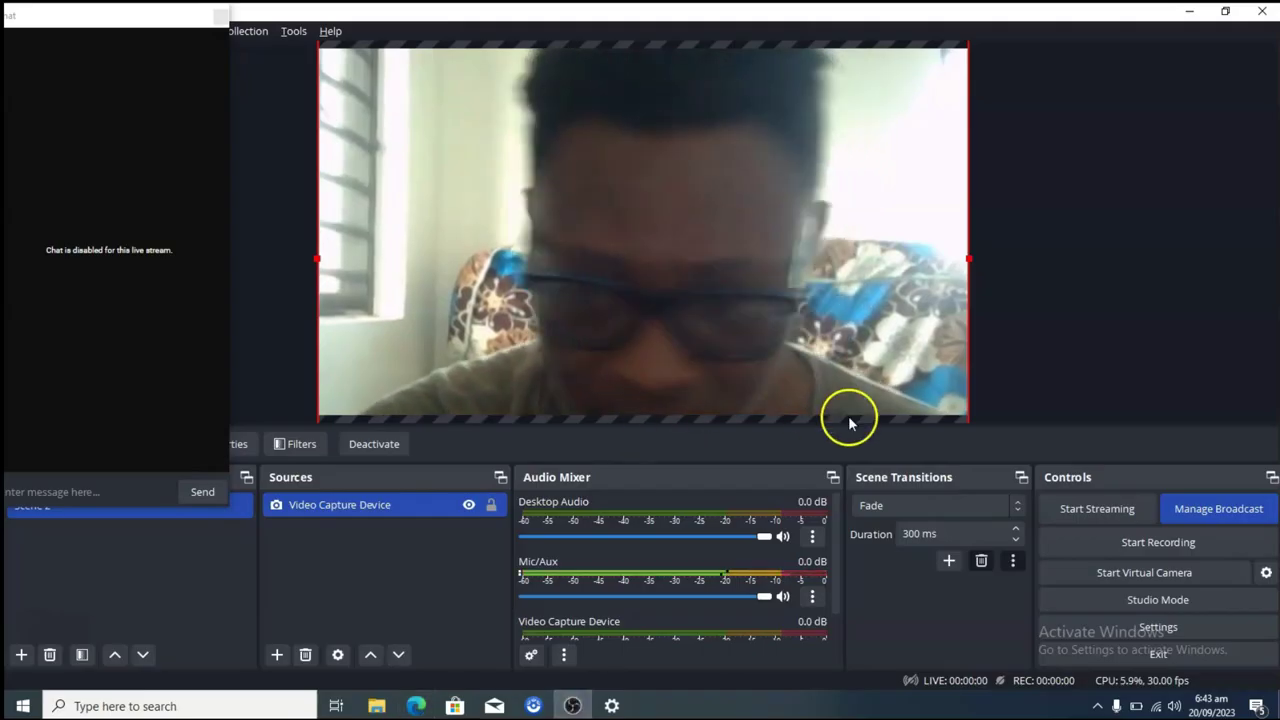
click(1220, 512)
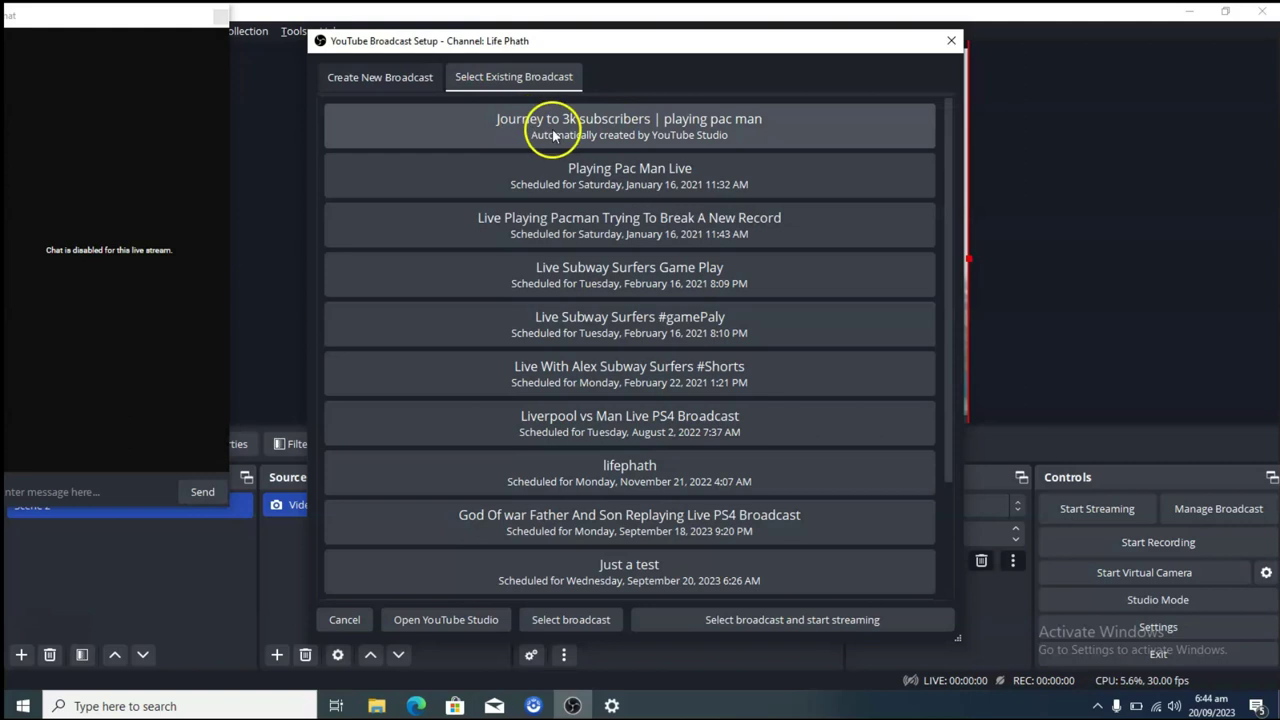
scroll(936, 330, down, 3)
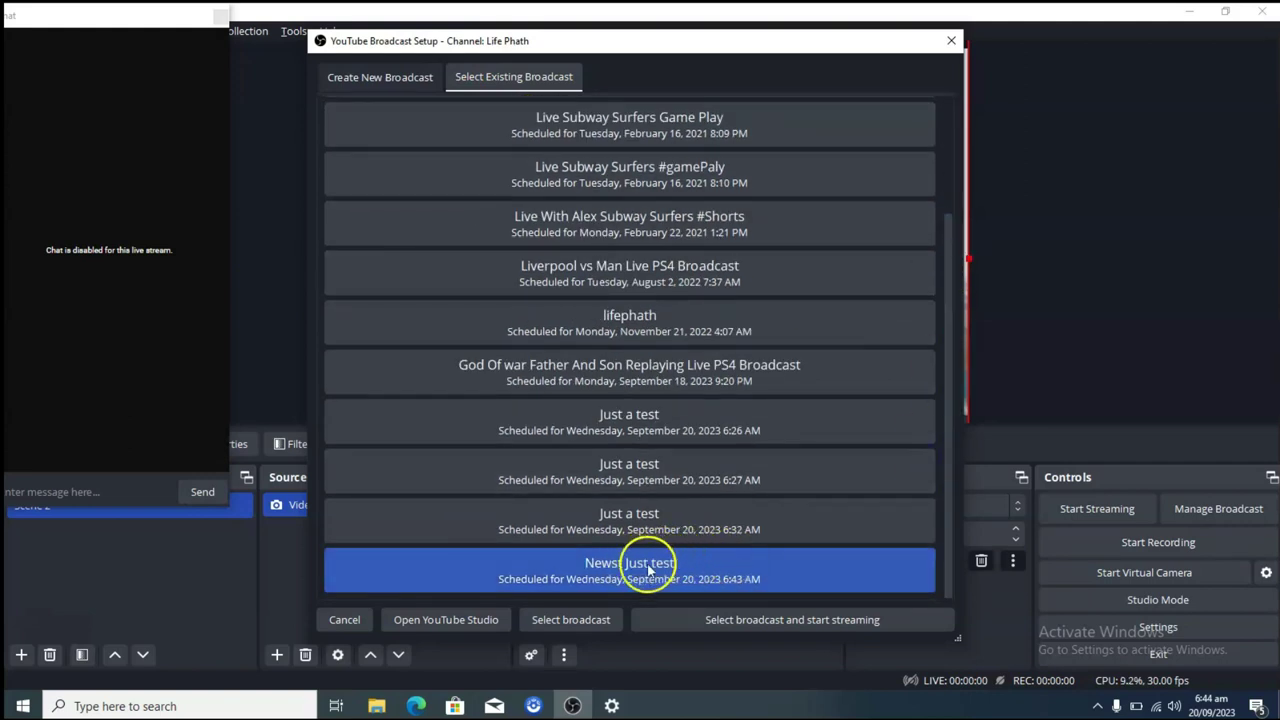
click(951, 40)
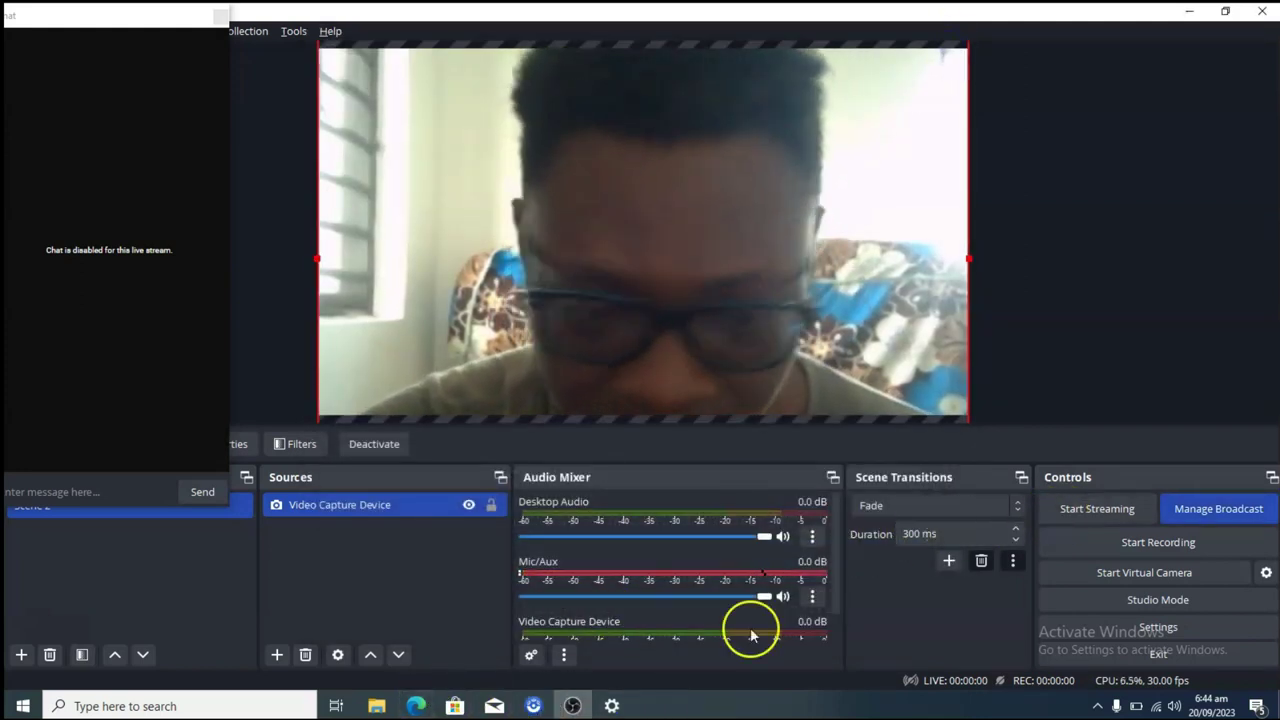
Switch to Edge, open the details of the "Newst Just test" stream and set its visibility to Members only
click(416, 705)
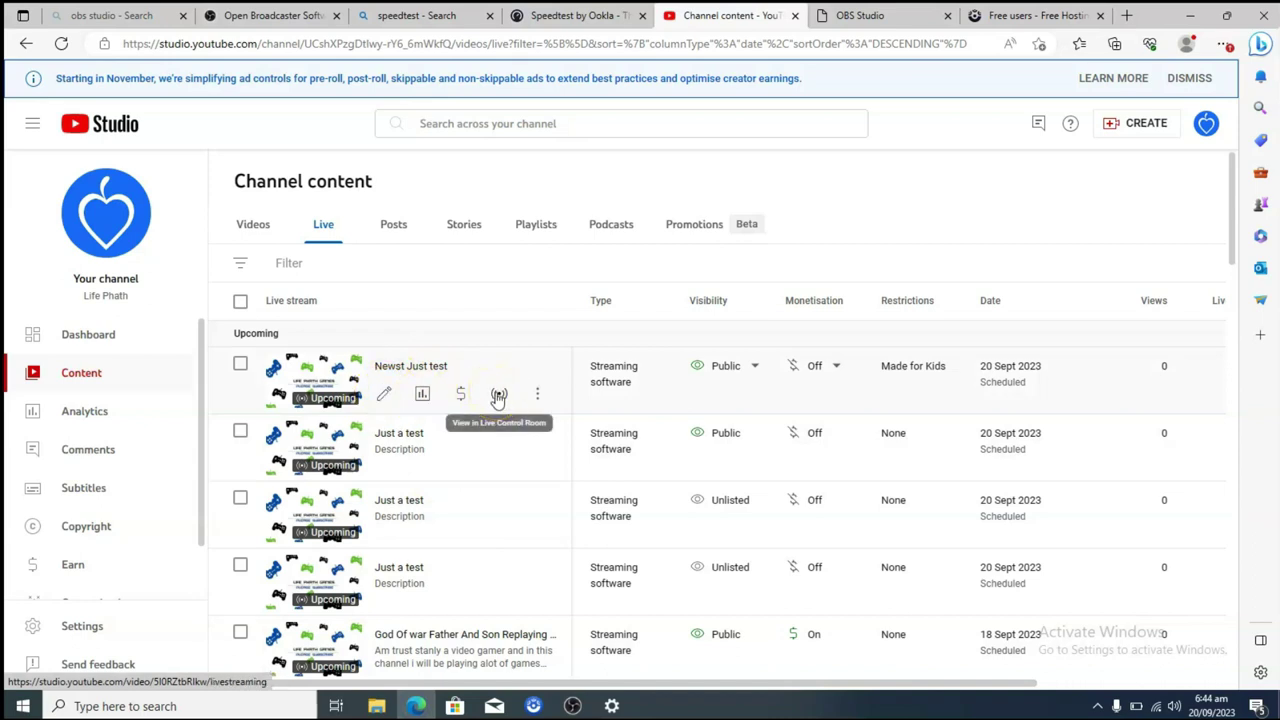
click(384, 398)
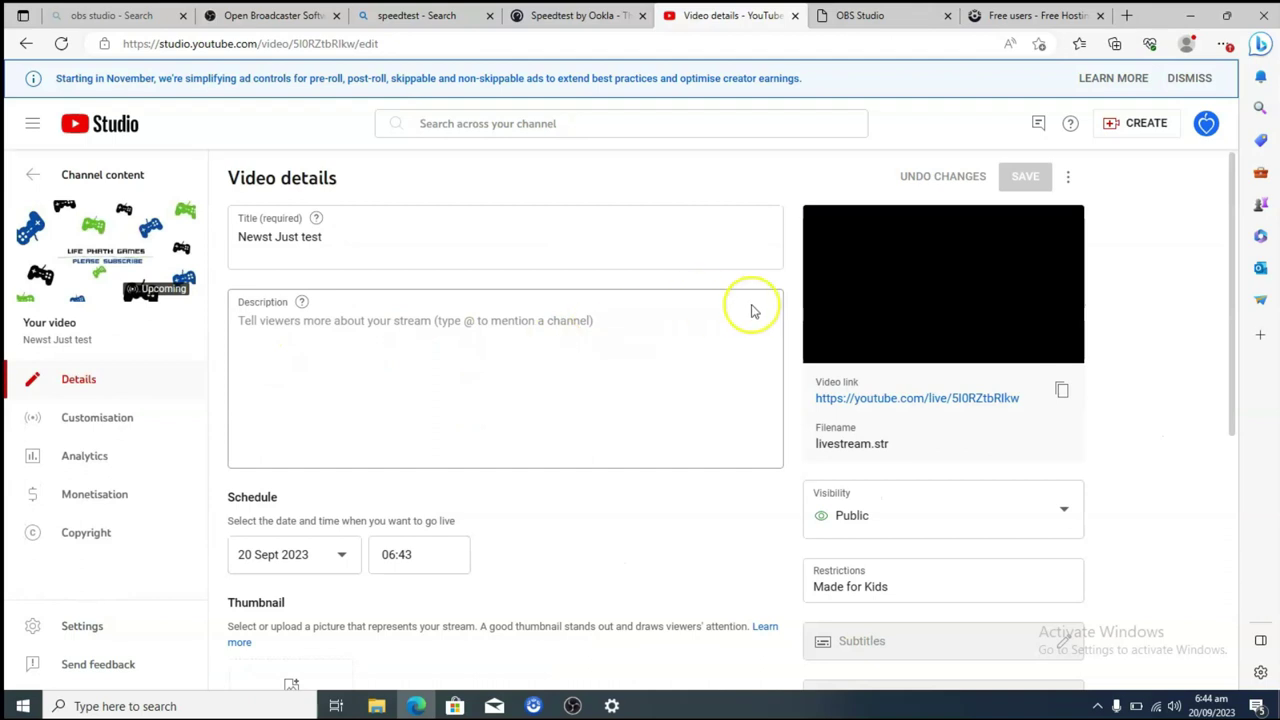
click(865, 518)
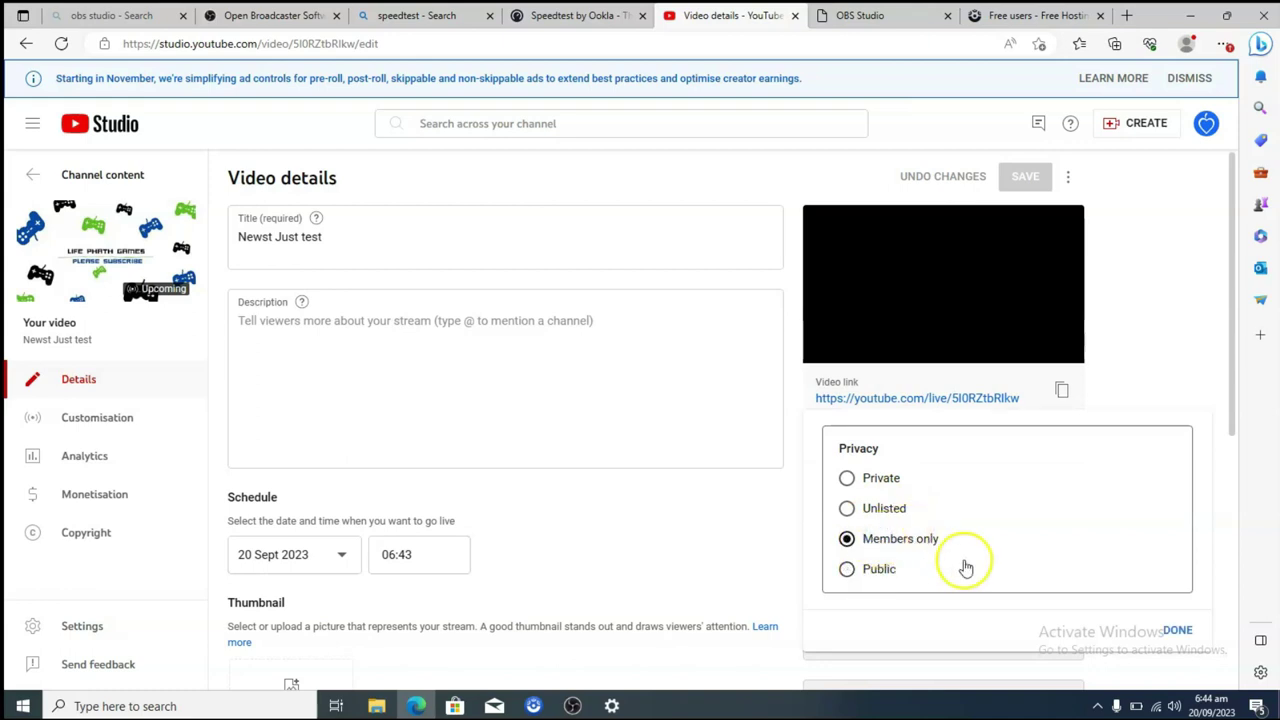
click(1180, 629)
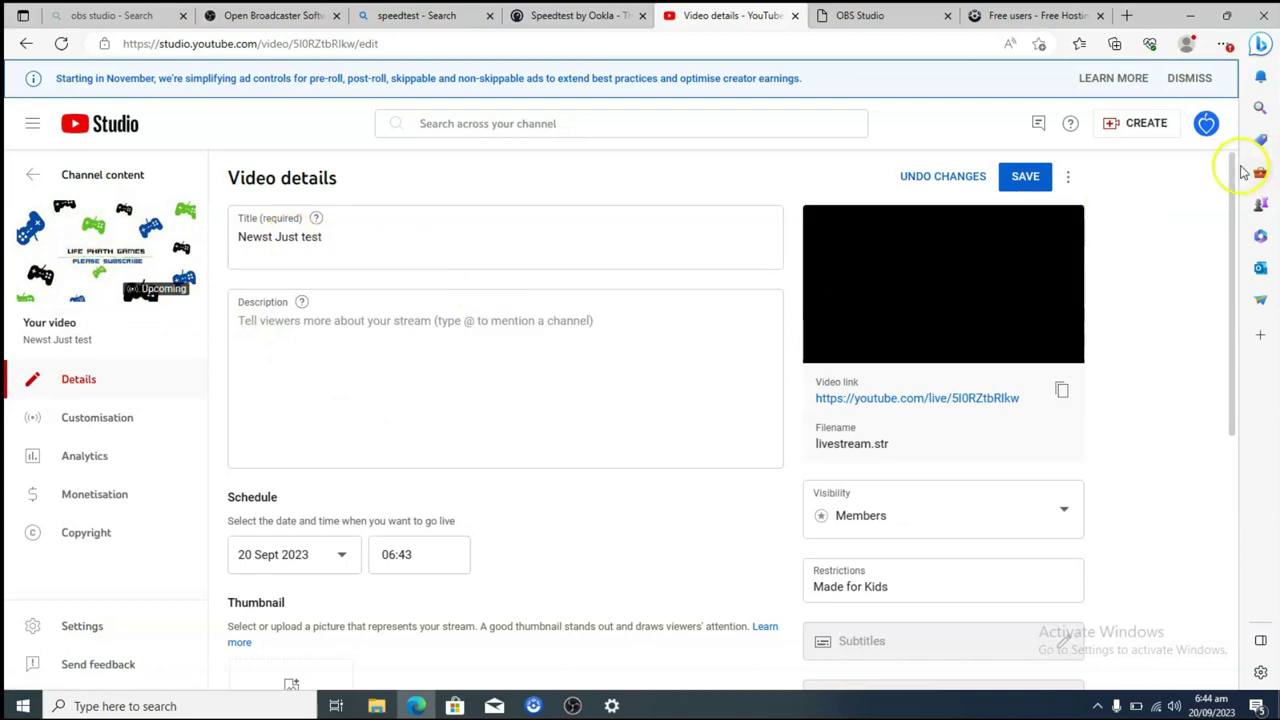
Upload the picture file "images" as the stream's thumbnail
drag(1234, 166, 1234, 271)
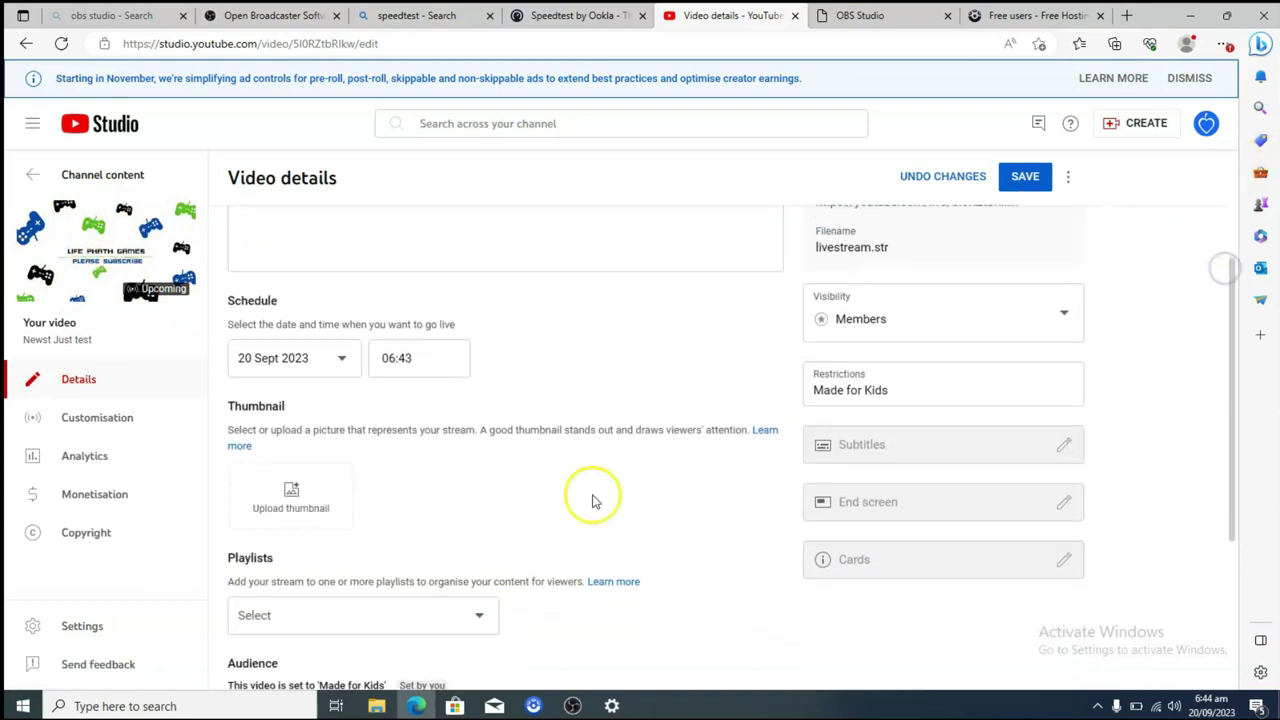
click(295, 494)
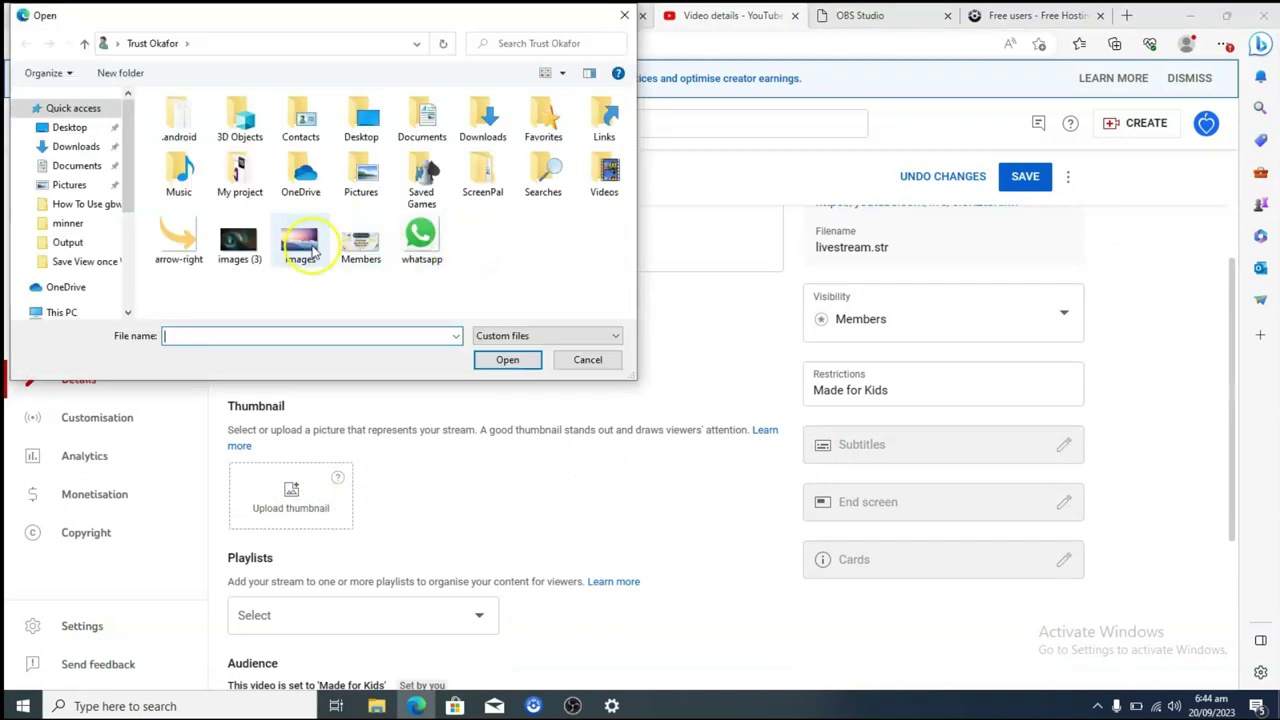
double_click(300, 250)
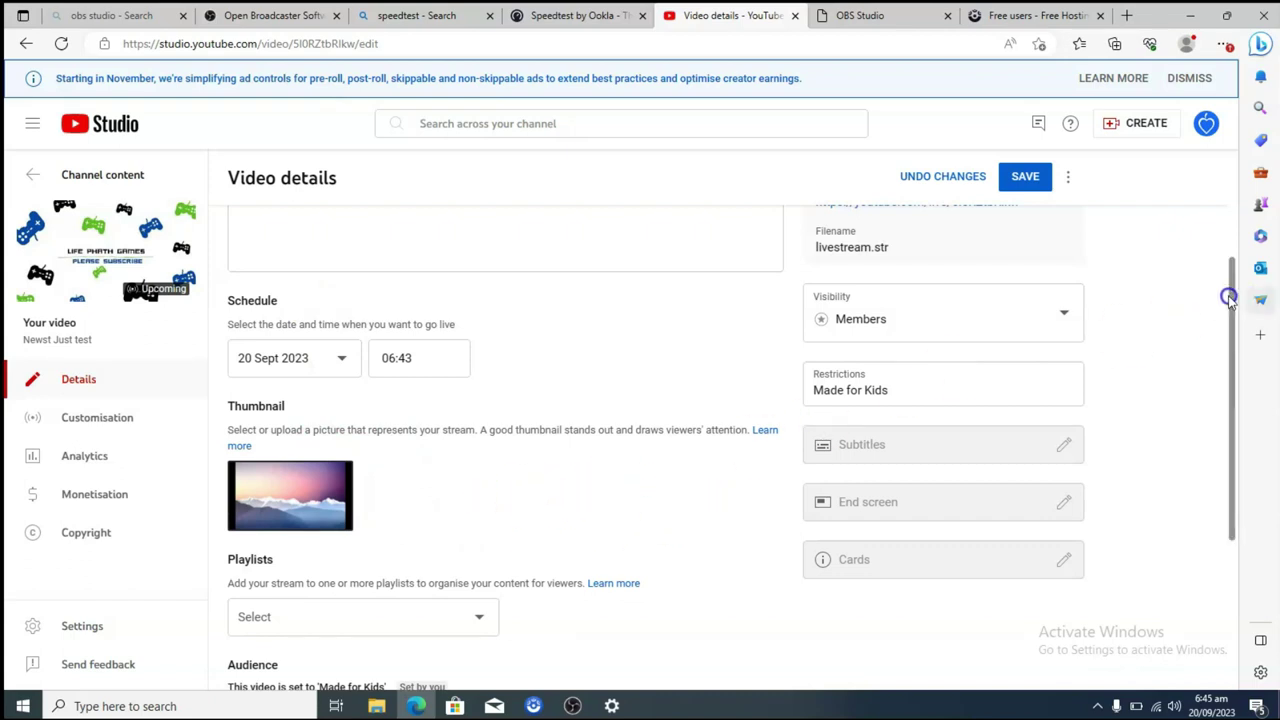
Expand the additional video detail options, review them and save the stream's changes
drag(1231, 306, 1213, 476)
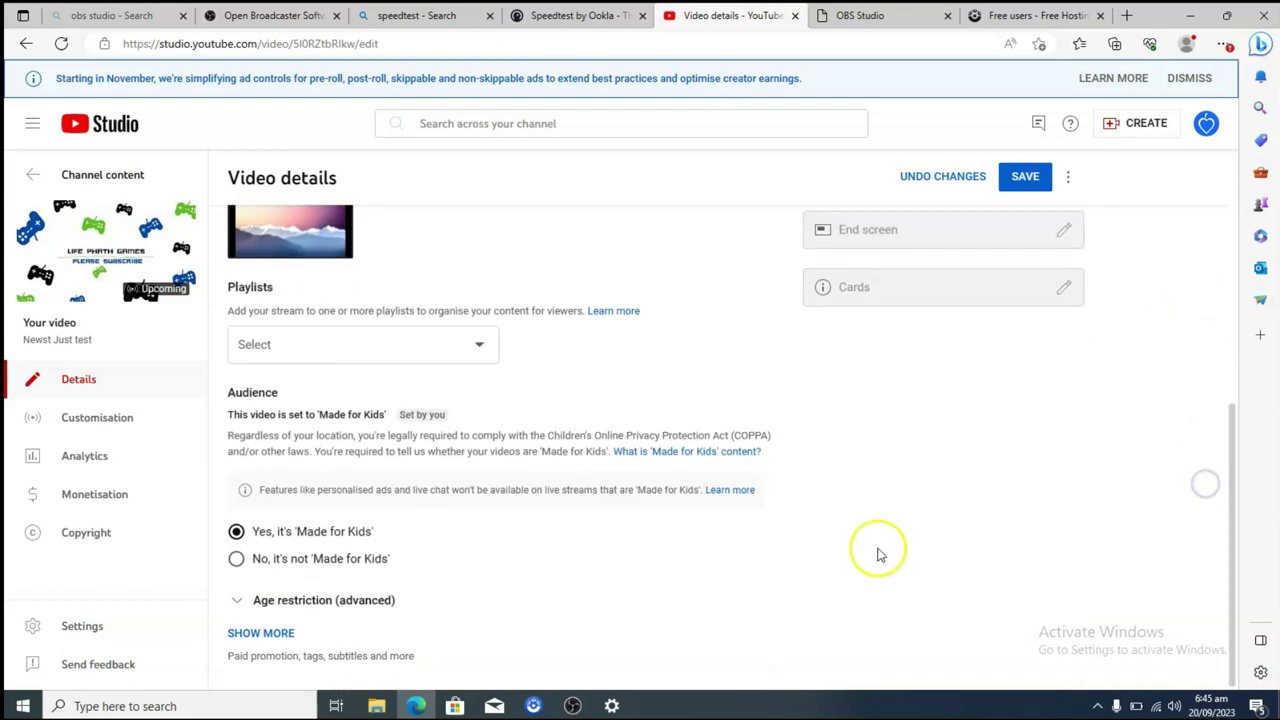
click(283, 636)
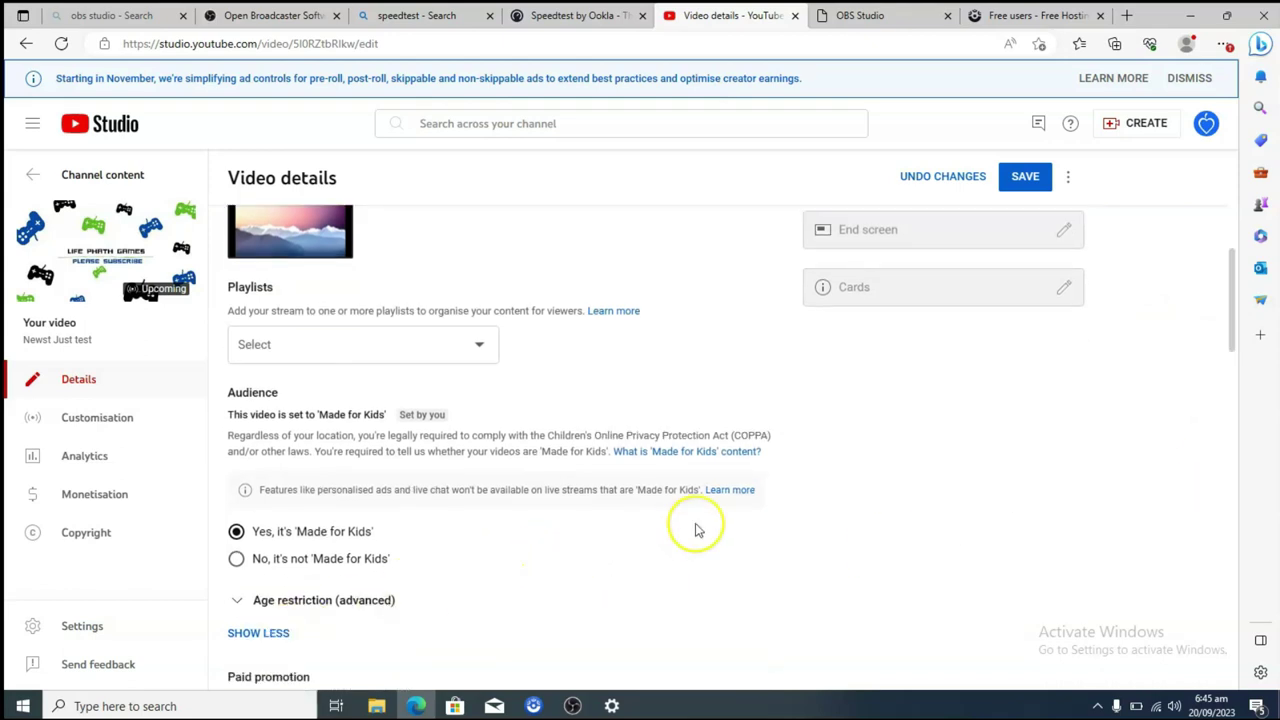
drag(1234, 303, 1257, 151)
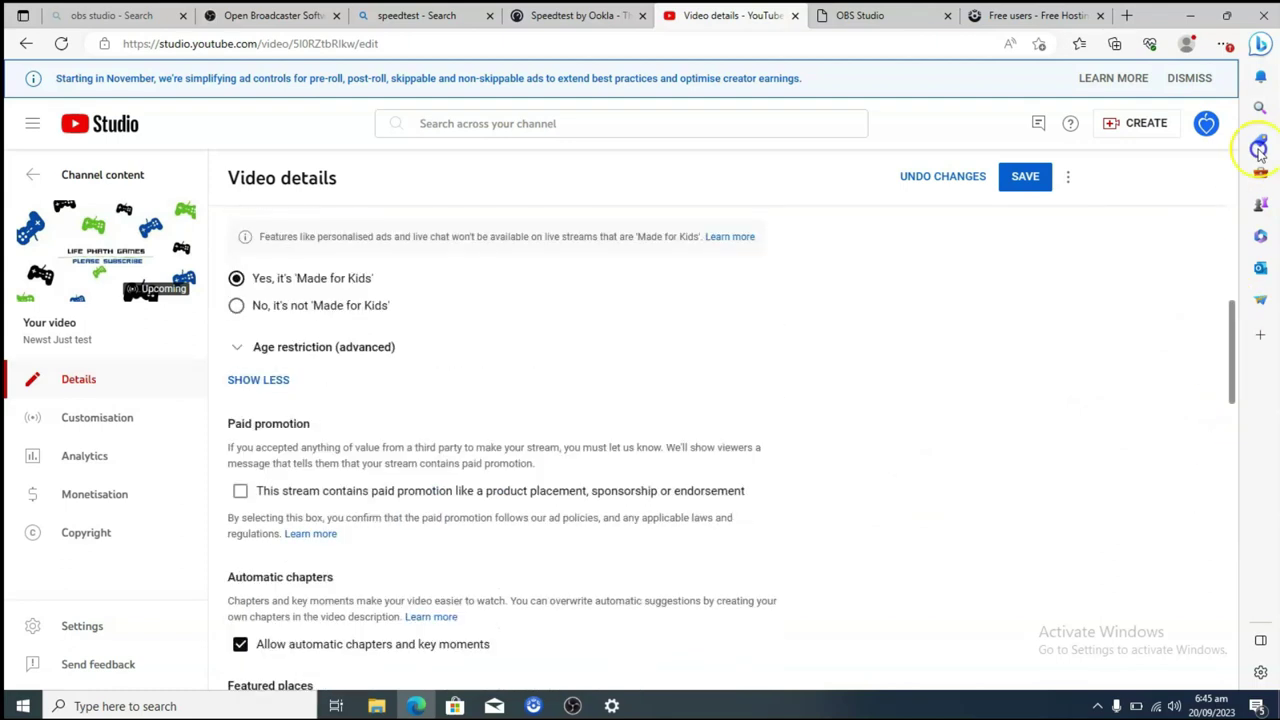
click(1027, 180)
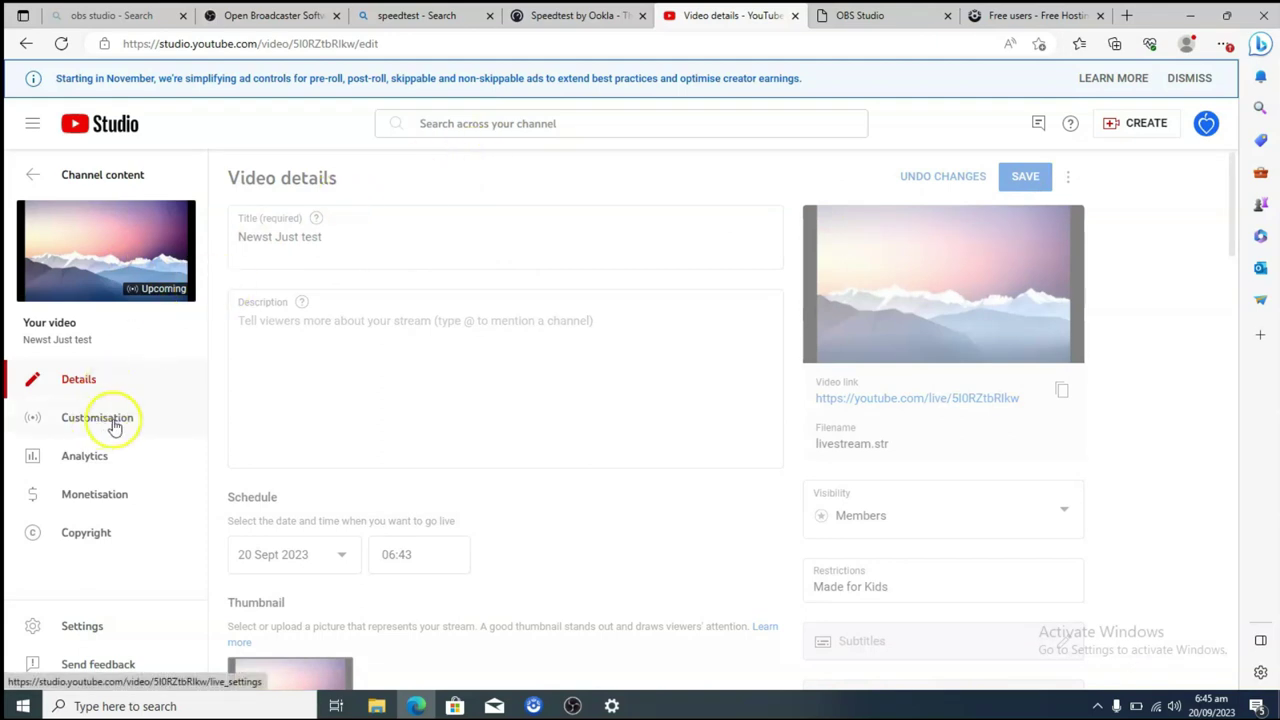
Reload the stuck video details page without discarding changes, and return to the channel's list of live streams
click(31, 177)
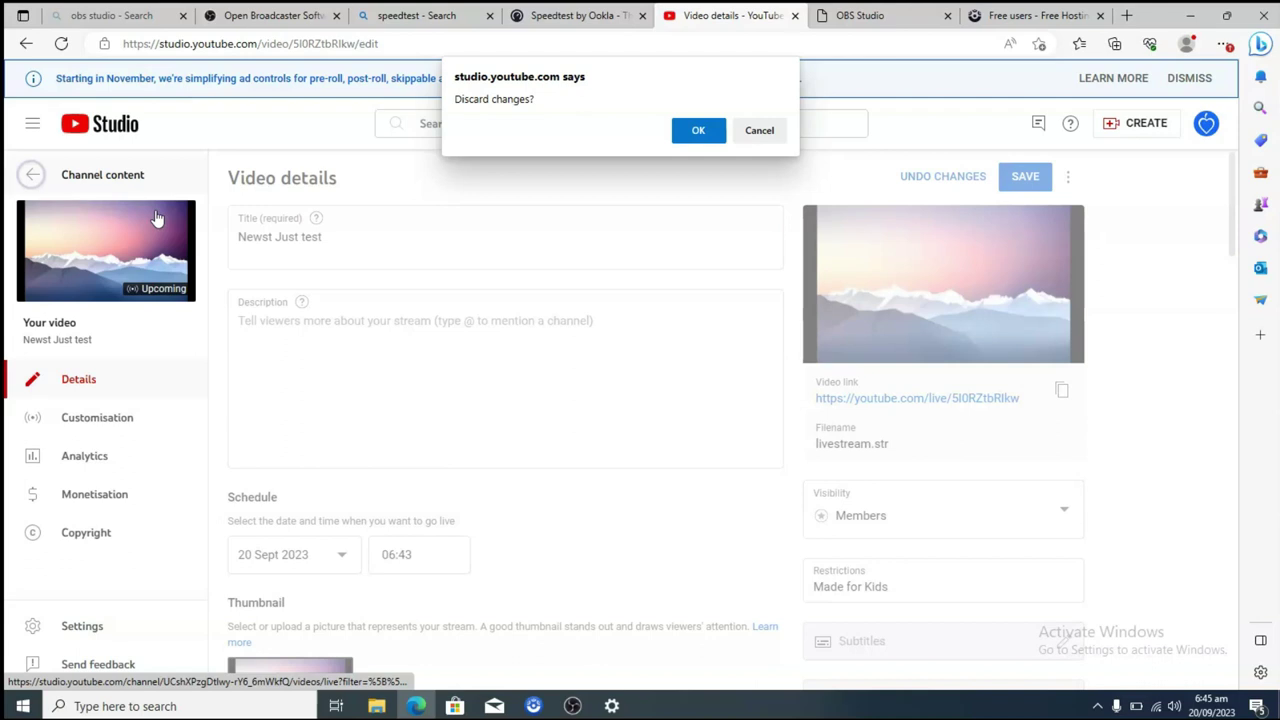
click(750, 131)
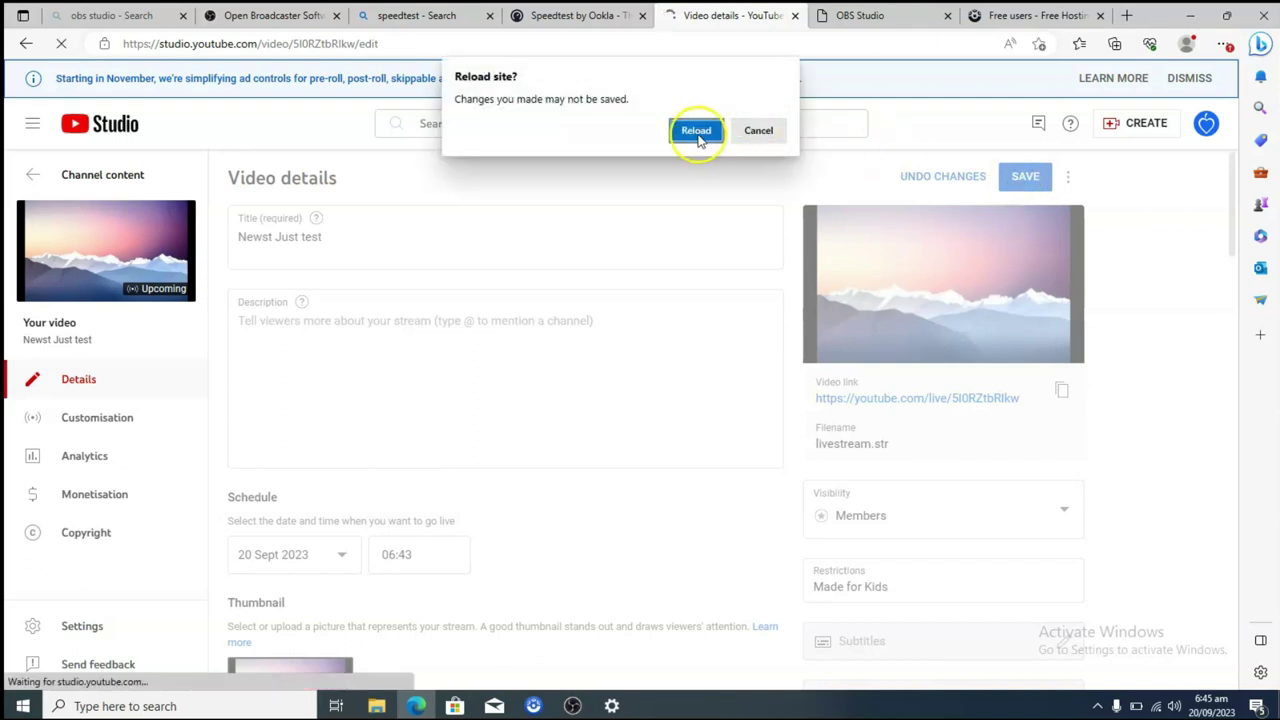
click(695, 131)
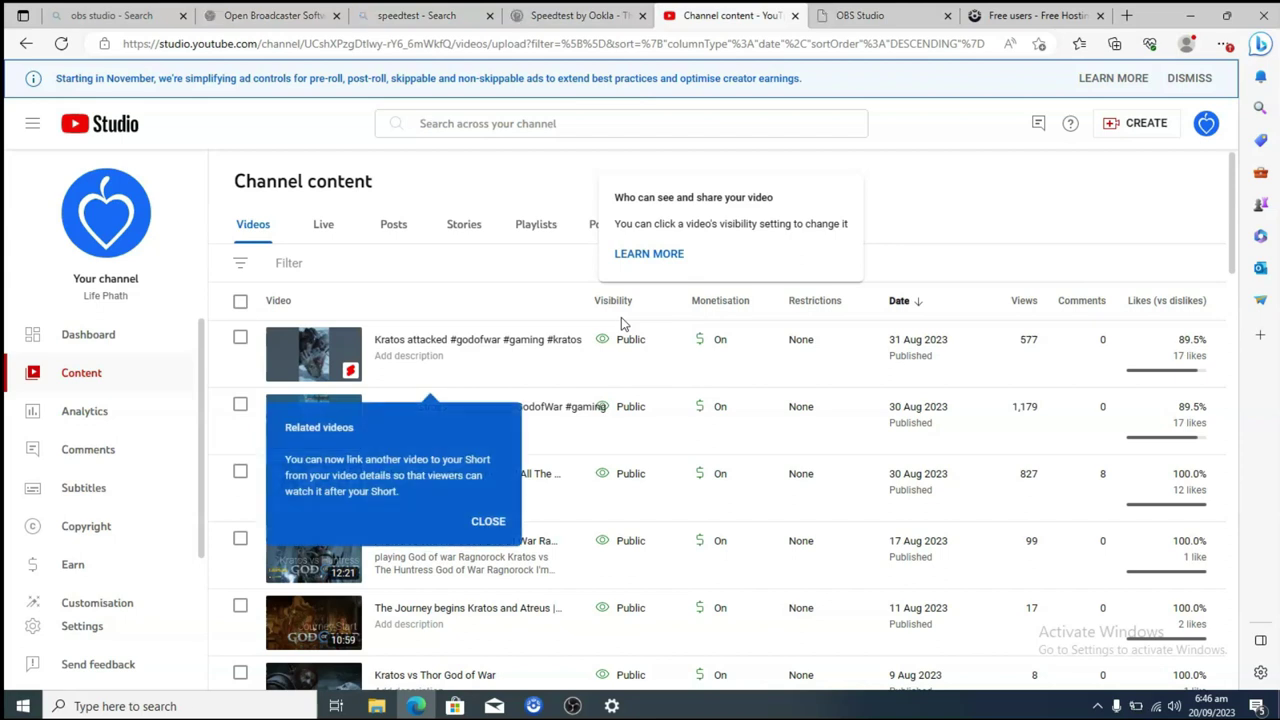
click(460, 474)
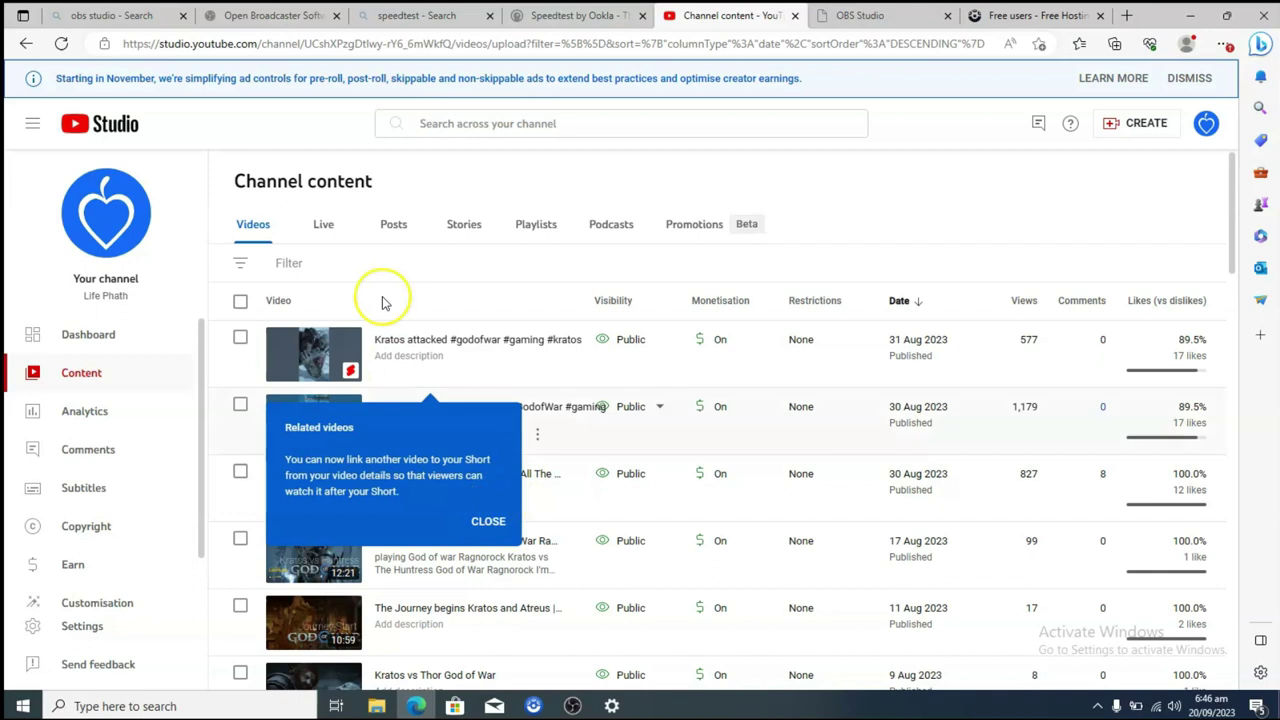
click(325, 222)
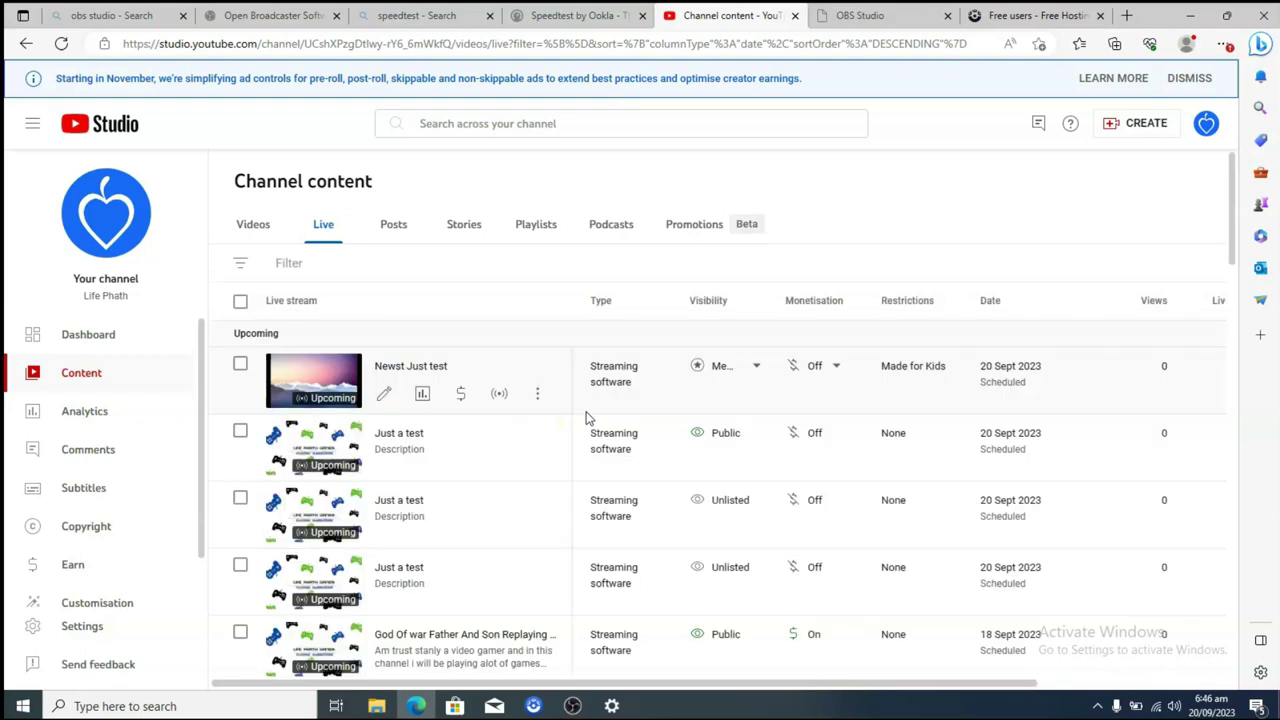
Open the "Newst Just test" stream in the Live Control Room and review its stream settings
click(499, 395)
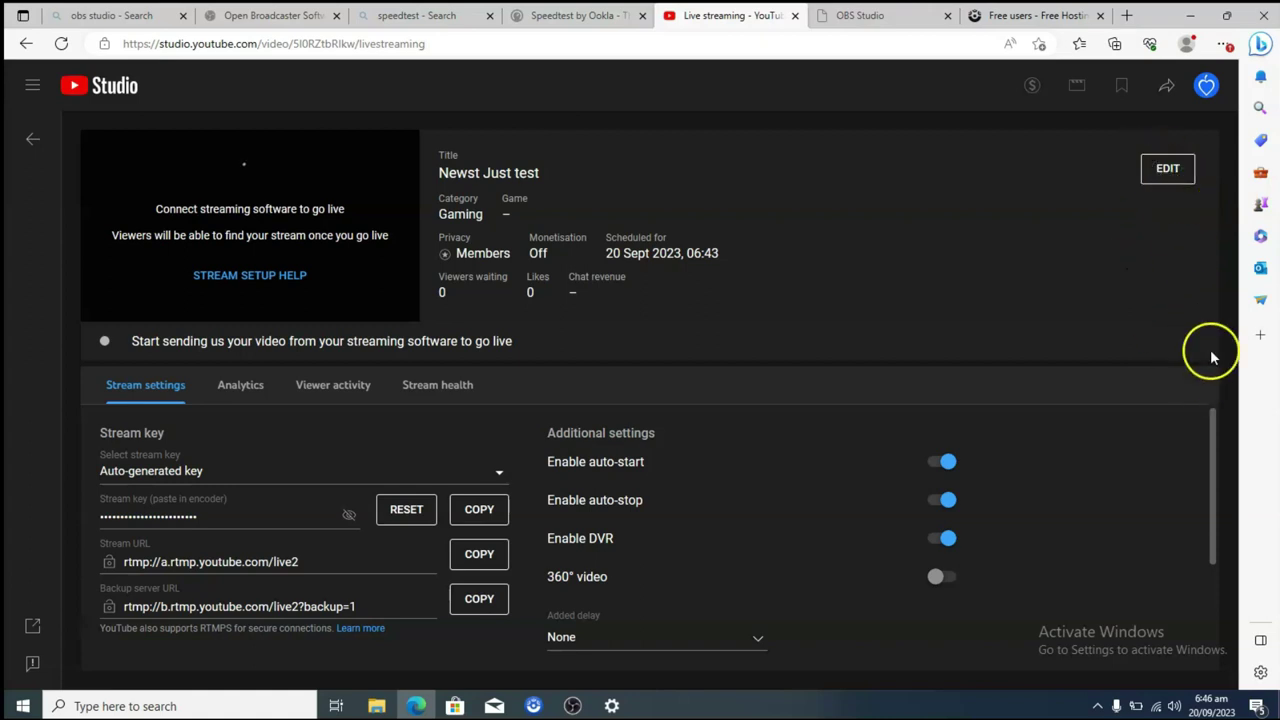
drag(1215, 450, 1213, 549)
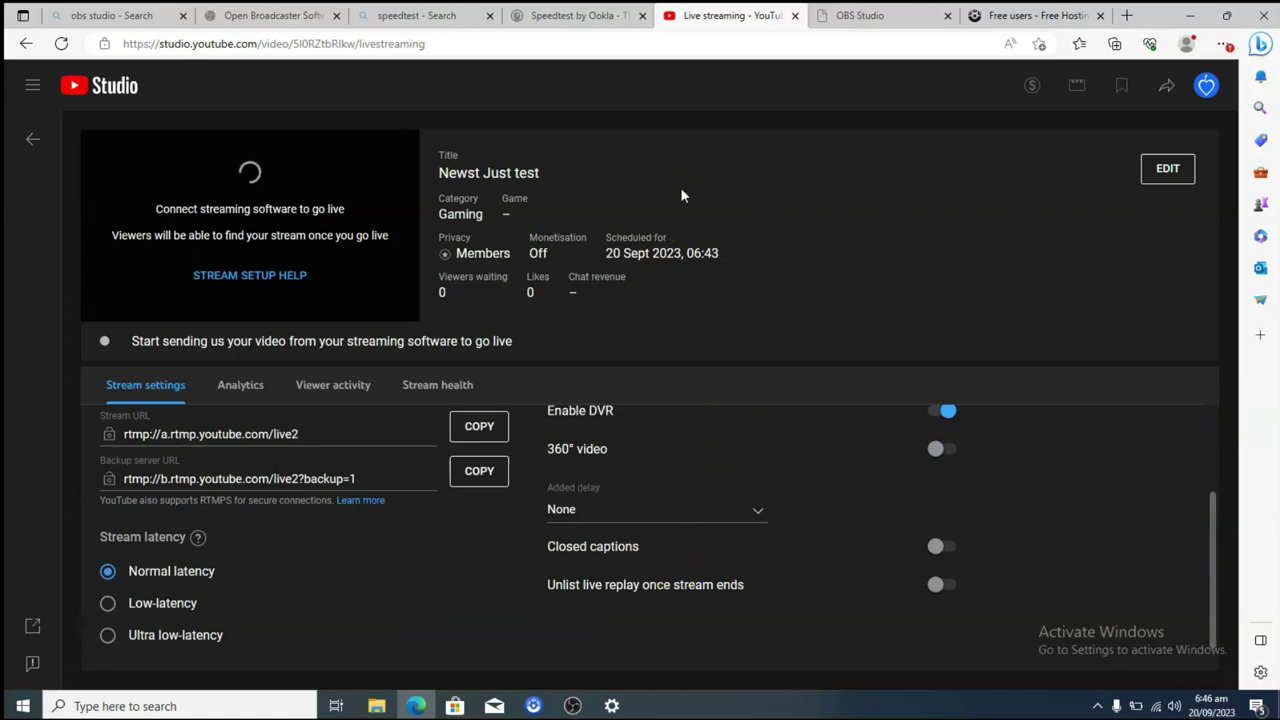
Switch to OBS Studio and start streaming to the YouTube broadcast
click(572, 706)
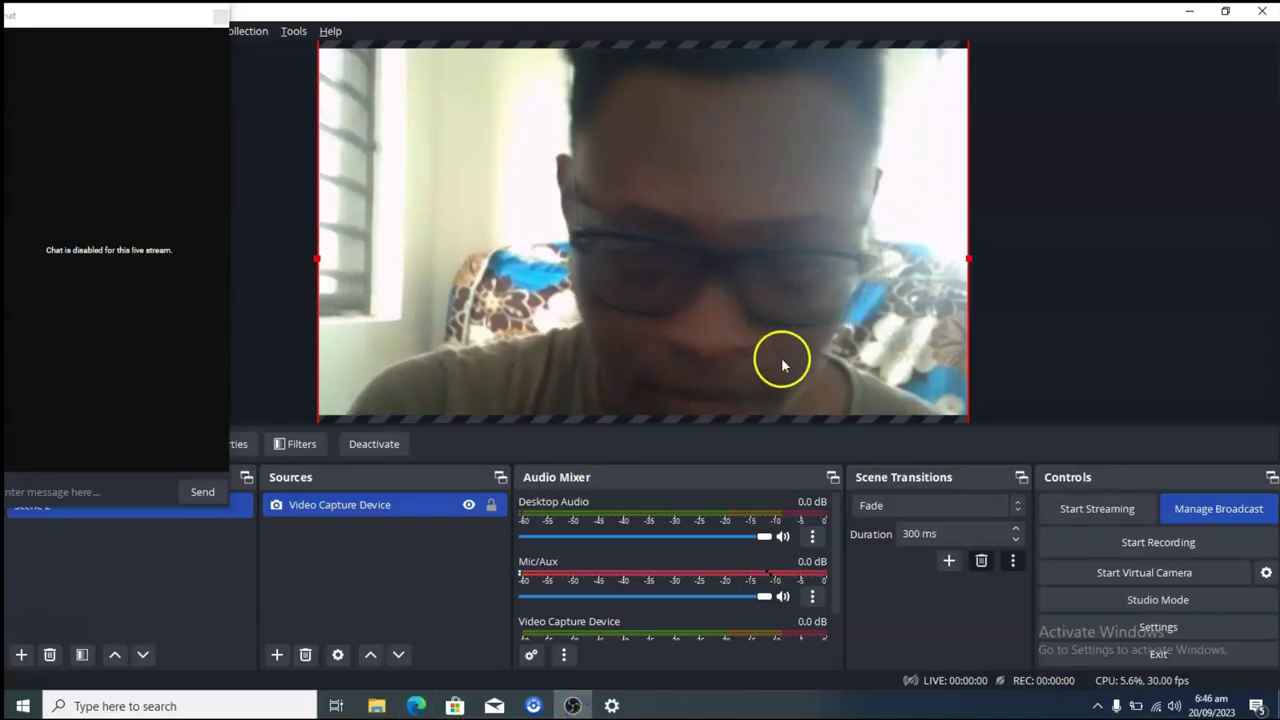
click(1104, 510)
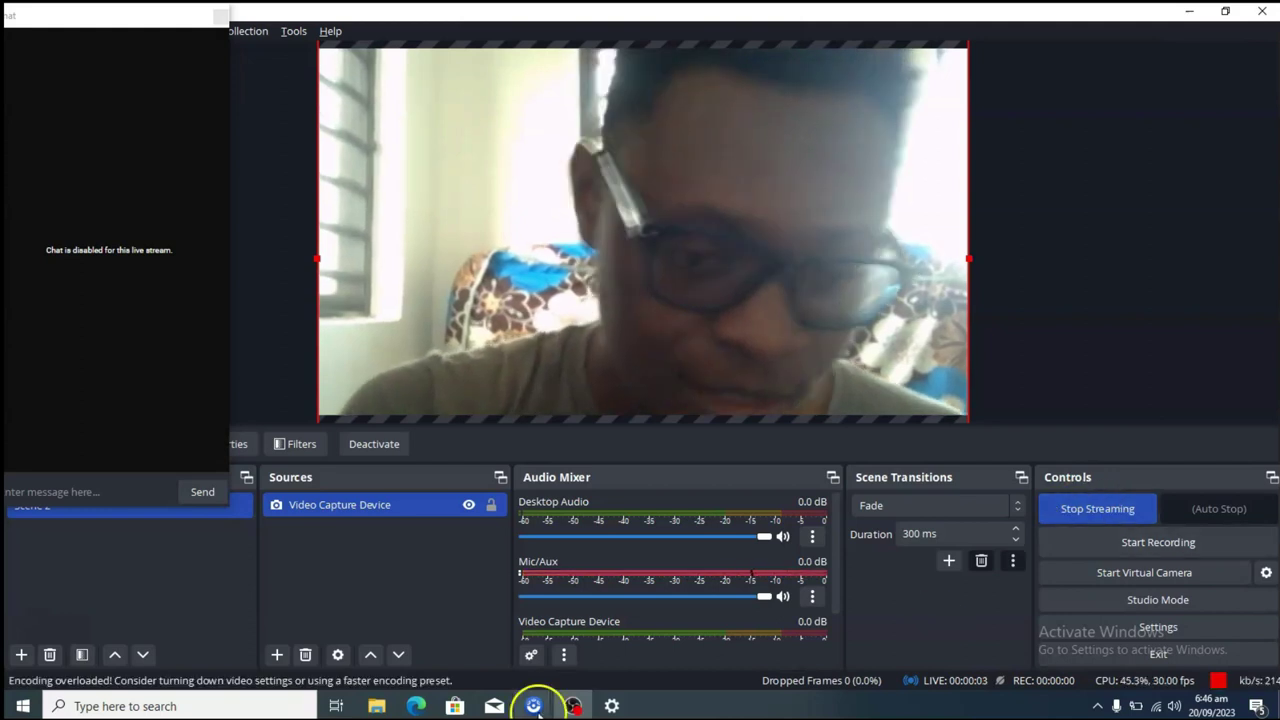
Switch to Edge and check the live stream preview in the Live Control Room
click(419, 706)
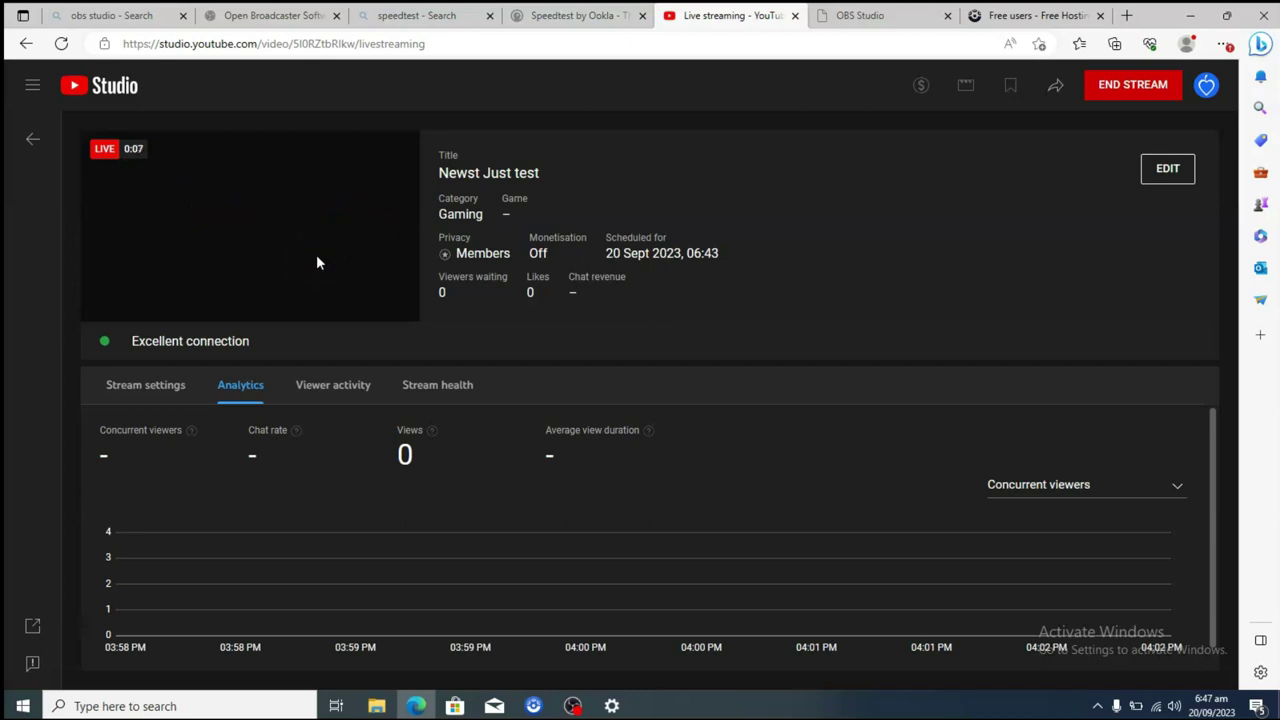
click(242, 193)
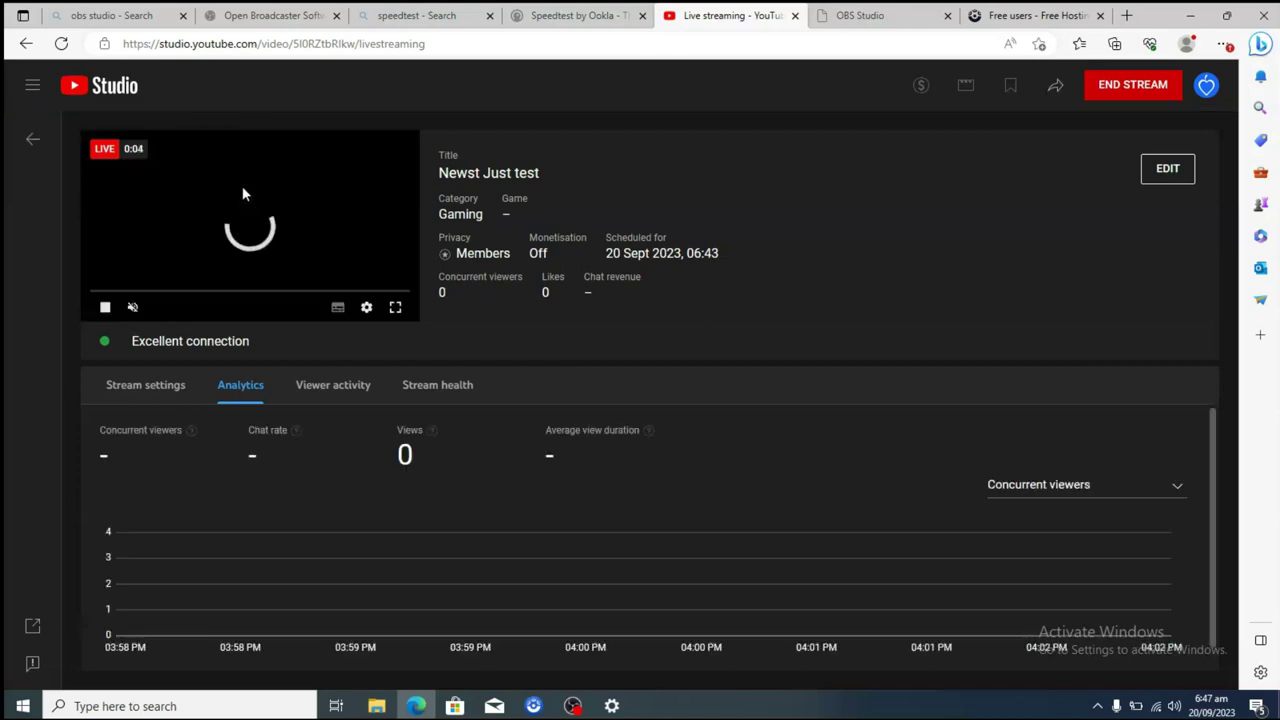
click(258, 197)
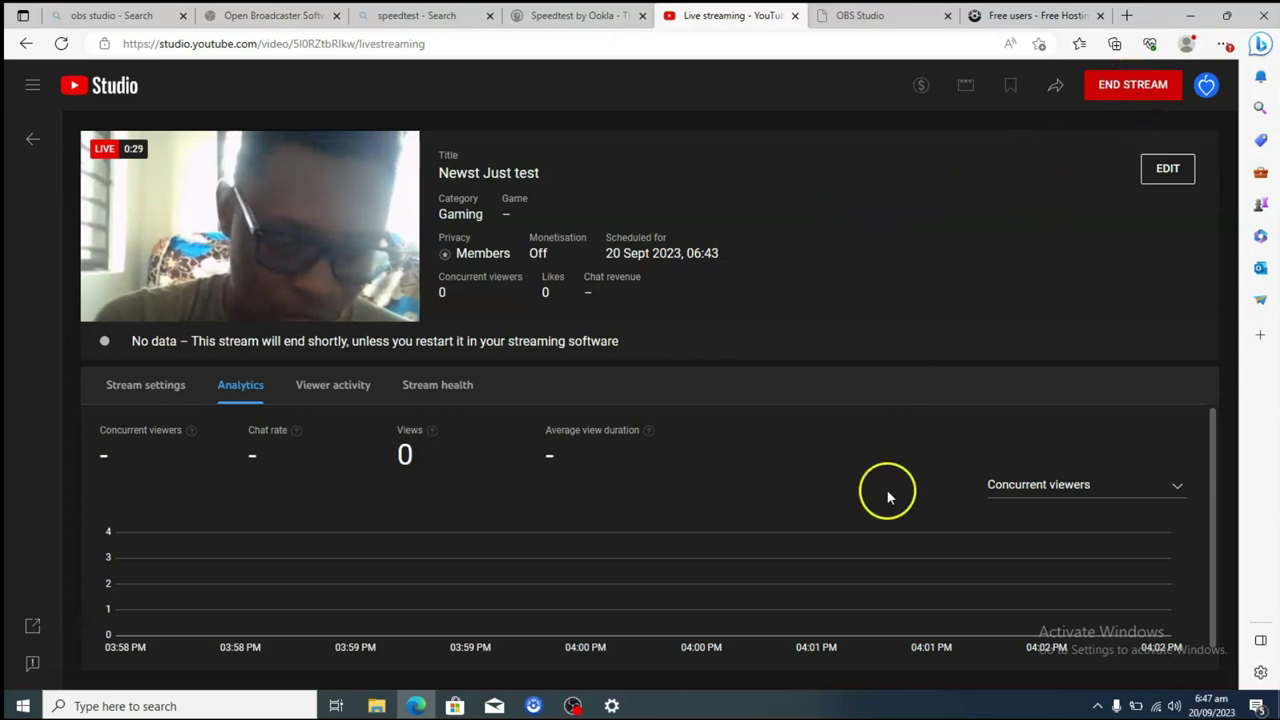
Switch to OBS Studio and check the live chat window while streaming
click(573, 706)
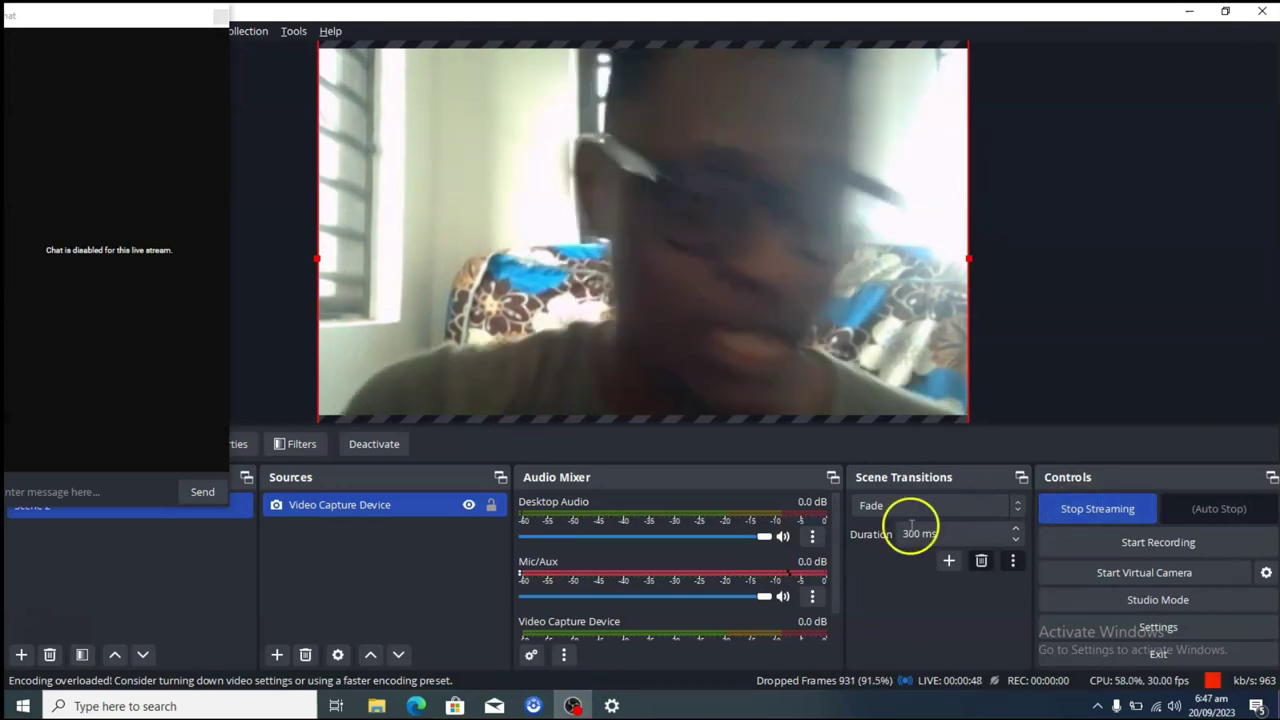
click(165, 250)
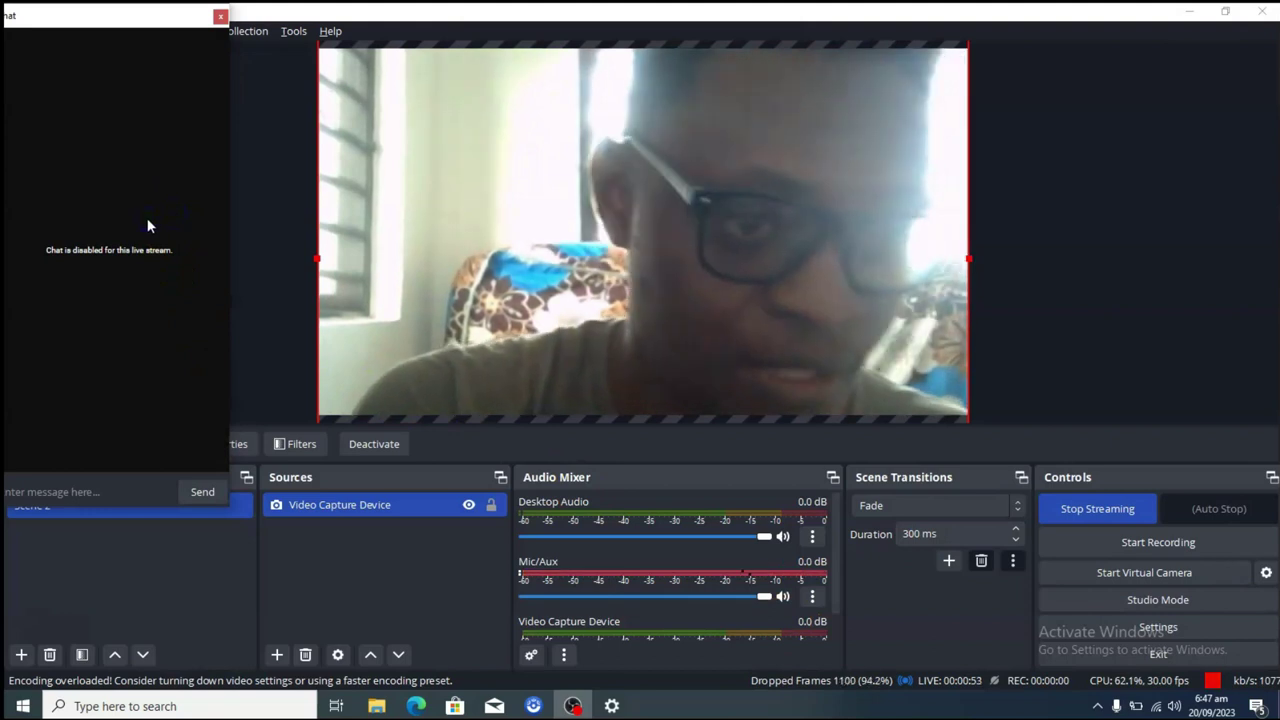
triple_click(149, 225)
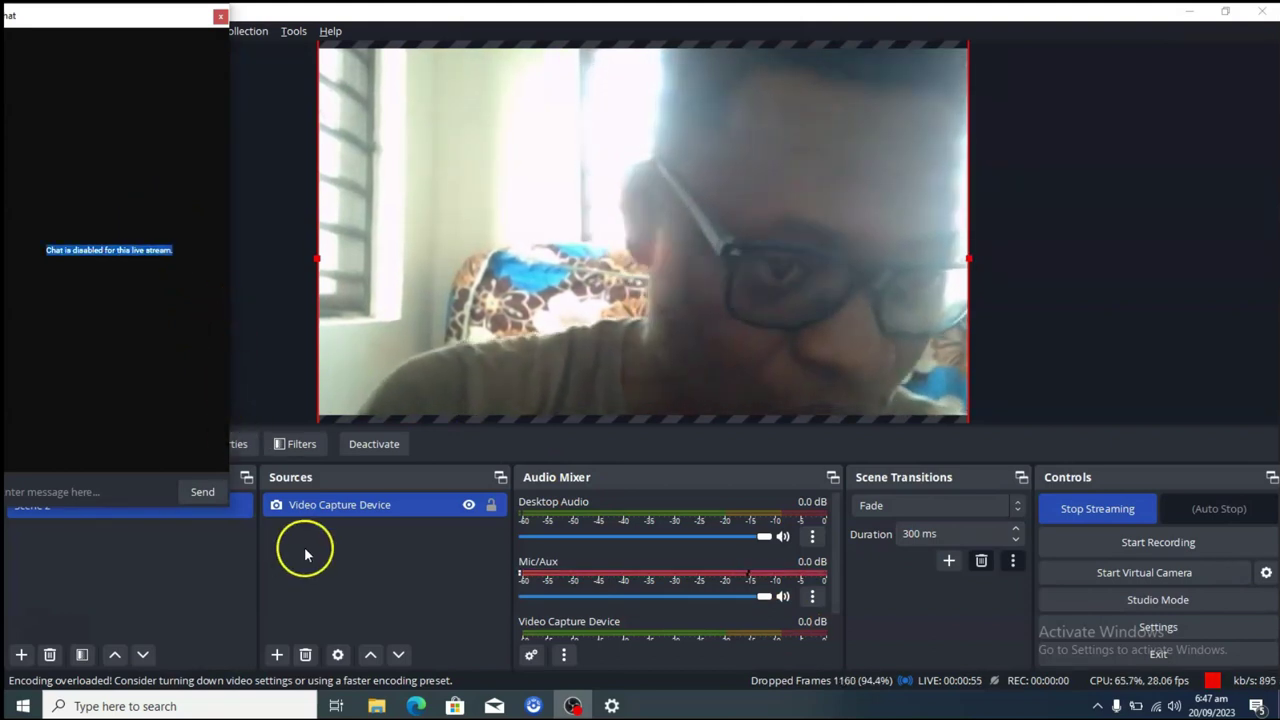
Switch back to Edge, show the live stream's settings and open its details for editing
click(433, 706)
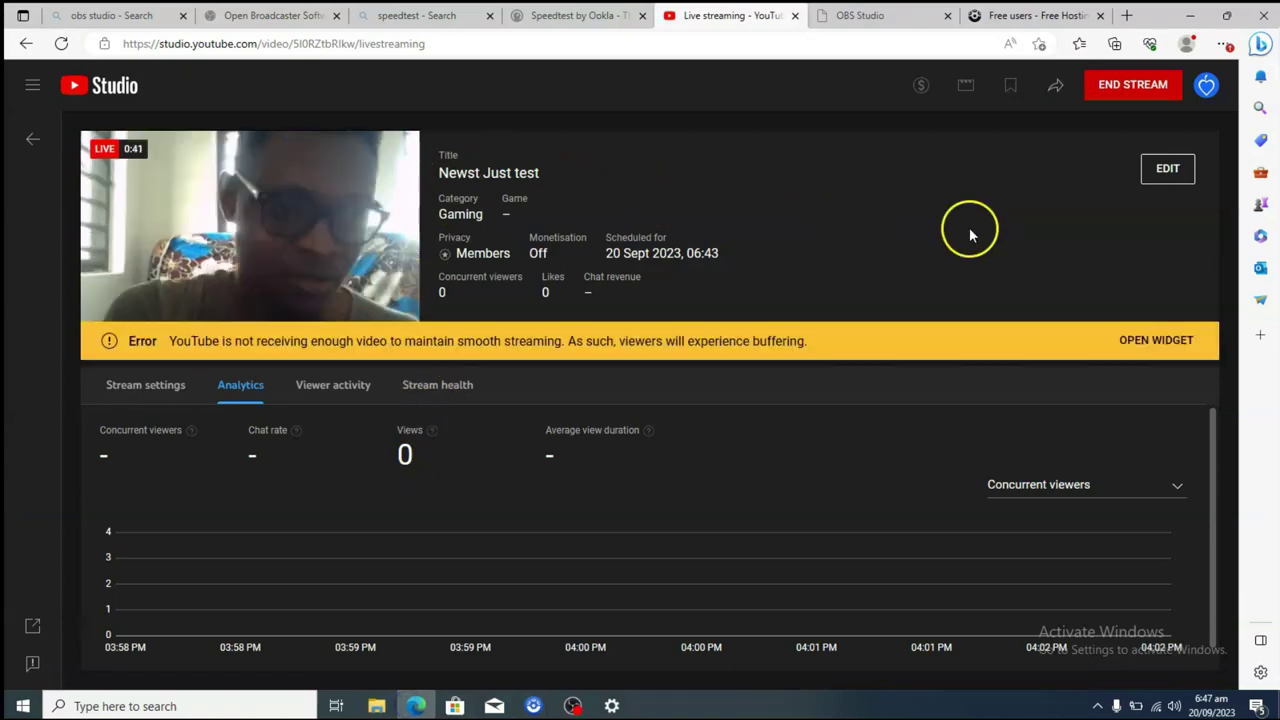
drag(1214, 457, 1220, 406)
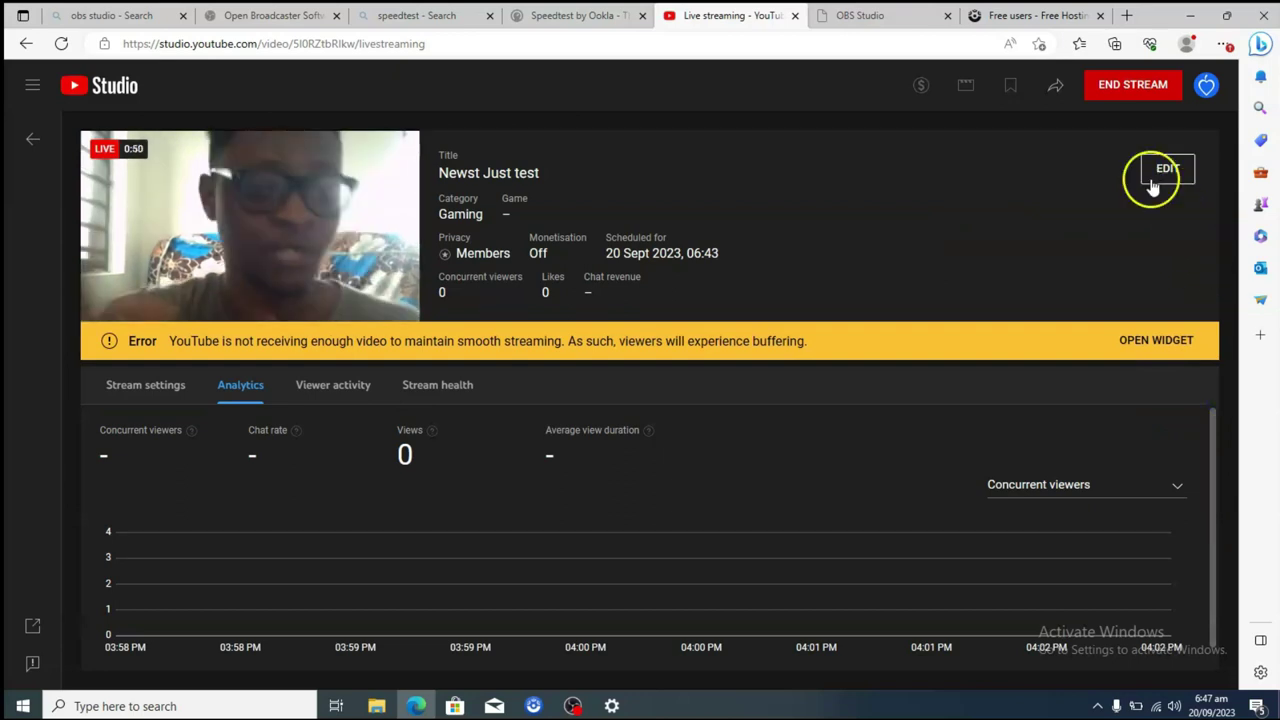
click(146, 386)
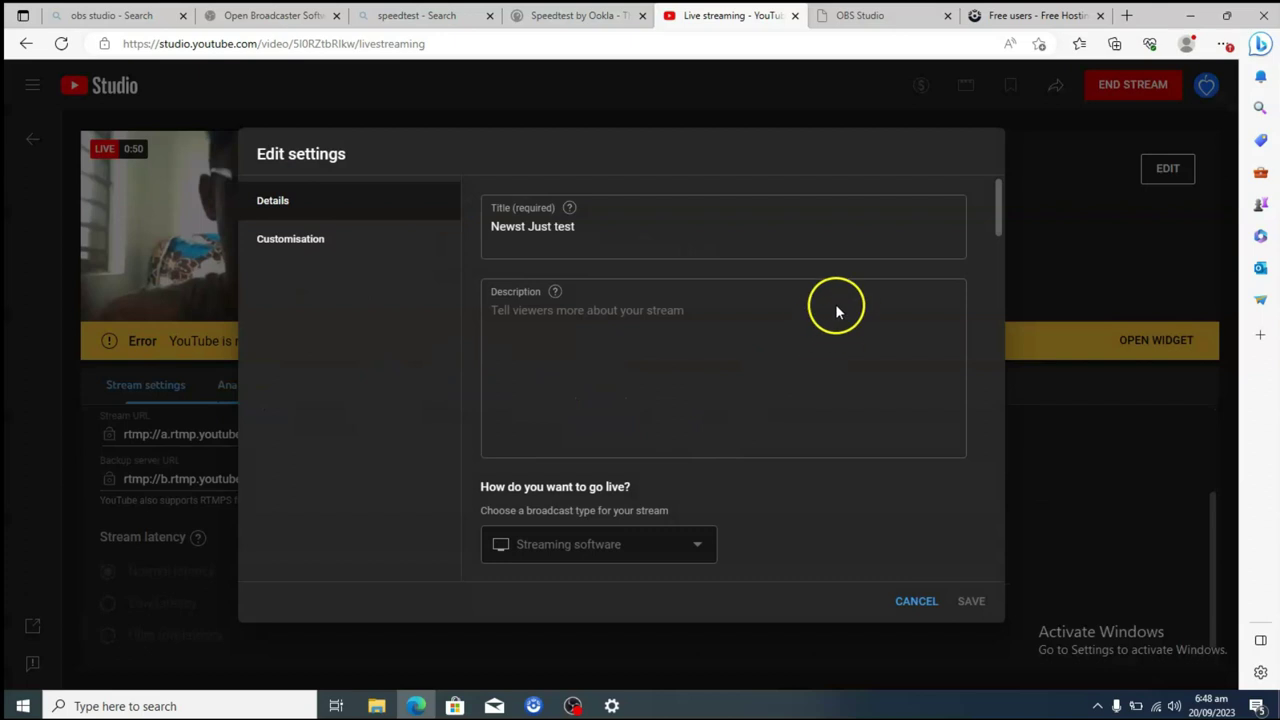
Review the stream's Details settings and its Customisation options for live chat, participants and reactions
drag(997, 209, 993, 338)
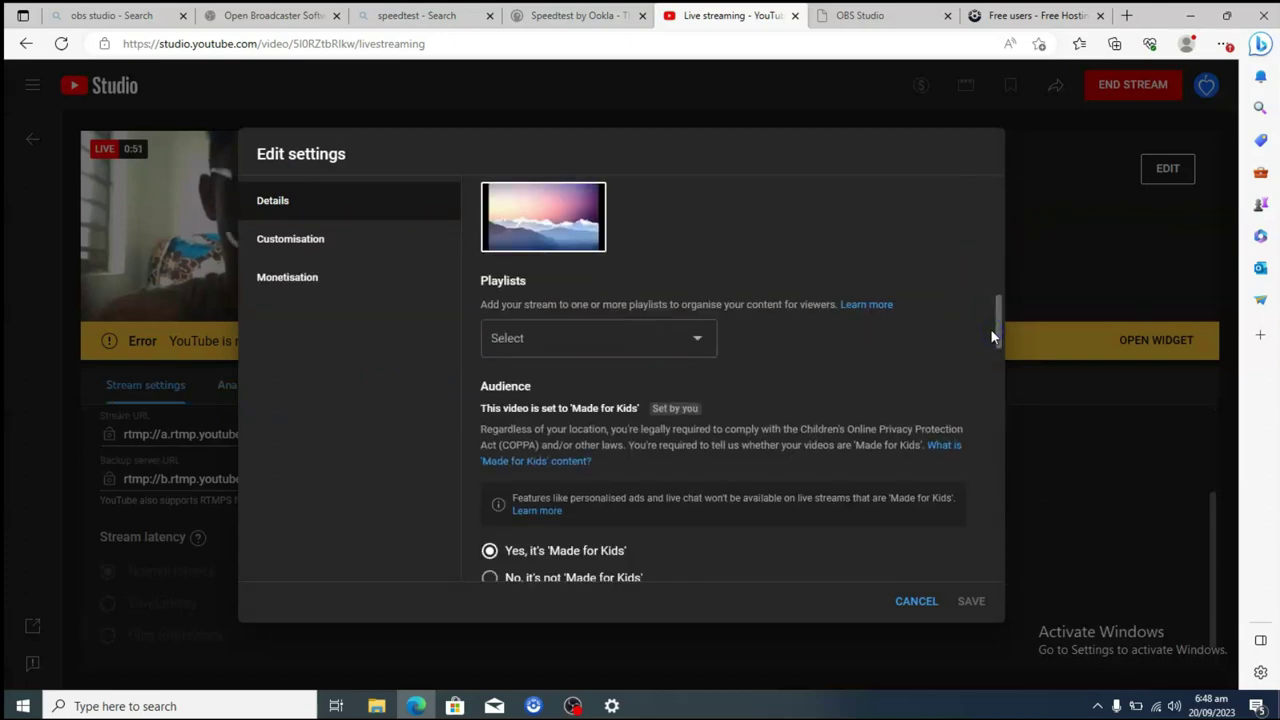
drag(993, 337, 975, 577)
drag(975, 482, 986, 160)
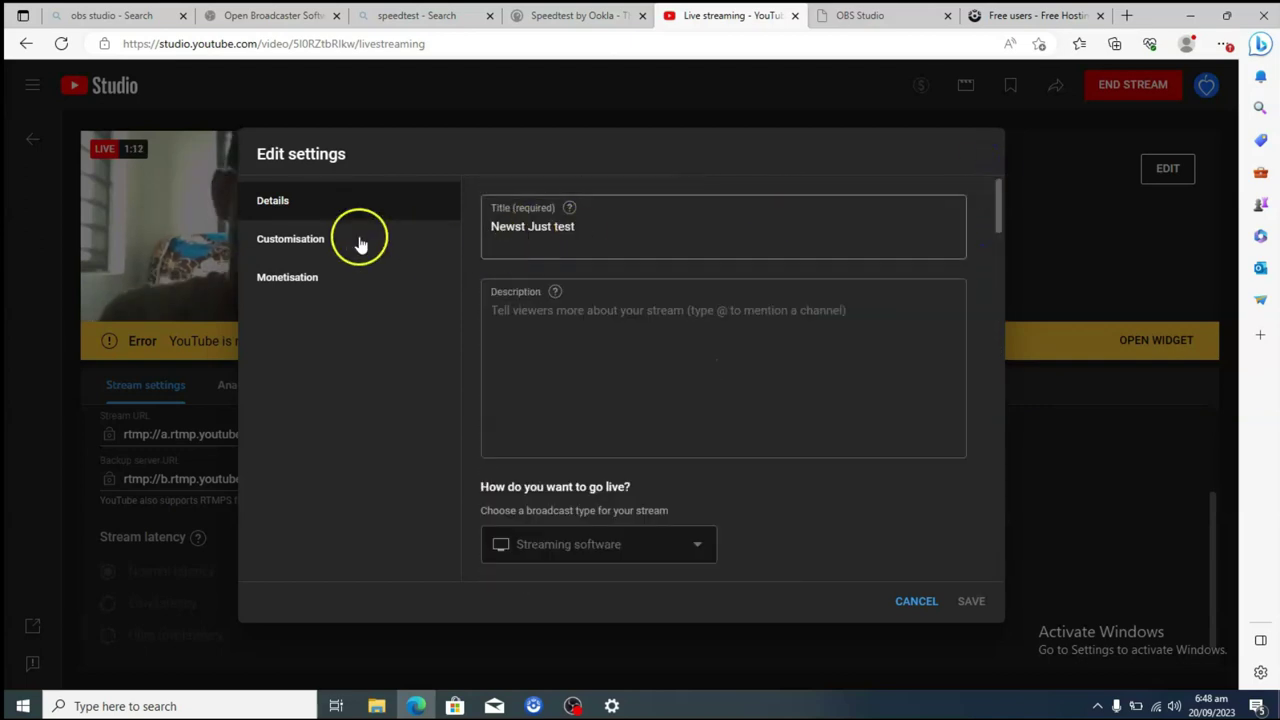
click(318, 241)
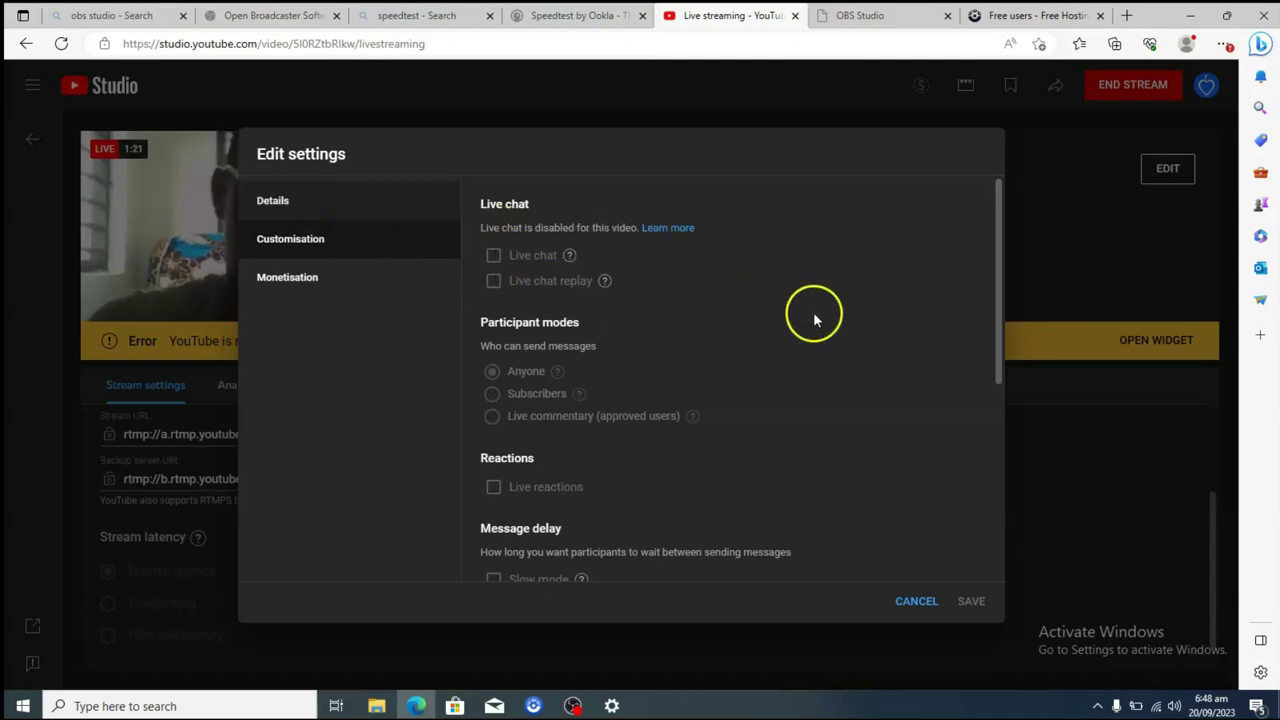
drag(997, 223, 980, 371)
Set the stream's audience to "No, it's not 'Made for Kids'", check the live chat customisation and save the settings
click(490, 307)
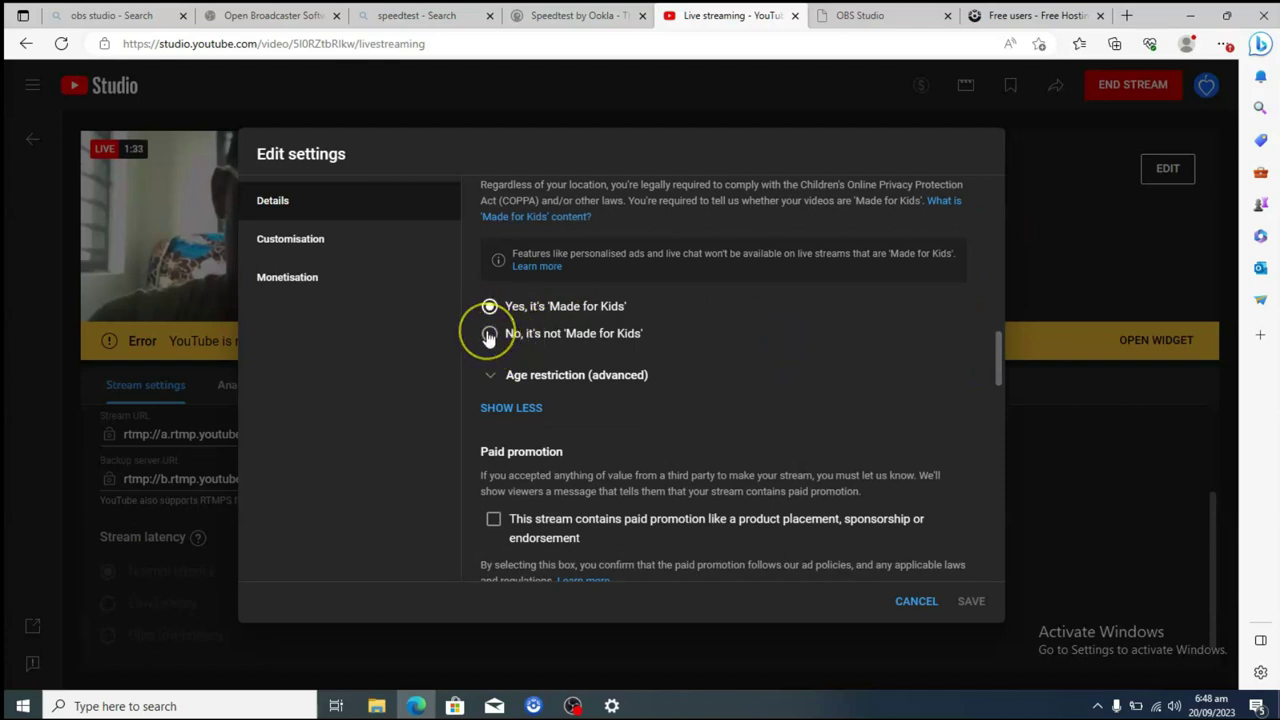
click(489, 334)
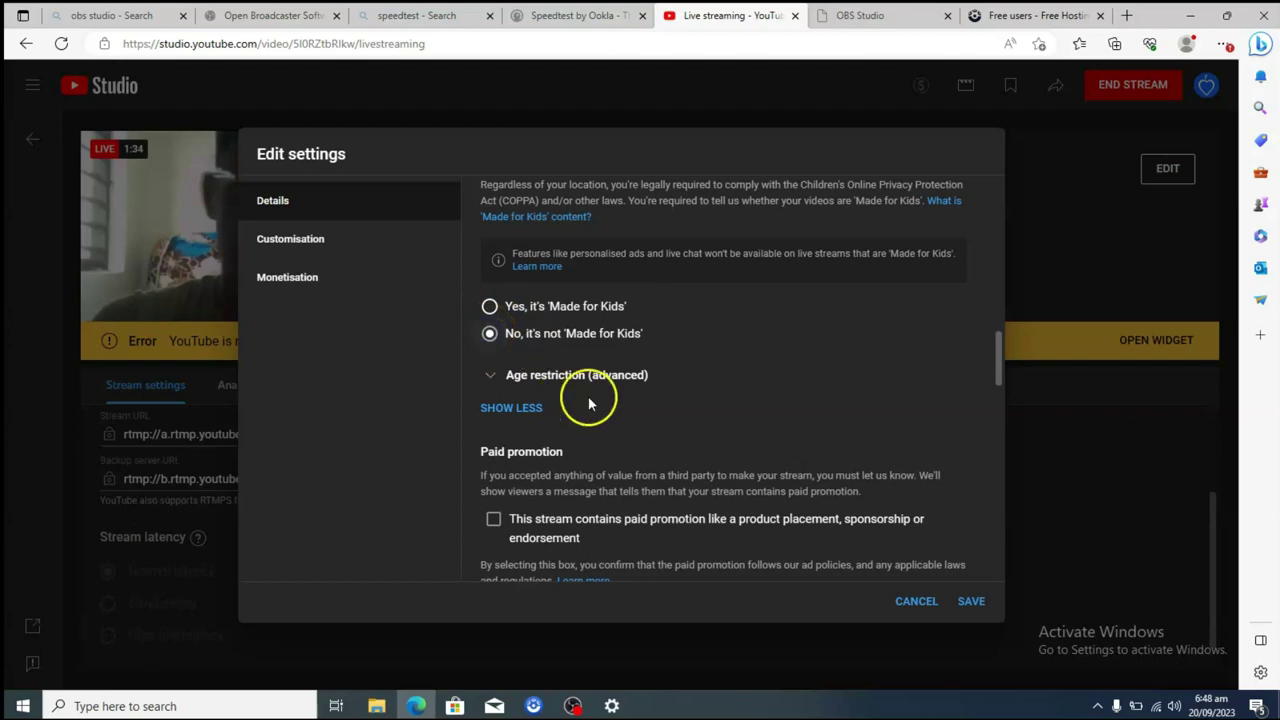
click(323, 246)
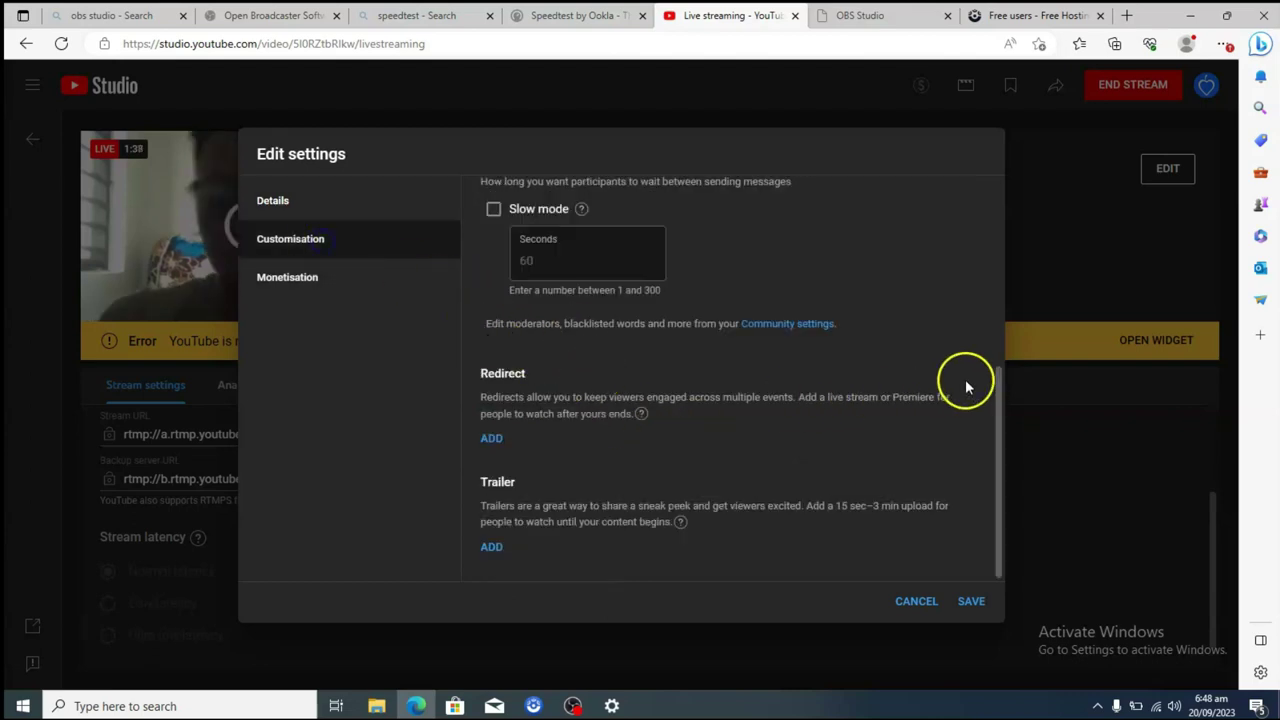
drag(997, 366, 997, 262)
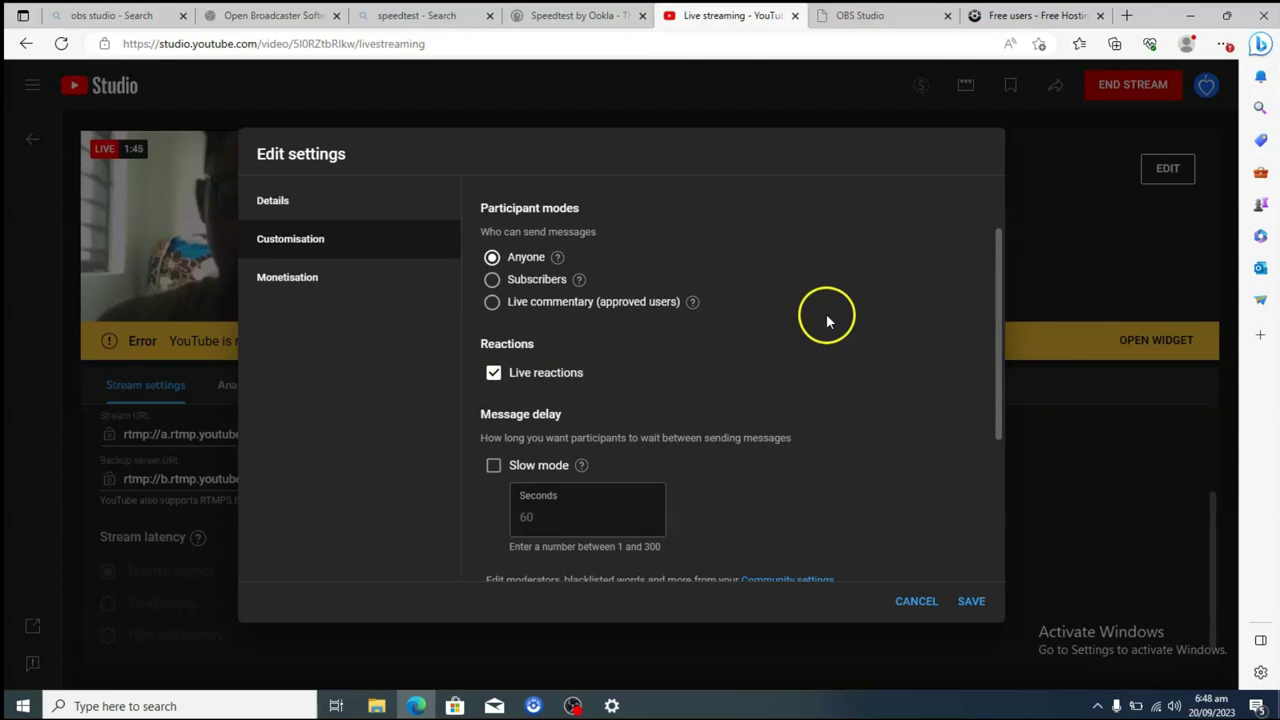
scroll(1000, 225, up, 1)
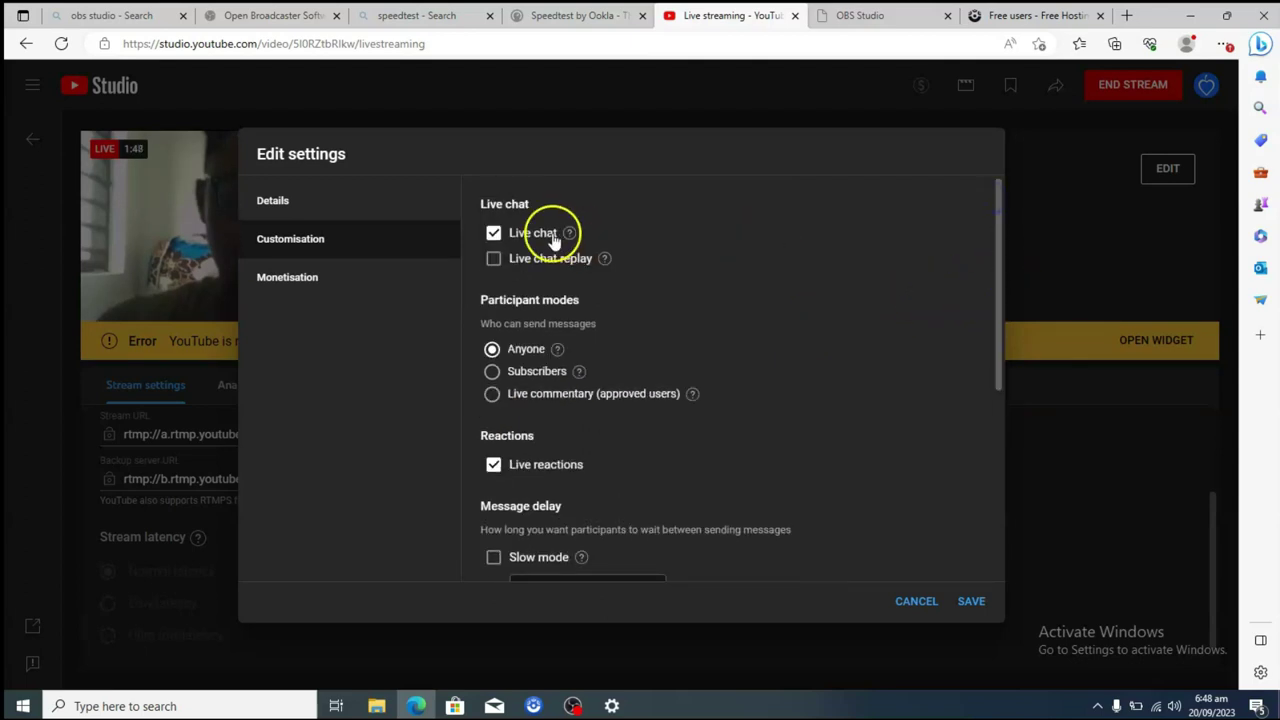
click(969, 601)
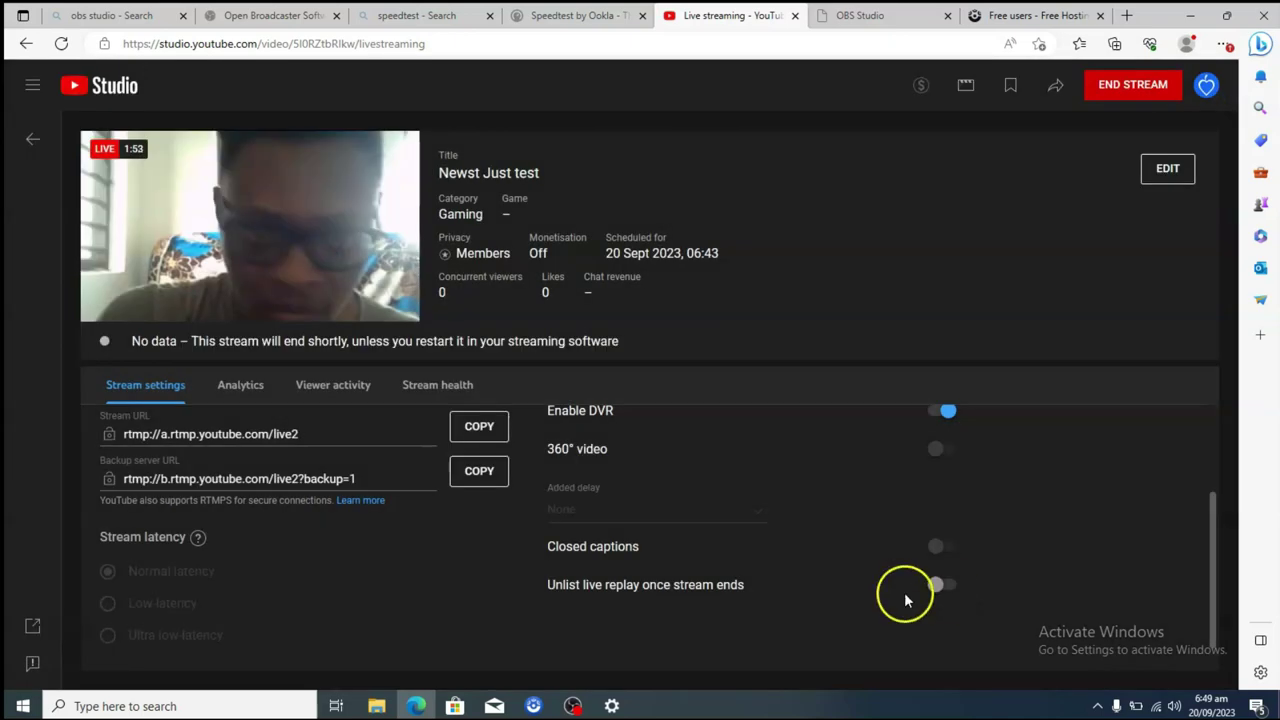
Switch to OBS Studio, try to send a short test message in the live chat and move the Chat window fully into view
click(572, 706)
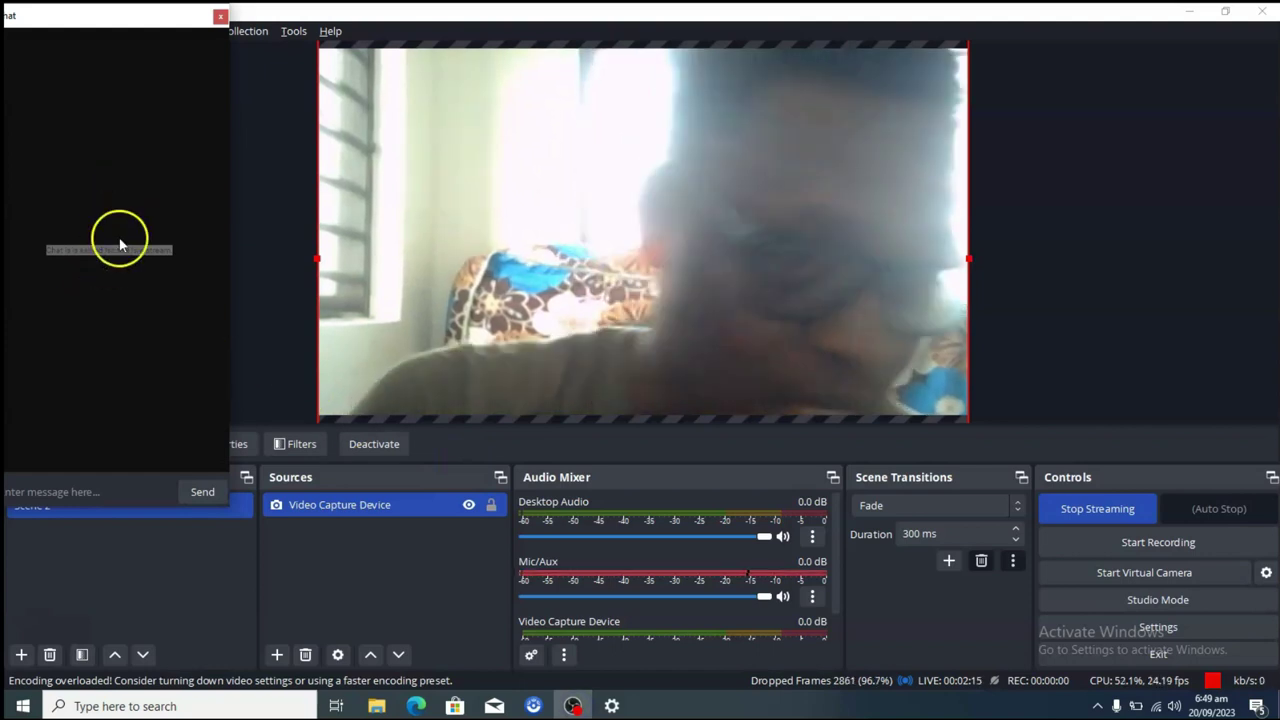
click(82, 490)
text(ee)
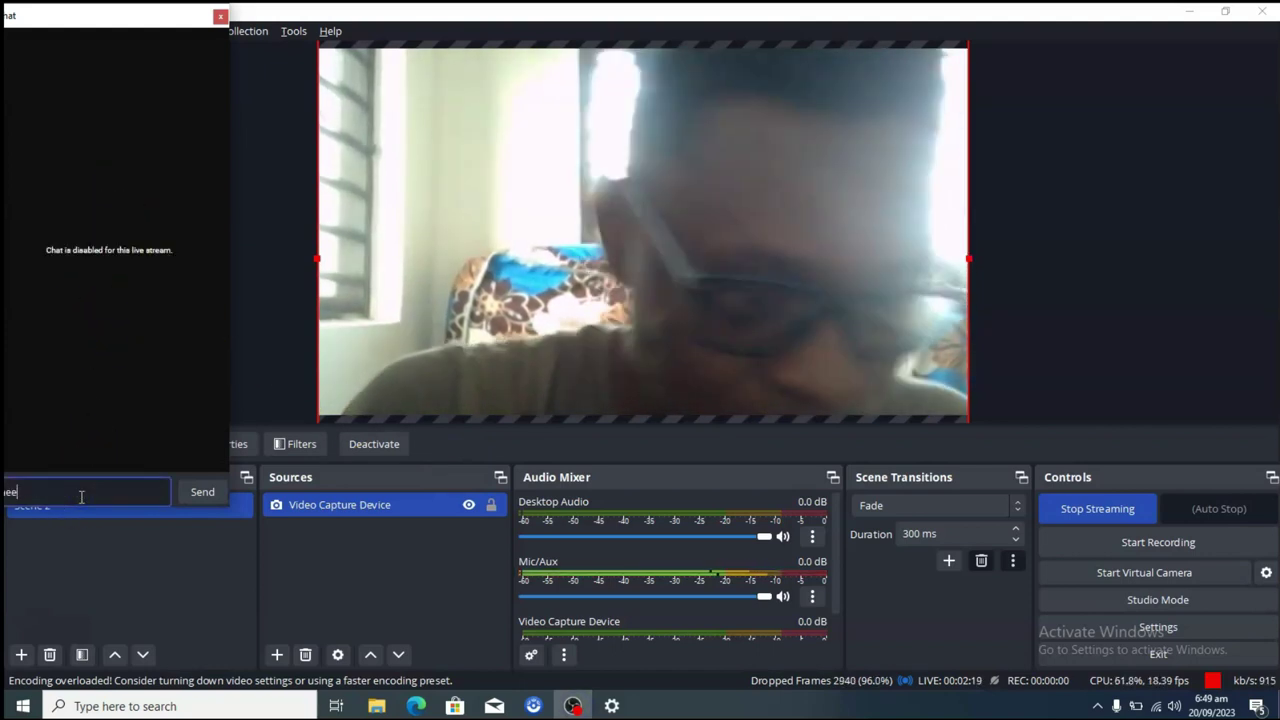
click(203, 492)
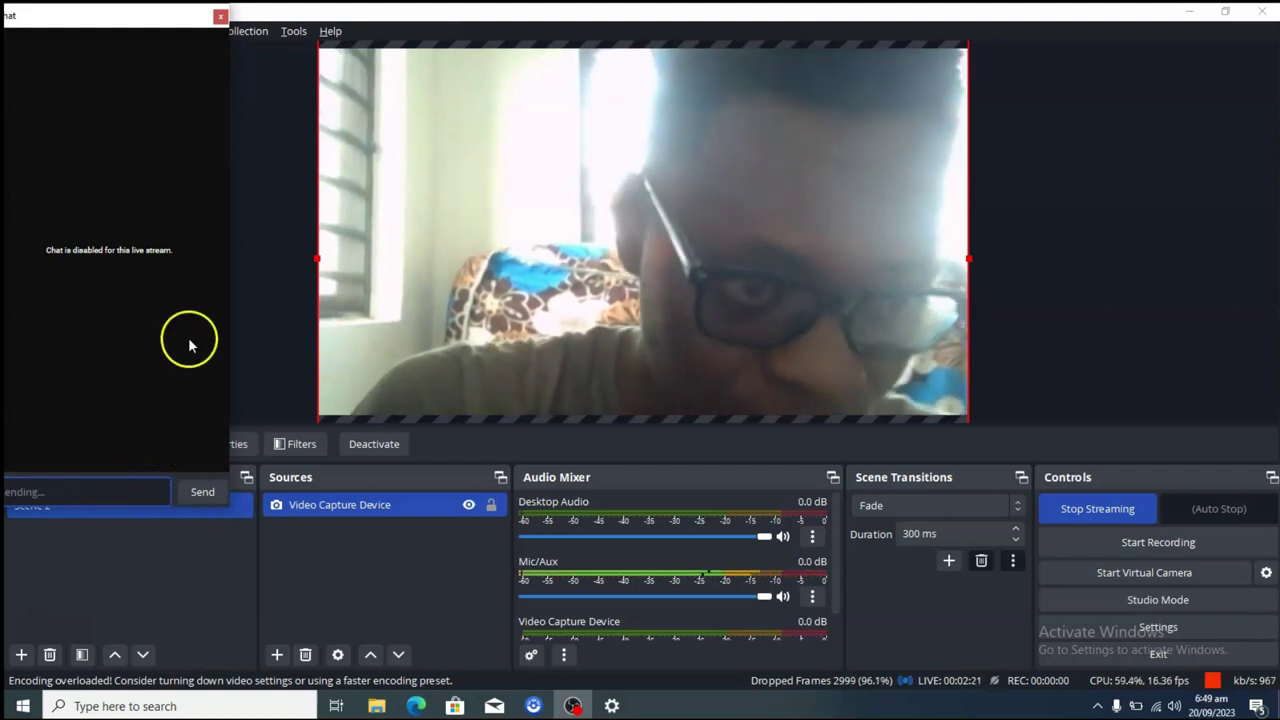
drag(130, 16, 213, 32)
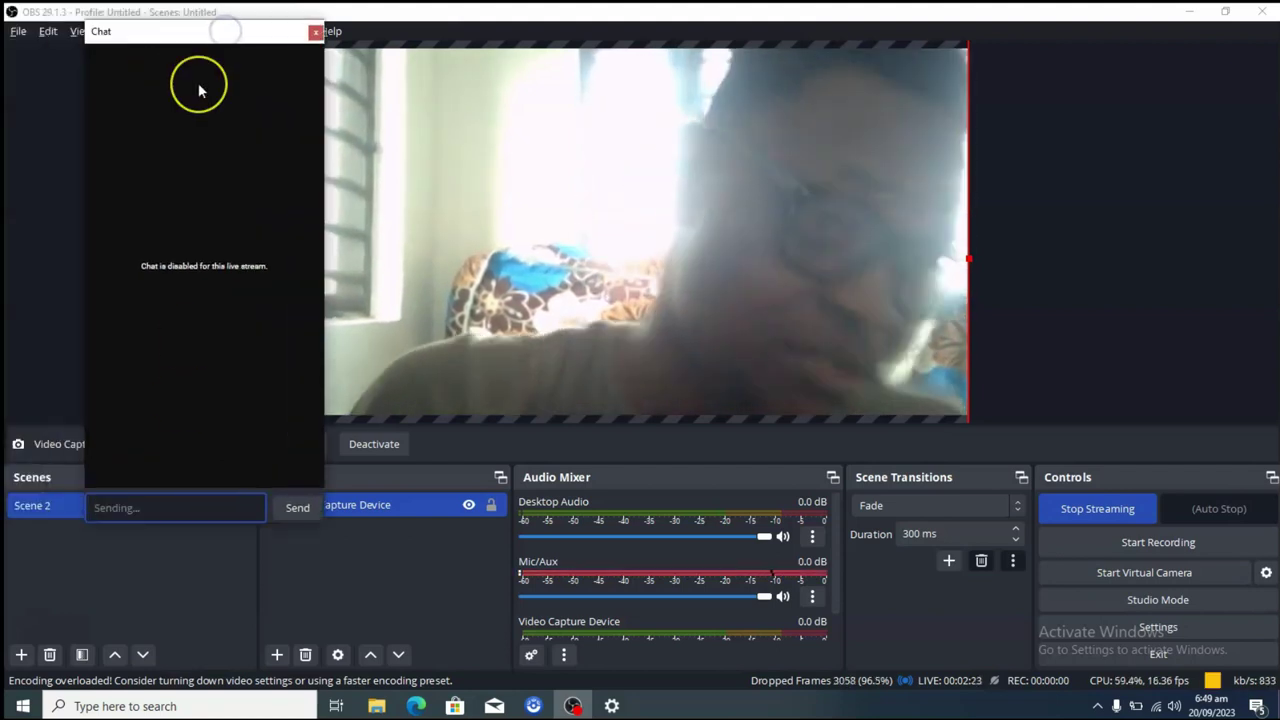